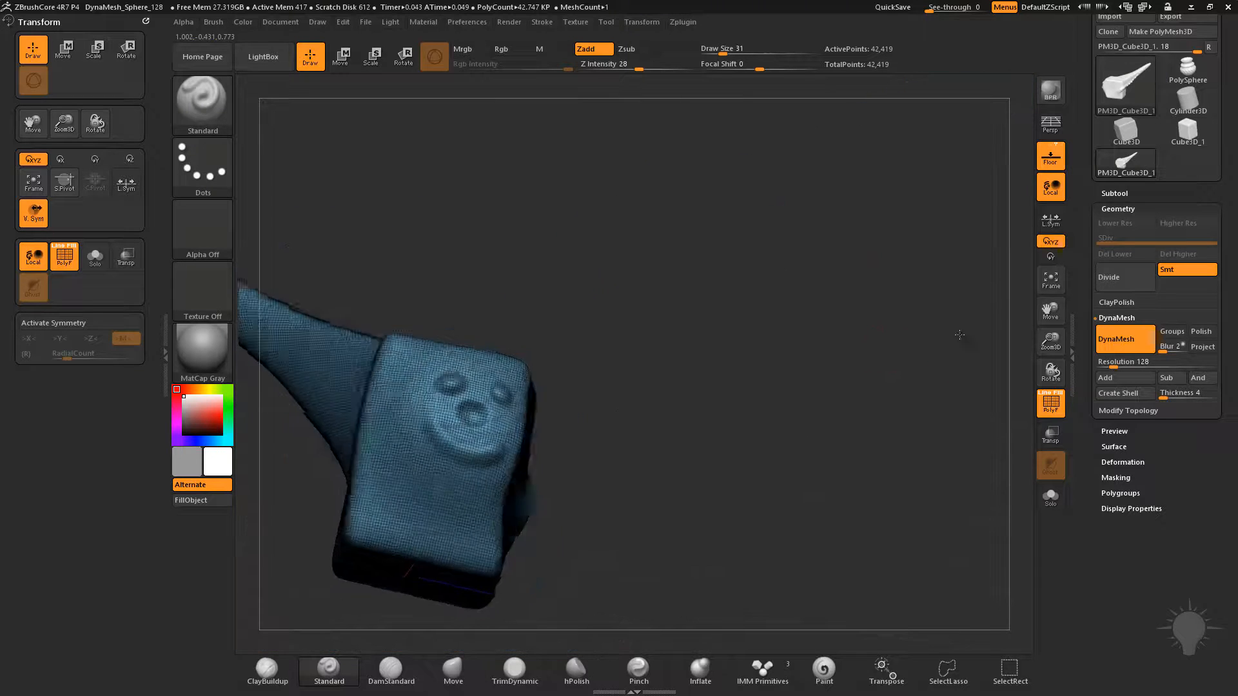
Hide the polyframe and sculpt a row of bumps along the long horn up to its tip with the Standard brush
{"action": "key", "text": "shift+f"}
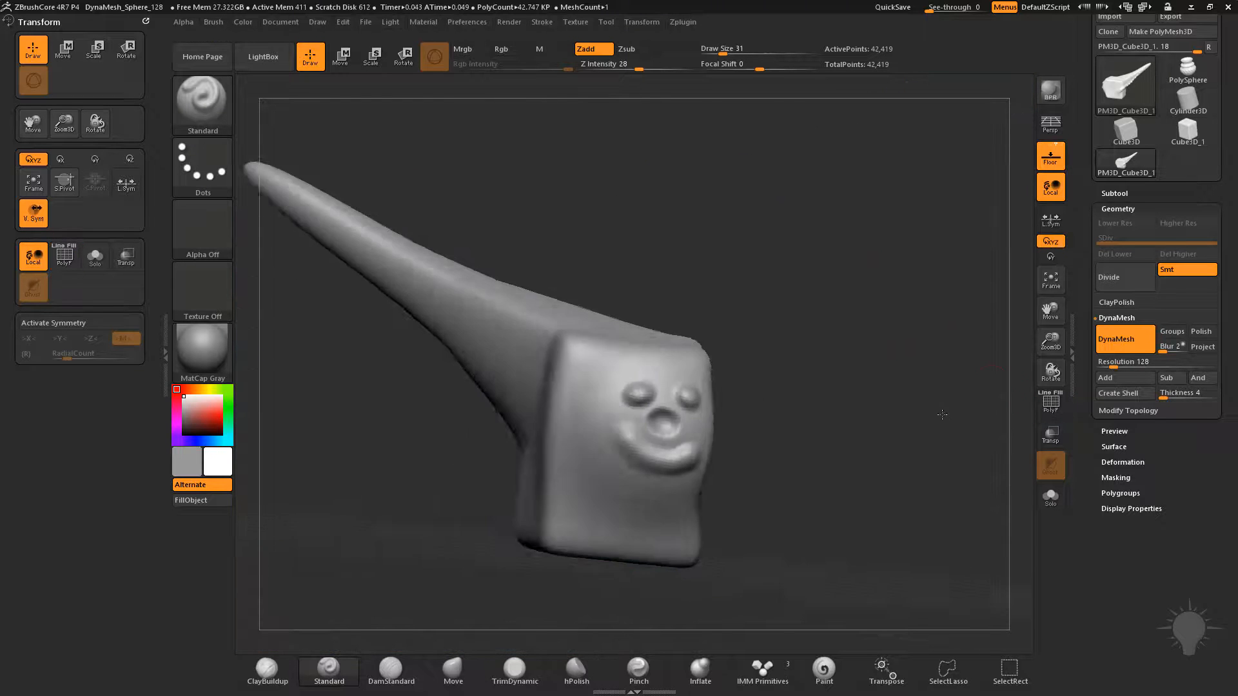
{"action": "left_click_drag", "start_coordinate": [774, 345], "coordinate": [832, 413]}
{"action": "mouse_move", "coordinate": [814, 364]}
{"action": "left_mouse_down", "text": "alt"}
{"action": "mouse_move", "coordinate": [790, 381]}
{"action": "mouse_move", "coordinate": [847, 405]}
{"action": "mouse_move", "coordinate": [845, 385]}
{"action": "mouse_move", "coordinate": [709, 460]}
{"action": "left_mouse_up", "text": "alt"}
{"action": "mouse_move", "coordinate": [748, 300]}
{"action": "left_mouse_down", "text": "shift"}
{"action": "mouse_move", "coordinate": [695, 348]}
{"action": "mouse_move", "coordinate": [766, 294]}
{"action": "left_mouse_up", "text": "shift"}
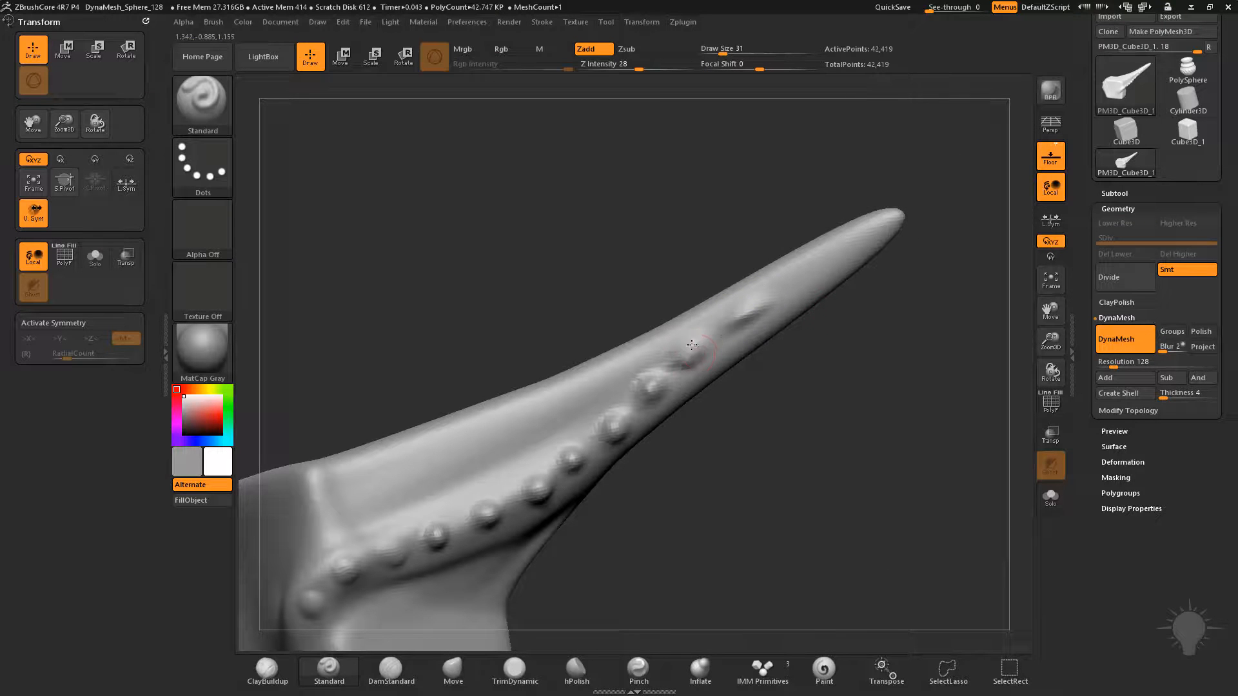
{"action": "left_click", "coordinate": [783, 290]}
{"action": "left_click", "coordinate": [831, 258]}
{"action": "mouse_move", "coordinate": [894, 306]}
{"action": "left_mouse_down", "text": "alt"}
{"action": "mouse_move", "coordinate": [890, 318]}
{"action": "mouse_move", "coordinate": [920, 323]}
{"action": "mouse_move", "coordinate": [898, 318]}
{"action": "left_mouse_up", "text": "alt"}
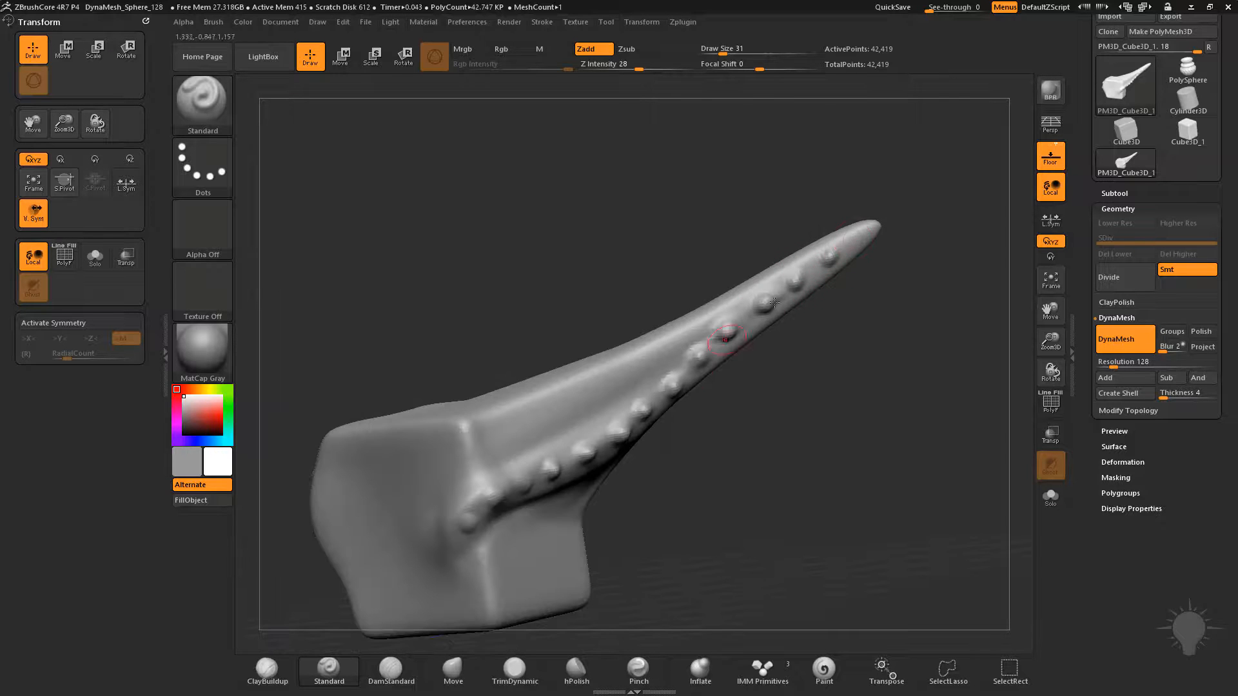
{"action": "key", "text": "shift"}
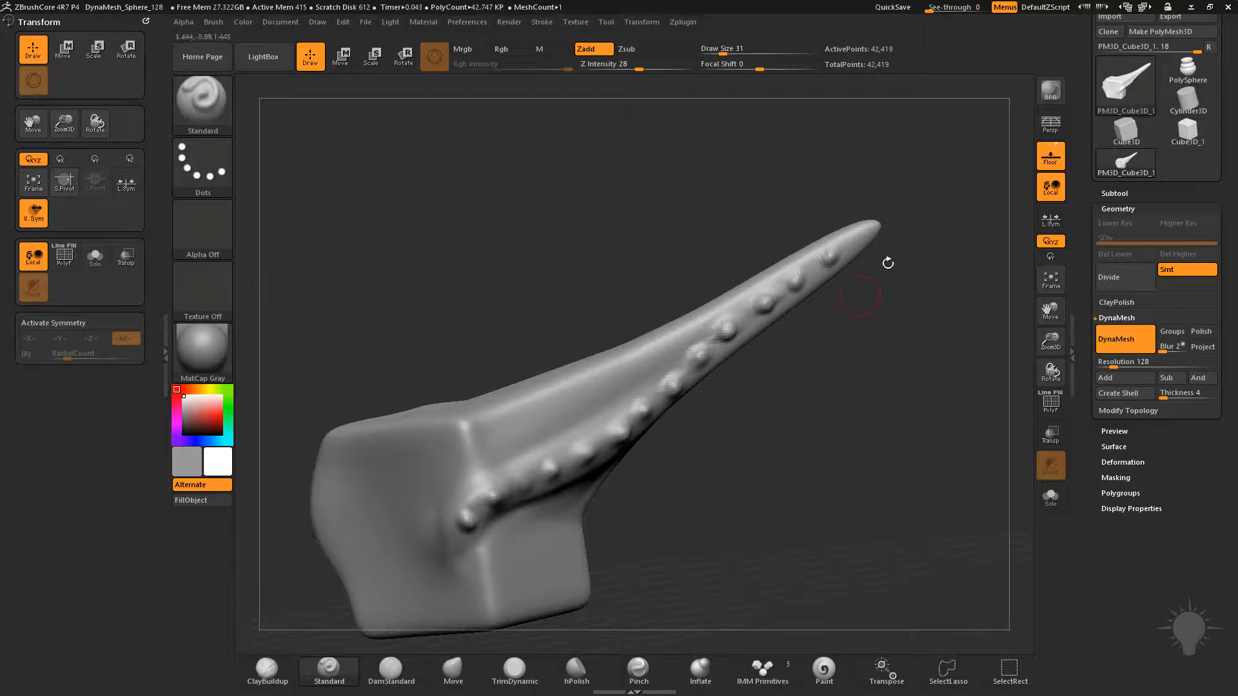
{"action": "mouse_move", "coordinate": [927, 398]}
{"action": "left_mouse_down", "text": "alt"}
{"action": "mouse_move", "coordinate": [935, 382]}
{"action": "mouse_move", "coordinate": [841, 412]}
{"action": "left_mouse_up", "text": "alt"}
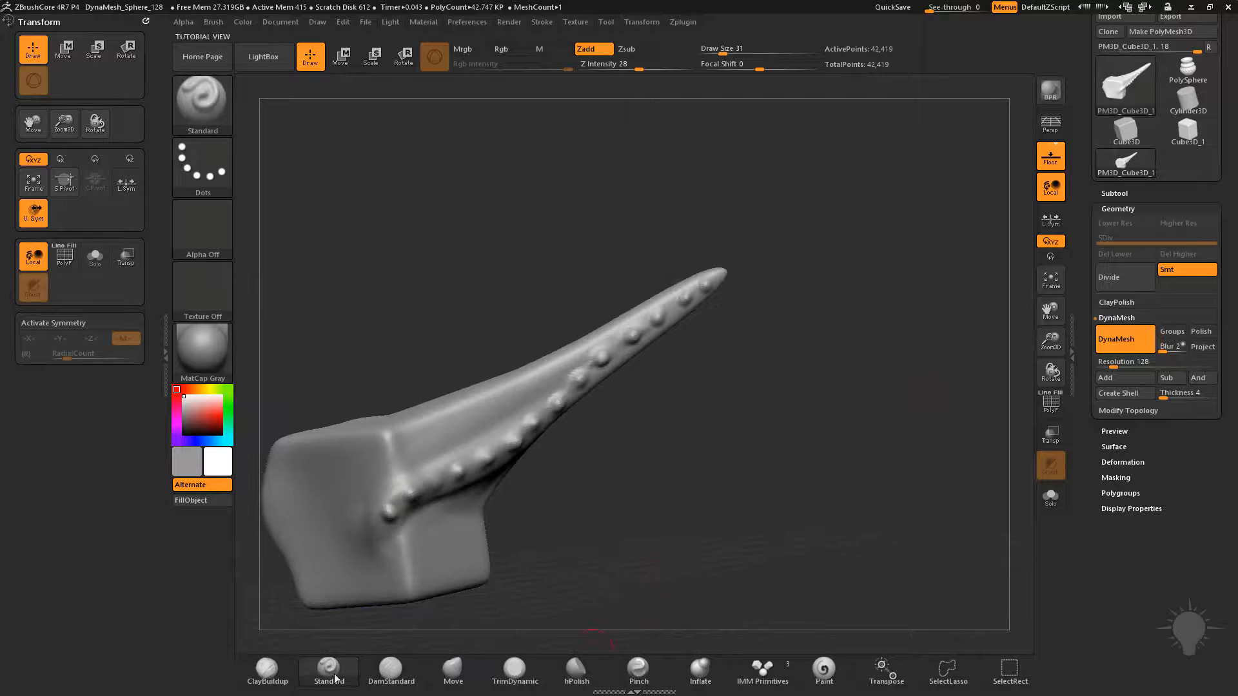
Bend the tip of the long horn upward using the Move brush with a larger draw size of 80
{"action": "left_click", "coordinate": [453, 671]}
{"action": "left_click_drag", "start_coordinate": [860, 300], "coordinate": [821, 367], "text": "alt"}
{"action": "key", "text": "s"}
{"action": "mouse_move", "coordinate": [744, 340]}
{"action": "left_mouse_down"}
{"action": "mouse_move", "coordinate": [780, 273]}
{"action": "mouse_move", "coordinate": [710, 261]}
{"action": "left_mouse_up"}
{"action": "left_click_drag", "start_coordinate": [734, 373], "coordinate": [828, 273], "text": "alt"}
{"action": "mouse_move", "coordinate": [637, 353]}
{"action": "left_mouse_down"}
{"action": "mouse_move", "coordinate": [655, 343]}
{"action": "mouse_move", "coordinate": [713, 387]}
{"action": "mouse_move", "coordinate": [709, 358]}
{"action": "mouse_move", "coordinate": [553, 397]}
{"action": "mouse_move", "coordinate": [822, 442]}
{"action": "mouse_move", "coordinate": [788, 387]}
{"action": "left_mouse_up"}
{"action": "key", "text": "ctrl+z"}
{"action": "left_click_drag", "start_coordinate": [788, 387], "coordinate": [720, 360]}
{"action": "key", "text": "ctrl+z"}
Pull the lower corner of the block outward into a long, thin curved spike with the Move brush
{"action": "left_click_drag", "start_coordinate": [497, 313], "coordinate": [507, 423]}
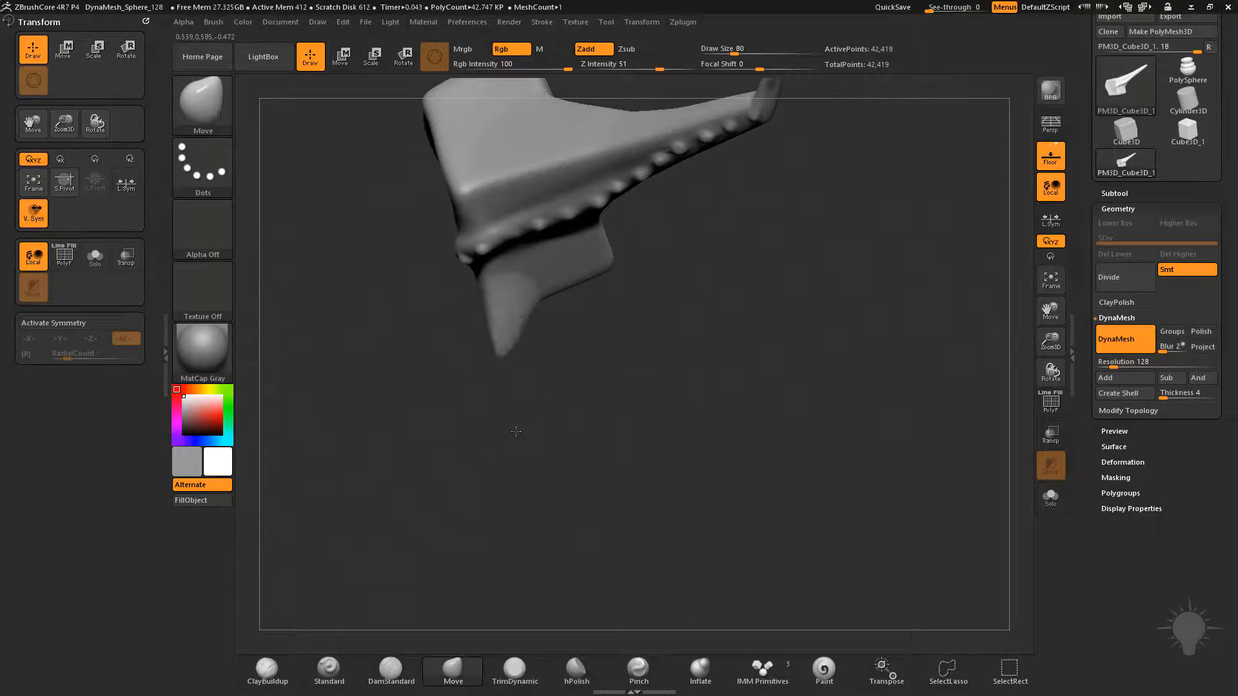
{"action": "left_click_drag", "start_coordinate": [577, 406], "coordinate": [616, 405]}
{"action": "mouse_move", "coordinate": [534, 337]}
{"action": "left_mouse_down"}
{"action": "mouse_move", "coordinate": [506, 343]}
{"action": "mouse_move", "coordinate": [579, 427]}
{"action": "left_mouse_up"}
{"action": "mouse_move", "coordinate": [537, 372]}
{"action": "left_mouse_down"}
{"action": "mouse_move", "coordinate": [521, 380]}
{"action": "mouse_move", "coordinate": [603, 437]}
{"action": "left_mouse_up"}
{"action": "mouse_move", "coordinate": [761, 378]}
{"action": "left_mouse_down"}
{"action": "mouse_move", "coordinate": [740, 385]}
{"action": "mouse_move", "coordinate": [682, 342]}
{"action": "left_mouse_up"}
Sculpt small round bumps at the base of the new spike using the Standard brush with draw size 20
{"action": "key", "text": "2"}
{"action": "key", "text": "s"}
{"action": "left_click", "coordinate": [518, 312]}
{"action": "left_click_drag", "start_coordinate": [530, 295], "coordinate": [519, 276]}
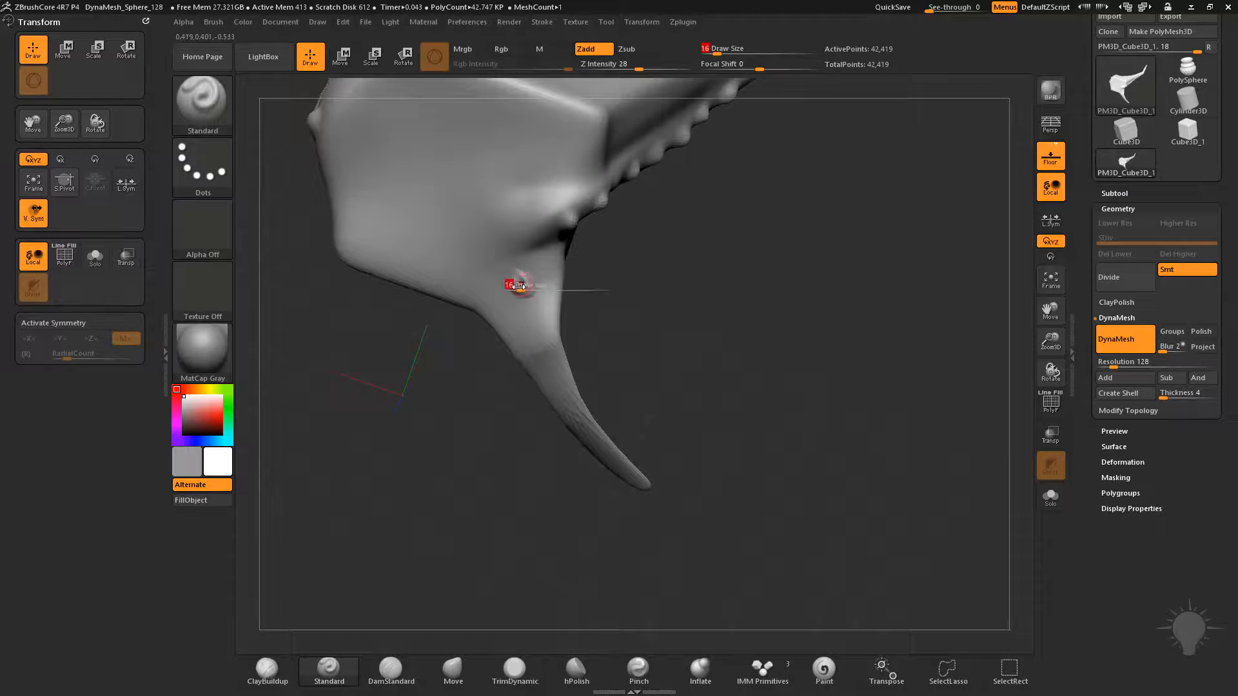
{"action": "left_click_drag", "start_coordinate": [598, 270], "coordinate": [530, 284]}
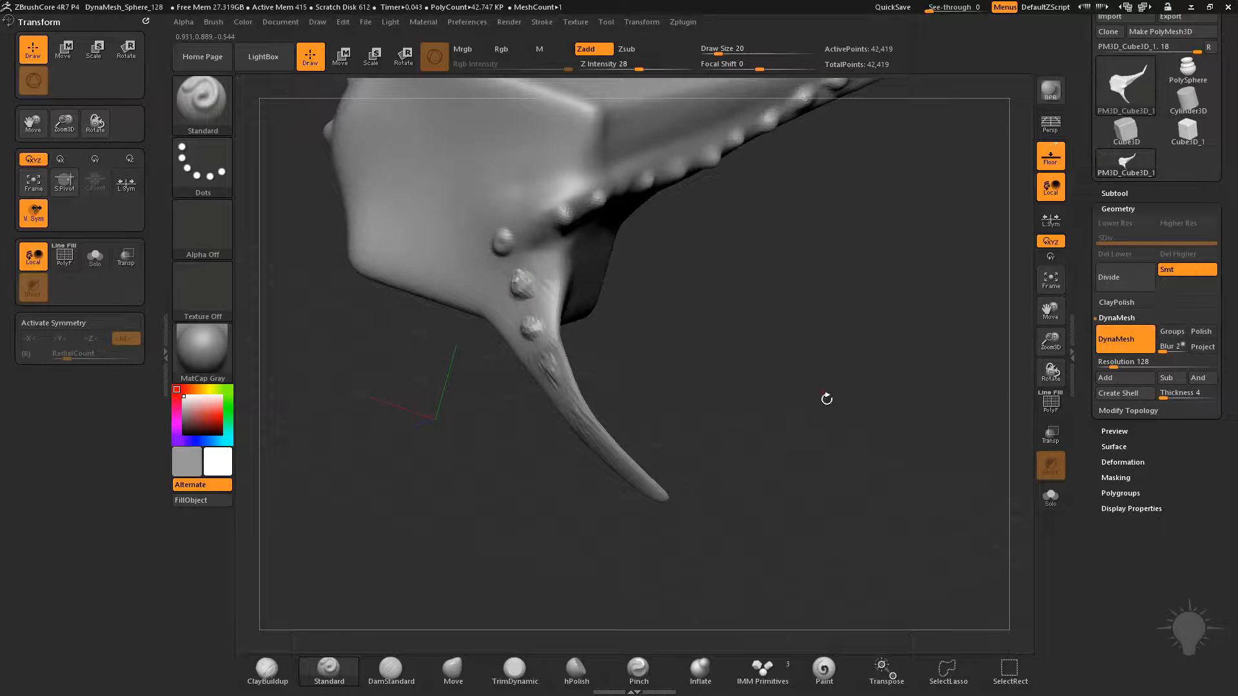
Remesh the model with DynaMesh at resolution 128 to even out the stretched polygons on the spike
{"action": "left_click_drag", "start_coordinate": [802, 266], "coordinate": [904, 407], "text": "ctrl"}
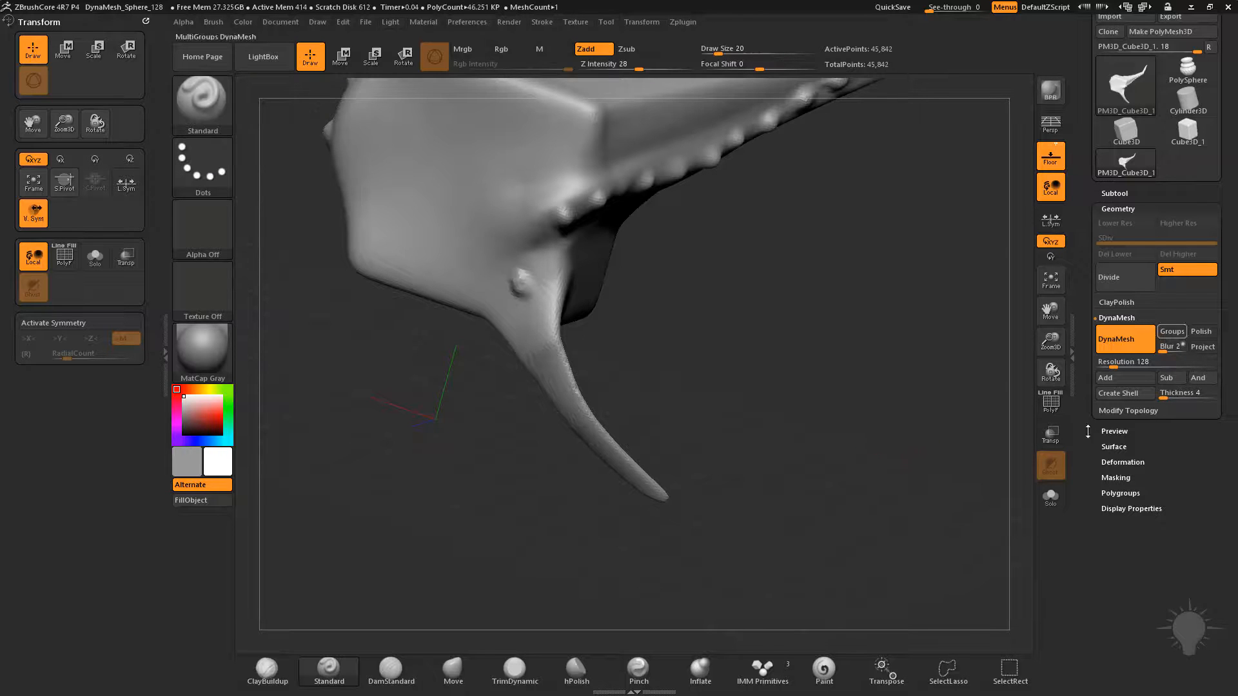
{"action": "mouse_move", "coordinate": [786, 353]}
{"action": "left_mouse_down"}
{"action": "mouse_move", "coordinate": [684, 355]}
{"action": "mouse_move", "coordinate": [767, 354]}
{"action": "left_mouse_up"}
{"action": "left_click_drag", "start_coordinate": [864, 255], "coordinate": [965, 475], "text": "ctrl"}
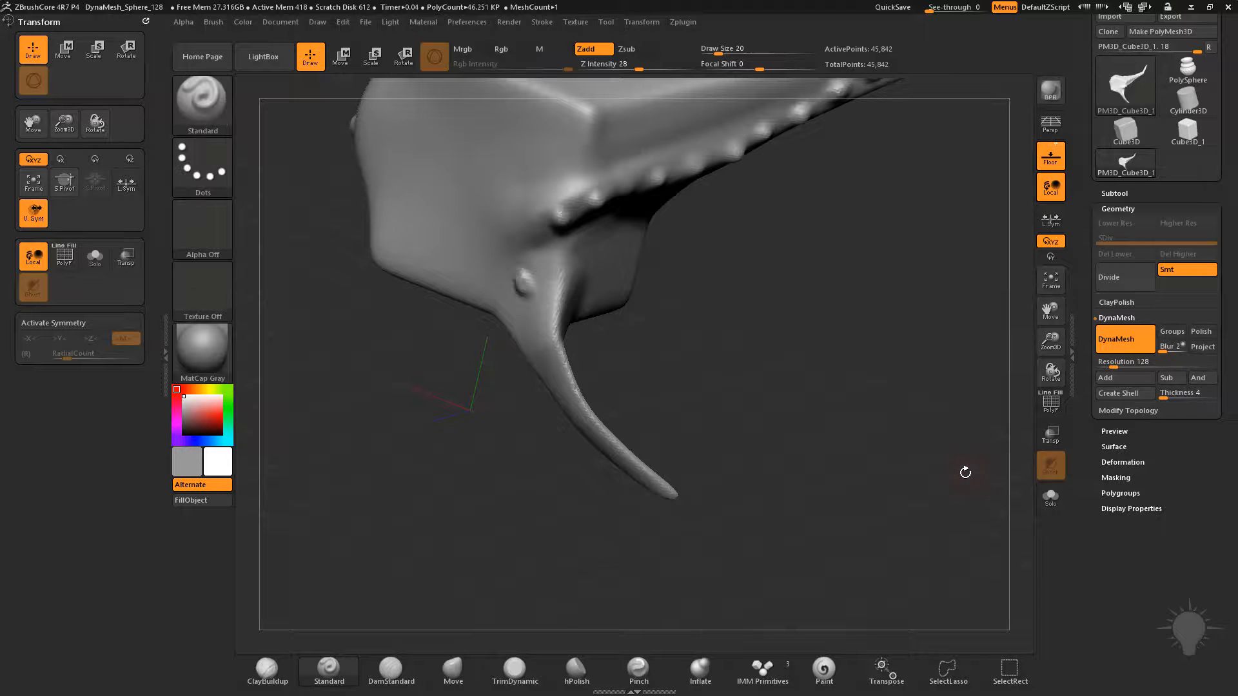
{"action": "left_click", "coordinate": [1117, 351]}
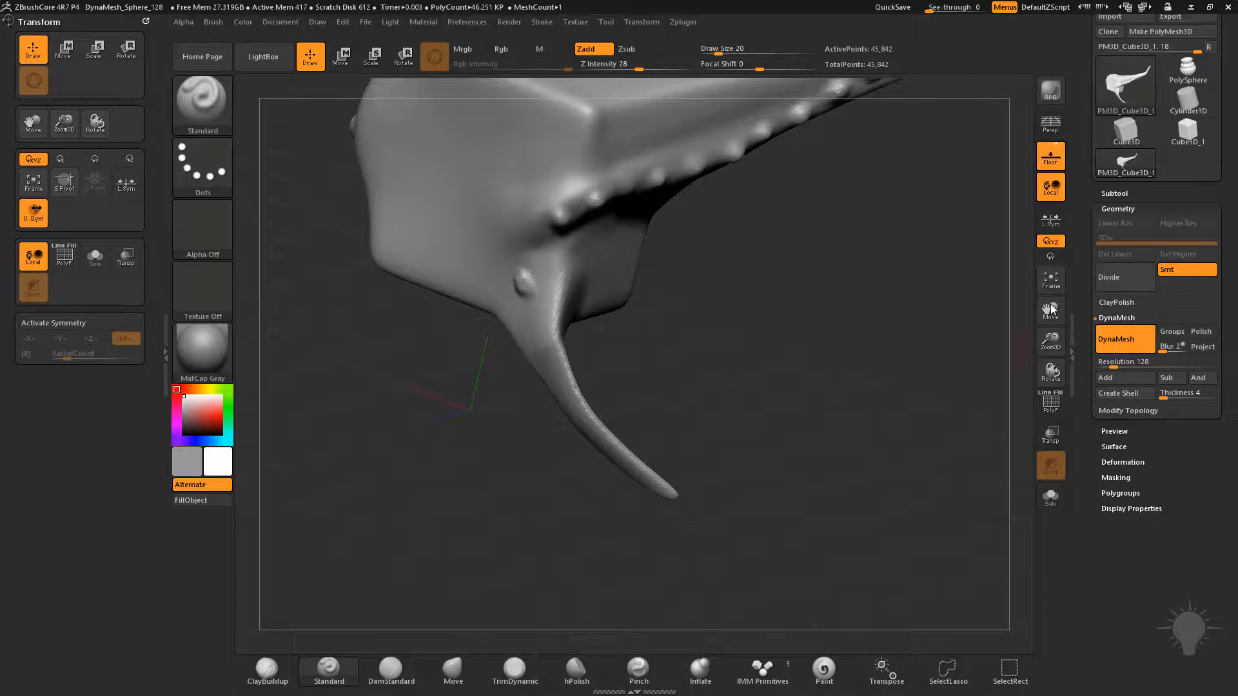
Set the draw size to 27 and sculpt a line of bumps down the remeshed spike
{"action": "left_click_drag", "start_coordinate": [854, 331], "coordinate": [887, 338], "text": "alt"}
{"action": "left_click_drag", "start_coordinate": [773, 340], "coordinate": [828, 336]}
{"action": "key", "text": "s"}
{"action": "left_click_drag", "start_coordinate": [548, 328], "coordinate": [553, 328]}
{"action": "left_click_drag", "start_coordinate": [552, 302], "coordinate": [551, 295], "text": "alt"}
{"action": "left_click_drag", "start_coordinate": [568, 341], "coordinate": [583, 368]}
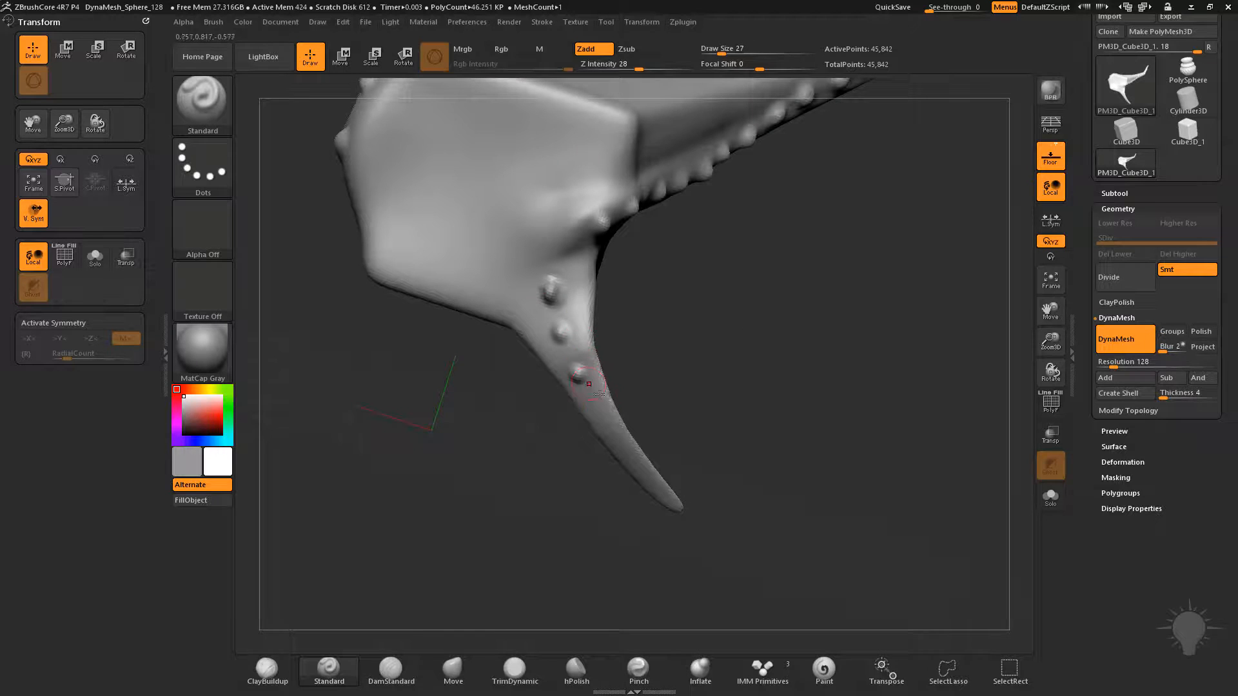
{"action": "mouse_move", "coordinate": [843, 440]}
{"action": "left_mouse_down"}
{"action": "mouse_move", "coordinate": [838, 395]}
{"action": "mouse_move", "coordinate": [809, 410]}
{"action": "mouse_move", "coordinate": [809, 395]}
{"action": "left_mouse_up"}
Pull another lower corner into a thick limb with an upward-curled end using the Move brush at draw size 116
{"action": "key", "text": "s"}
{"action": "left_click_drag", "start_coordinate": [804, 394], "coordinate": [821, 394]}
{"action": "key", "text": "b"}
{"action": "key", "text": "m"}
{"action": "key", "text": "v"}
{"action": "left_click_drag", "start_coordinate": [709, 377], "coordinate": [826, 497]}
{"action": "left_click_drag", "start_coordinate": [881, 455], "coordinate": [792, 406], "text": "alt"}
{"action": "key", "text": "s"}
{"action": "mouse_move", "coordinate": [792, 406]}
{"action": "left_mouse_down"}
{"action": "mouse_move", "coordinate": [766, 406]}
{"action": "mouse_move", "coordinate": [901, 368]}
{"action": "left_mouse_up"}
{"action": "mouse_move", "coordinate": [774, 381]}
{"action": "left_mouse_down"}
{"action": "mouse_move", "coordinate": [722, 406]}
{"action": "mouse_move", "coordinate": [715, 437]}
{"action": "left_mouse_up"}
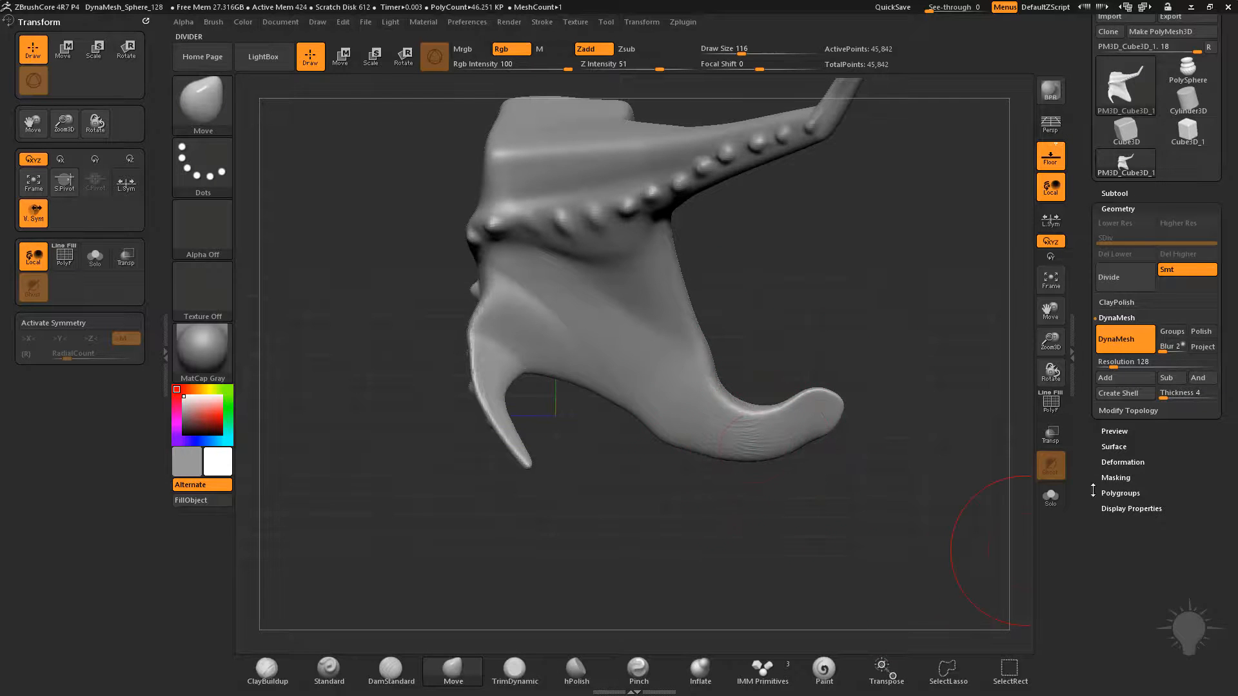
Show the polyframe on the stretched limb and remesh the model with DynaMesh
{"action": "left_click", "coordinate": [1051, 405]}
{"action": "left_click_drag", "start_coordinate": [777, 309], "coordinate": [454, 425], "text": "alt"}
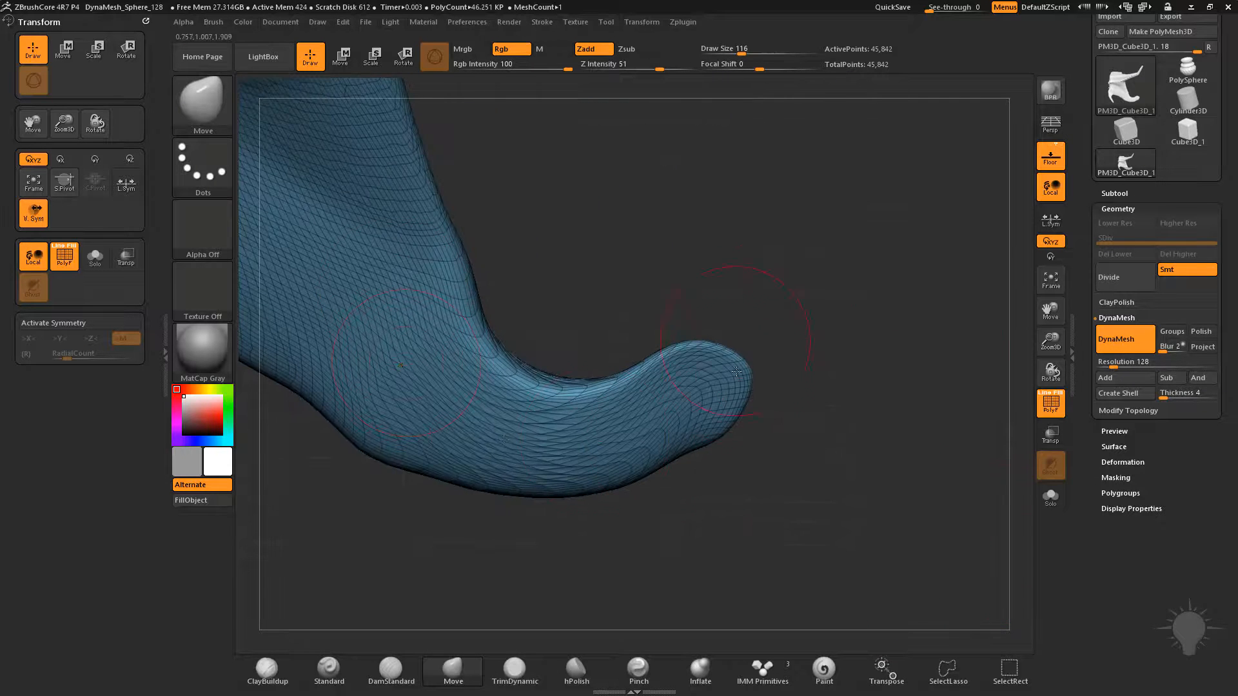
{"action": "left_click_drag", "start_coordinate": [766, 284], "coordinate": [749, 257], "text": "alt"}
{"action": "left_click_drag", "start_coordinate": [816, 185], "coordinate": [871, 257], "text": "ctrl"}
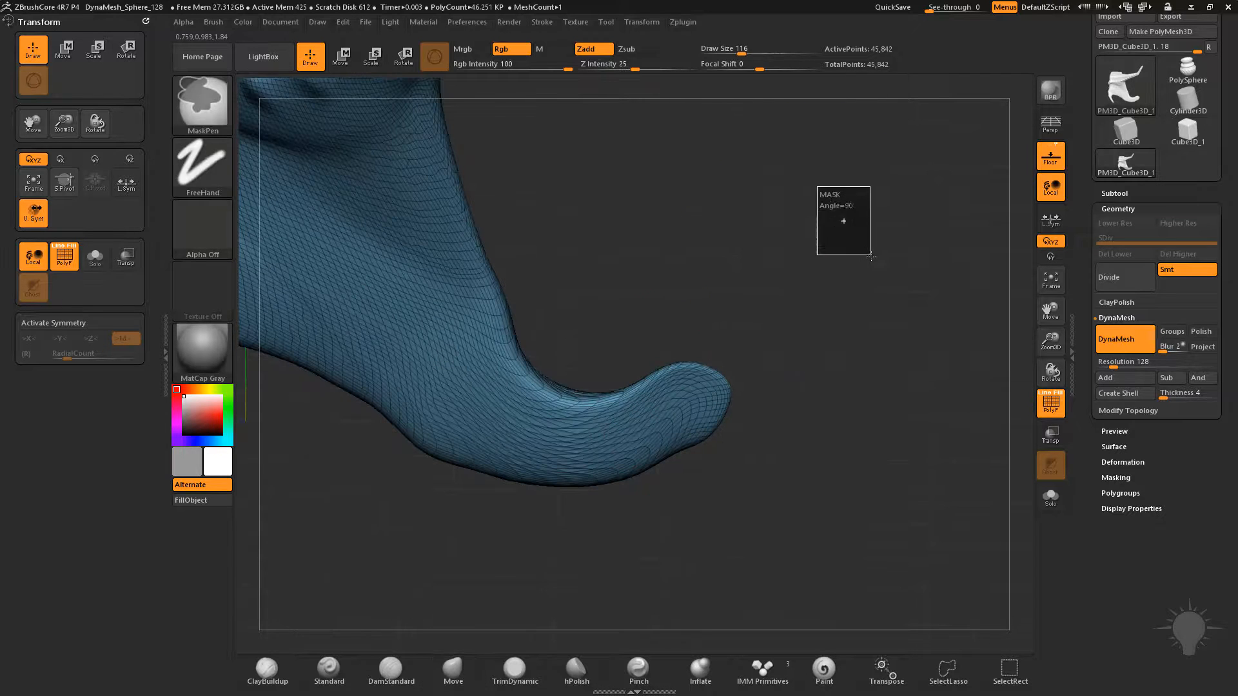
{"action": "left_click_drag", "start_coordinate": [815, 303], "coordinate": [954, 422], "text": "alt"}
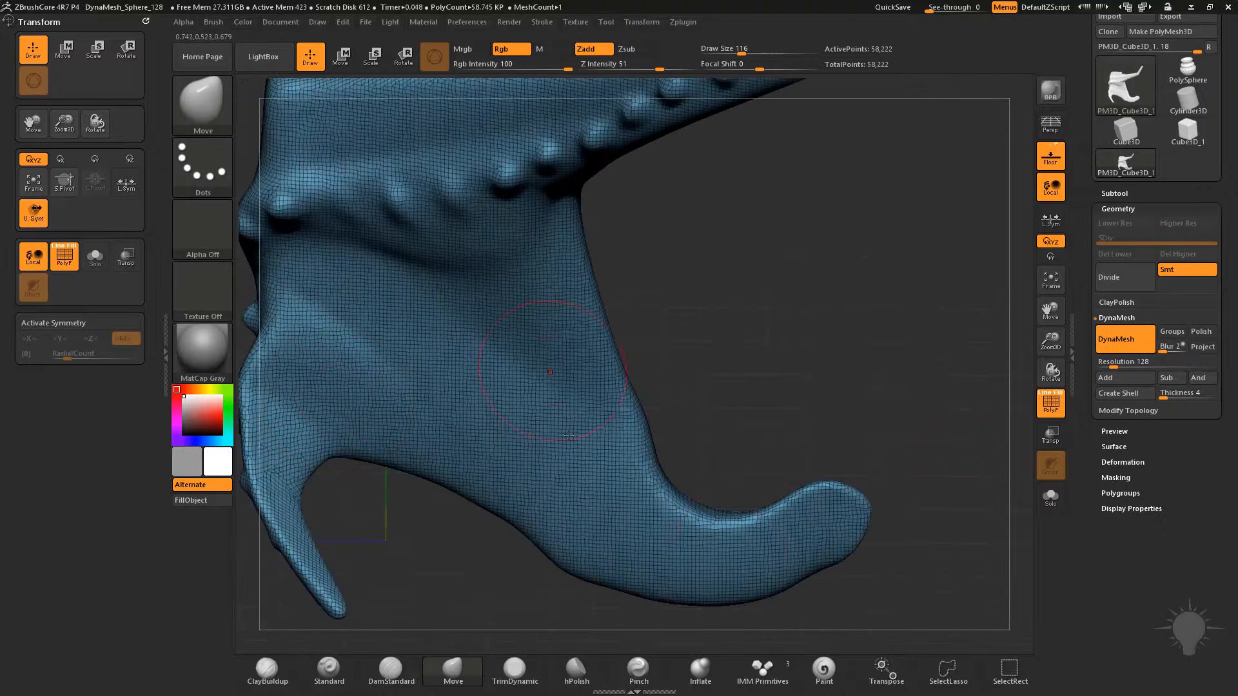
Sculpt a row of round bumps along the curled limb with the Standard brush at draw size 33
{"action": "mouse_move", "coordinate": [897, 452]}
{"action": "left_mouse_down"}
{"action": "mouse_move", "coordinate": [830, 537]}
{"action": "mouse_move", "coordinate": [945, 280]}
{"action": "mouse_move", "coordinate": [933, 238]}
{"action": "mouse_move", "coordinate": [851, 446]}
{"action": "mouse_move", "coordinate": [835, 401]}
{"action": "mouse_move", "coordinate": [771, 387]}
{"action": "mouse_move", "coordinate": [819, 412]}
{"action": "left_mouse_up"}
{"action": "key", "text": "2"}
{"action": "key", "text": "s"}
{"action": "mouse_move", "coordinate": [593, 451]}
{"action": "left_mouse_down"}
{"action": "mouse_move", "coordinate": [570, 460]}
{"action": "mouse_move", "coordinate": [619, 511]}
{"action": "mouse_move", "coordinate": [717, 533]}
{"action": "left_mouse_up"}
{"action": "key", "text": "ctrl+z"}
{"action": "key", "text": "s"}
{"action": "mouse_move", "coordinate": [598, 492]}
{"action": "left_mouse_down"}
{"action": "mouse_move", "coordinate": [581, 492]}
{"action": "mouse_move", "coordinate": [594, 493]}
{"action": "left_mouse_up"}
{"action": "left_click_drag", "start_coordinate": [600, 500], "coordinate": [651, 527]}
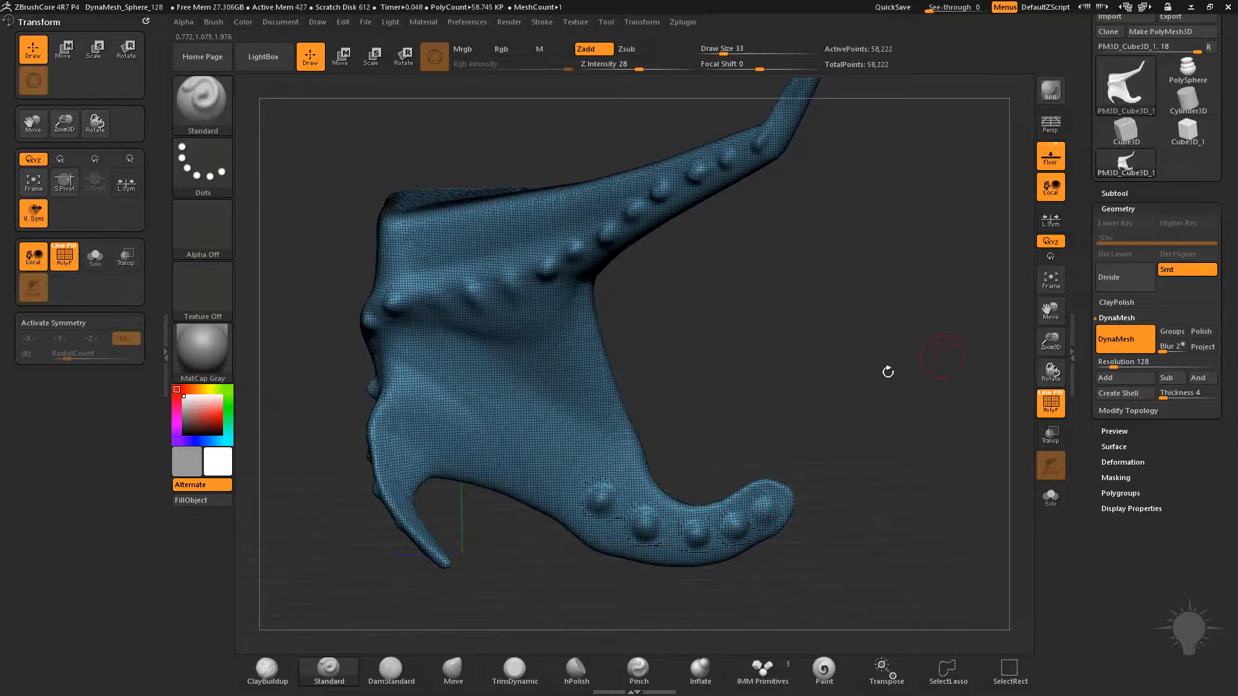
{"action": "left_click_drag", "start_coordinate": [791, 444], "coordinate": [908, 425]}
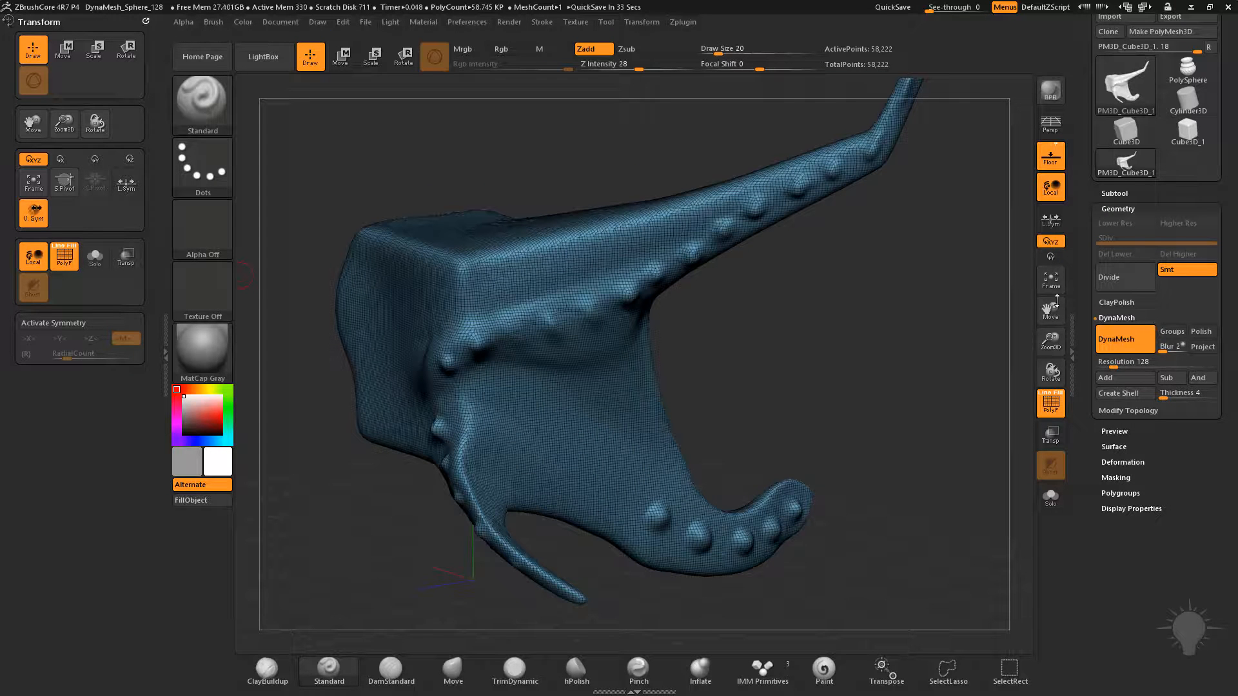
Switch to the Cylinder3D primitive and try to sculpt on it directly
{"action": "left_click", "coordinate": [1188, 138]}
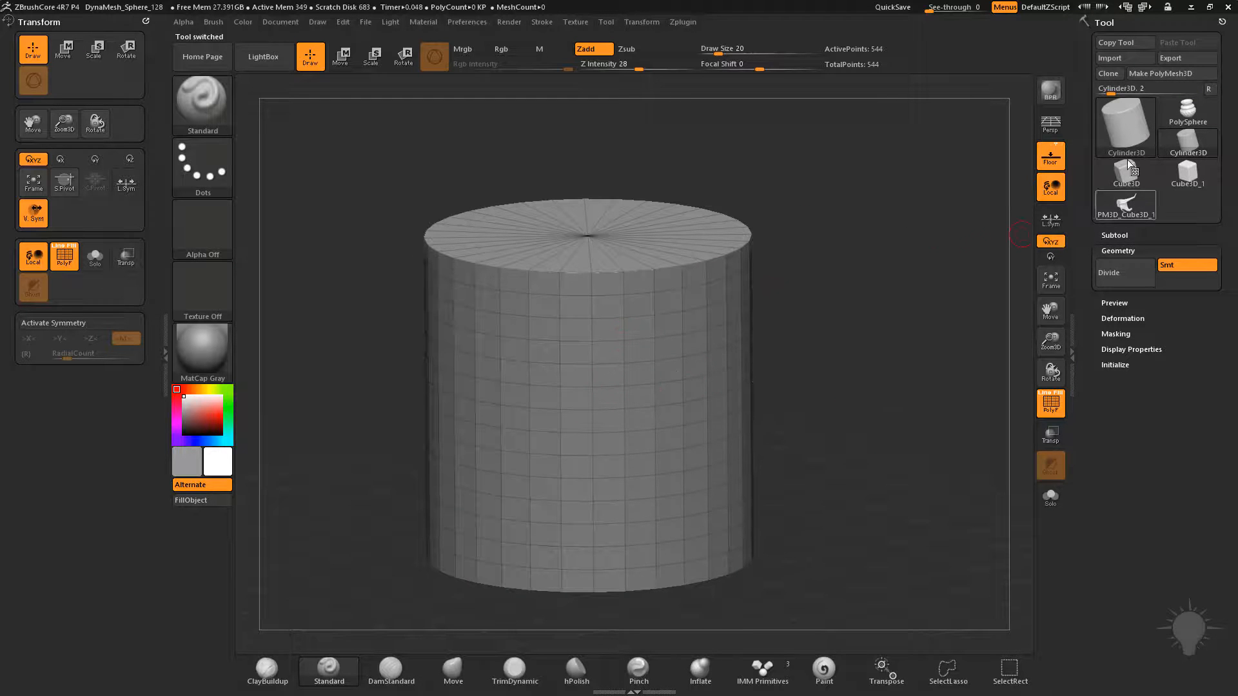
{"action": "left_click_drag", "start_coordinate": [870, 279], "coordinate": [842, 287], "text": "alt"}
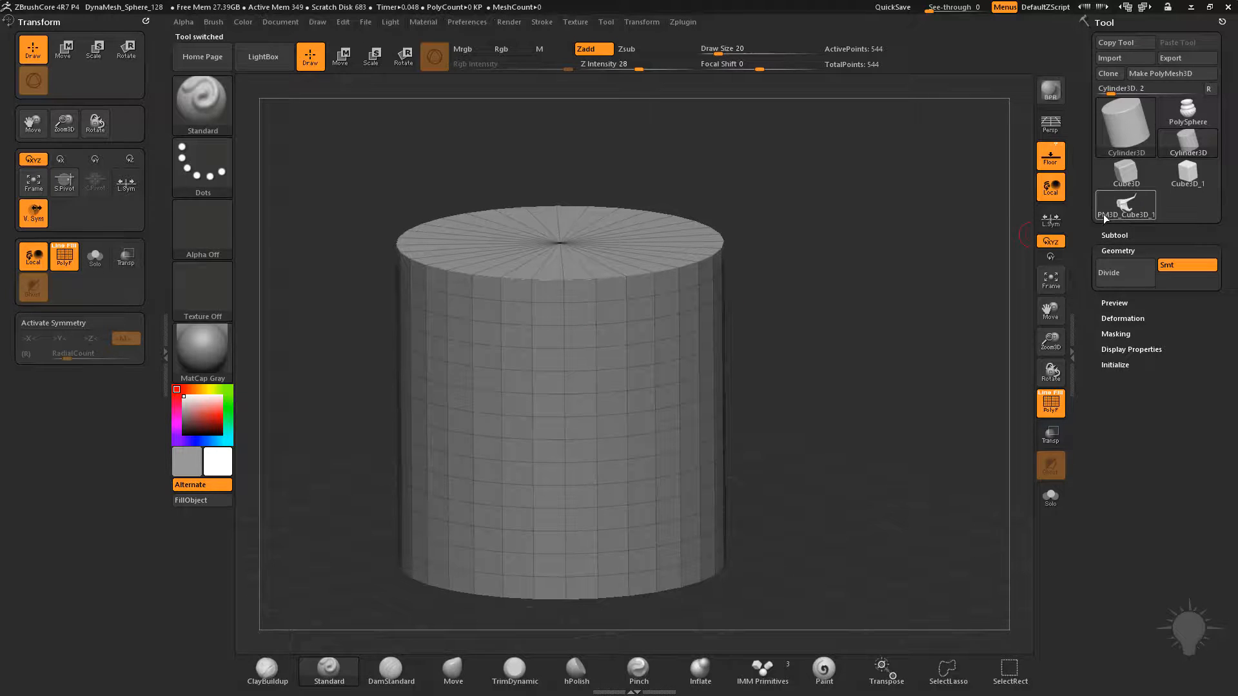
{"action": "mouse_move", "coordinate": [1108, 220]}
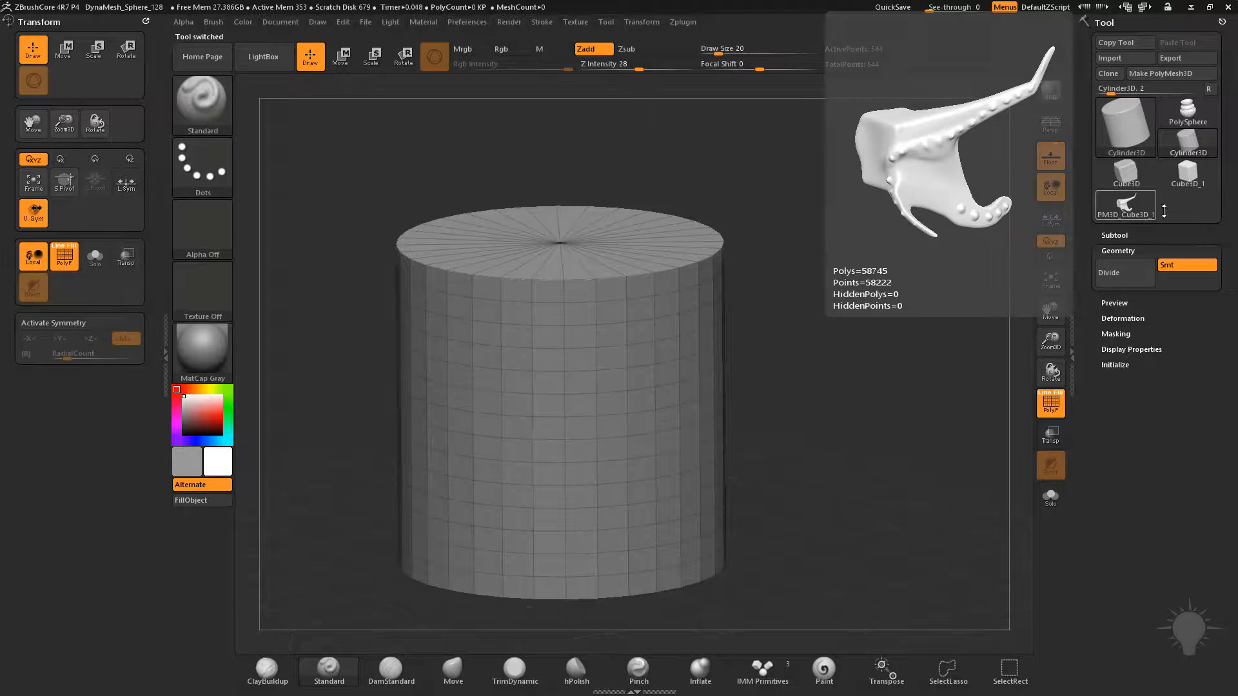
{"action": "mouse_move", "coordinate": [1212, 156]}
{"action": "left_click", "coordinate": [595, 414]}
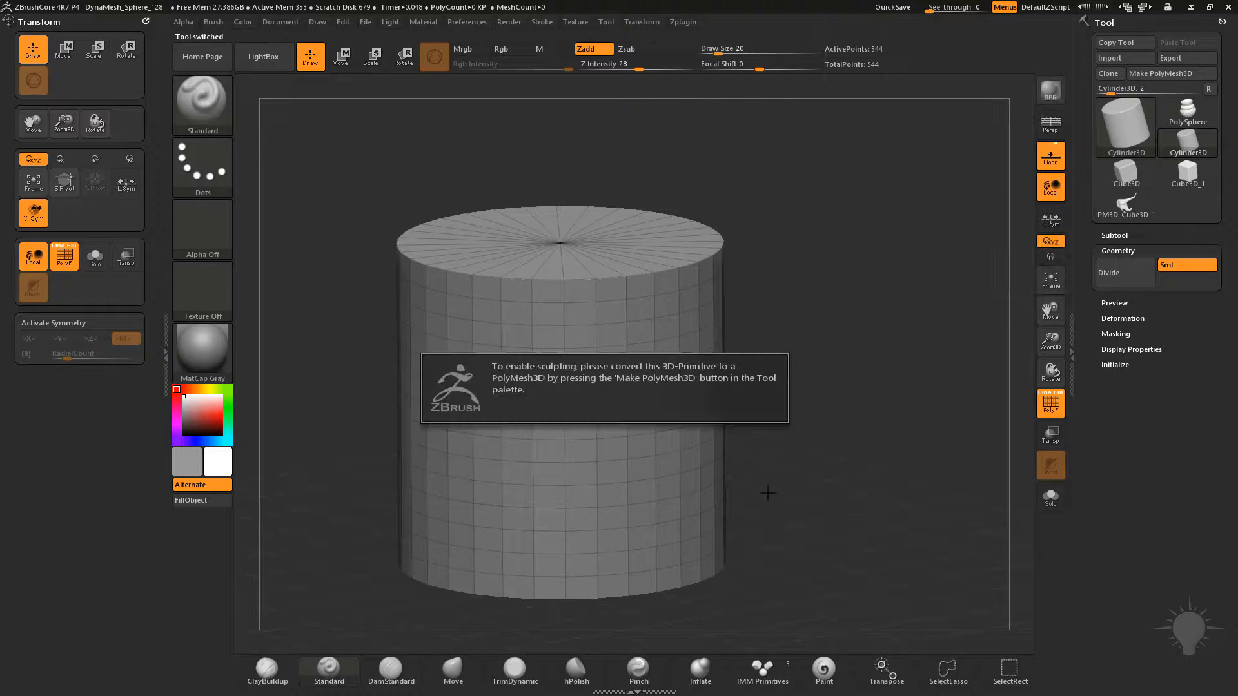
{"action": "left_click_drag", "start_coordinate": [912, 329], "coordinate": [822, 406]}
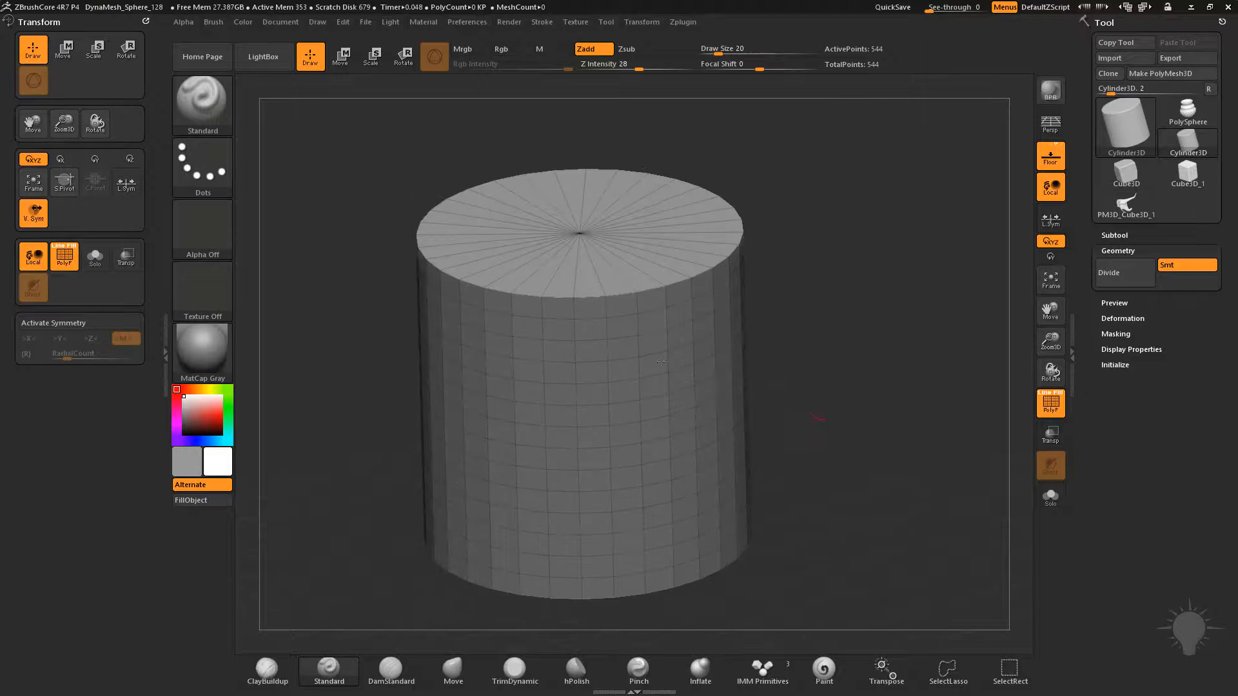
Initialize the cylinder with inner radius 63, TaperTop 41, HDivide 13 and VDivide 18
{"action": "left_click", "coordinate": [1111, 365]}
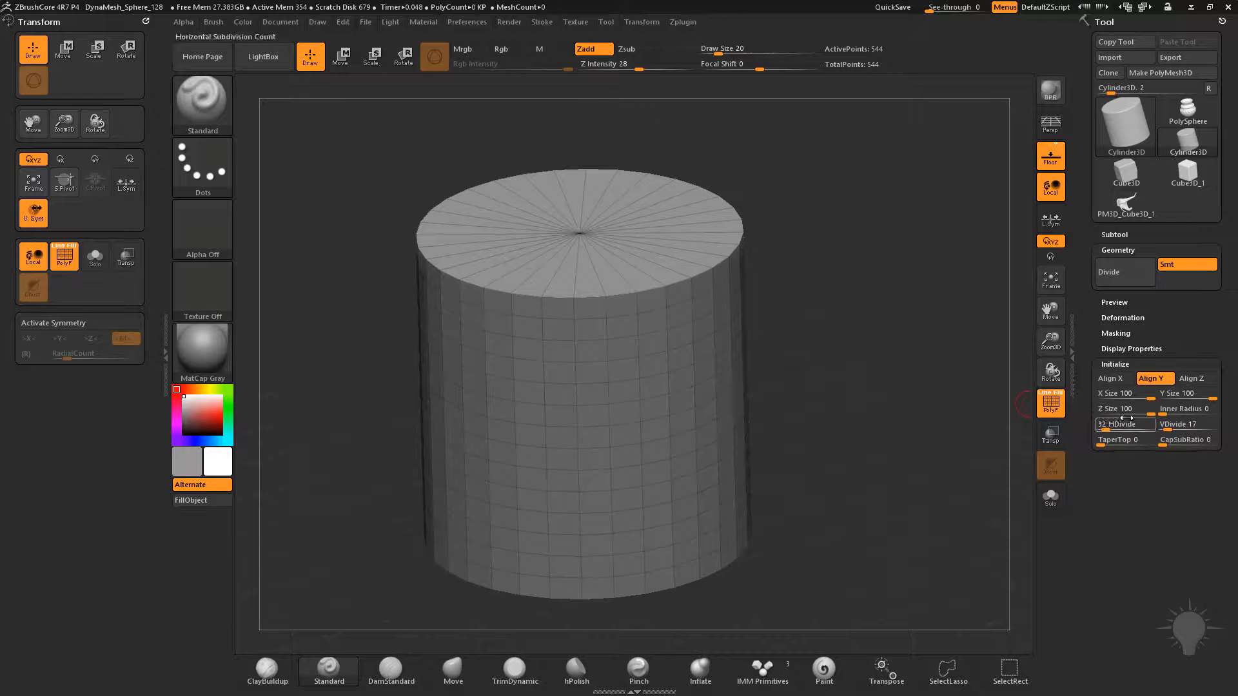
{"action": "left_click_drag", "start_coordinate": [1166, 410], "coordinate": [1197, 411]}
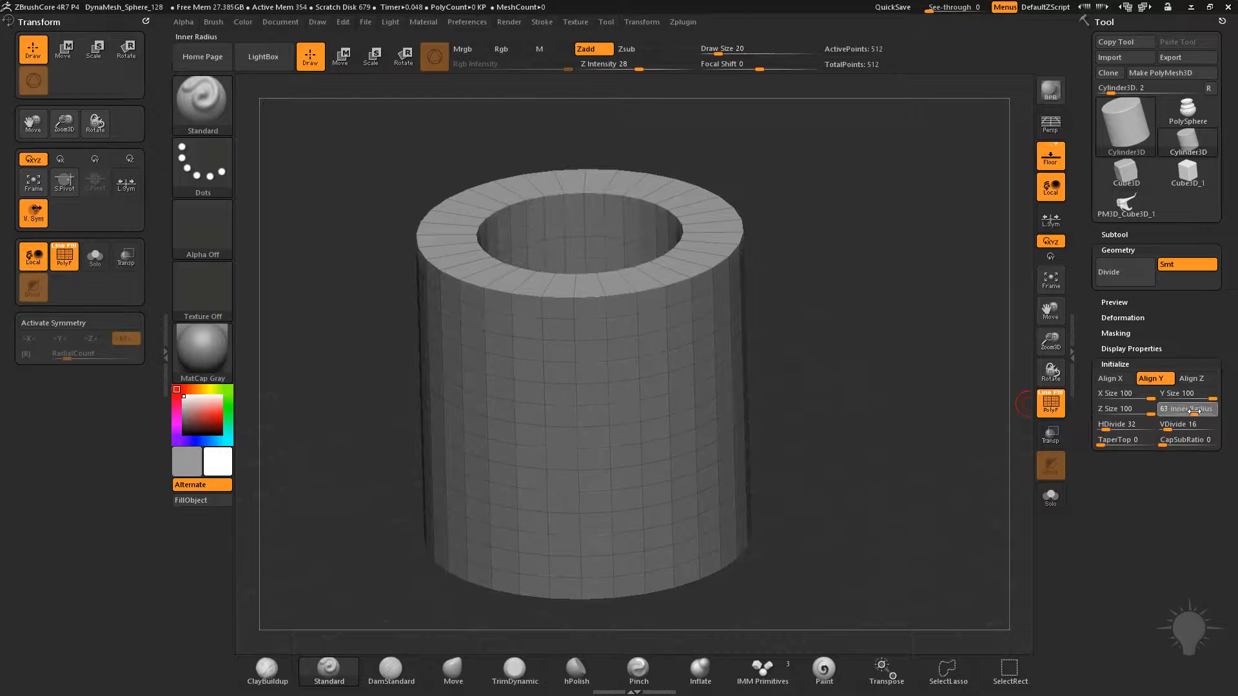
{"action": "left_click_drag", "start_coordinate": [1100, 441], "coordinate": [1124, 444]}
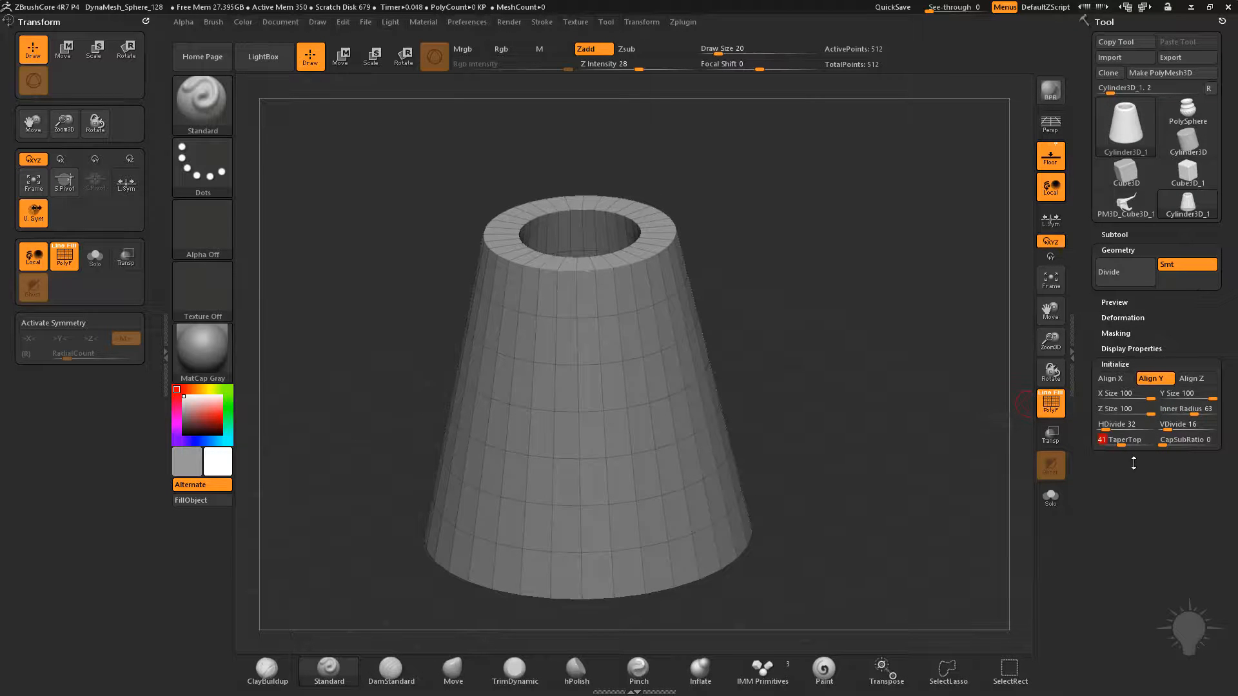
{"action": "left_click_drag", "start_coordinate": [1128, 426], "coordinate": [1165, 428]}
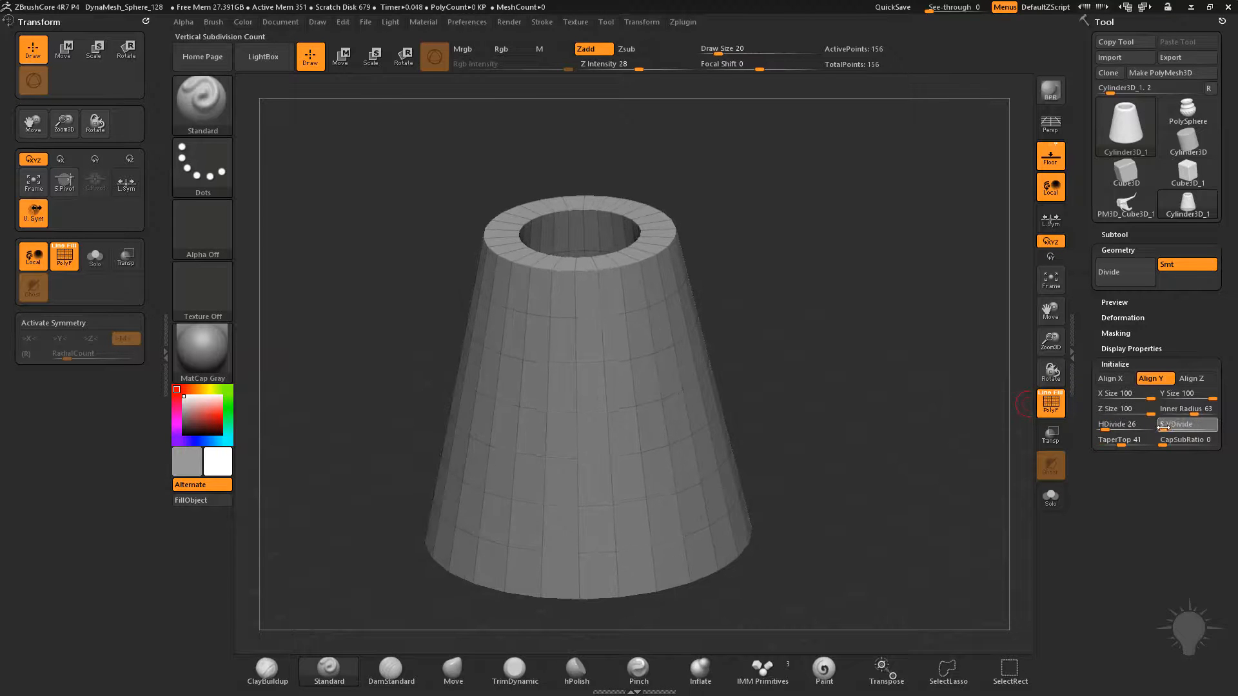
{"action": "left_click", "coordinate": [1102, 426]}
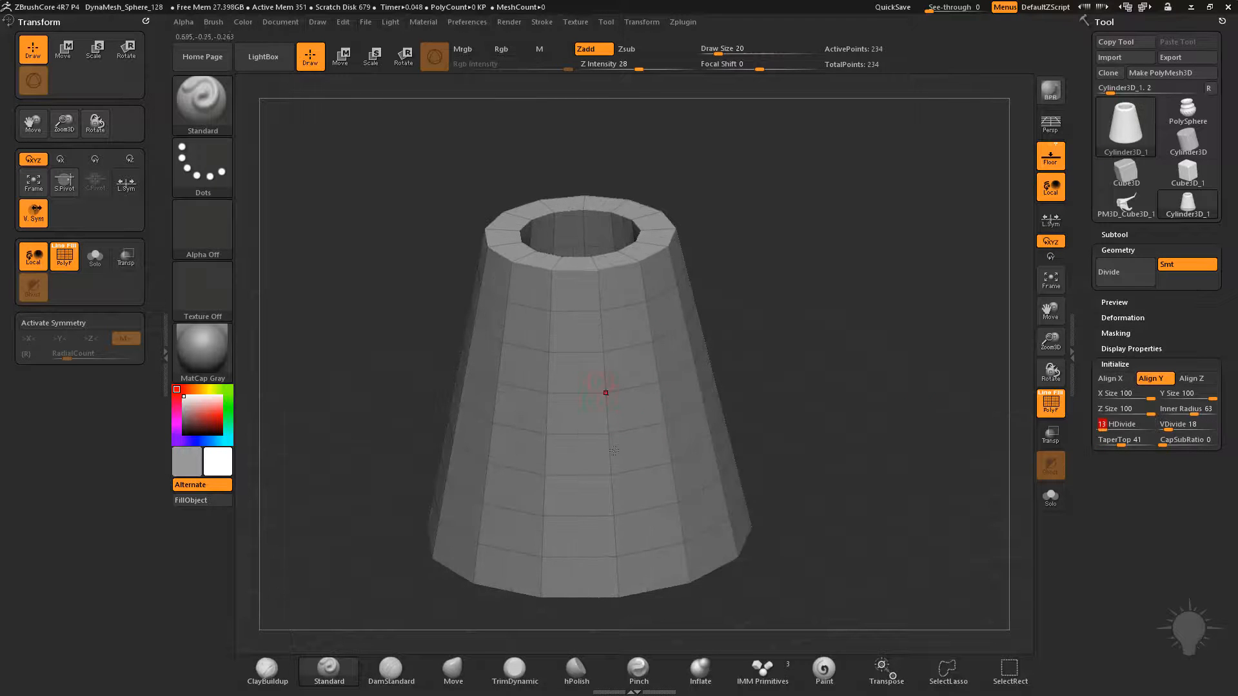
Convert the hollow tapered cylinder into a sculptable PolyMesh3D
{"action": "left_click", "coordinate": [1162, 74]}
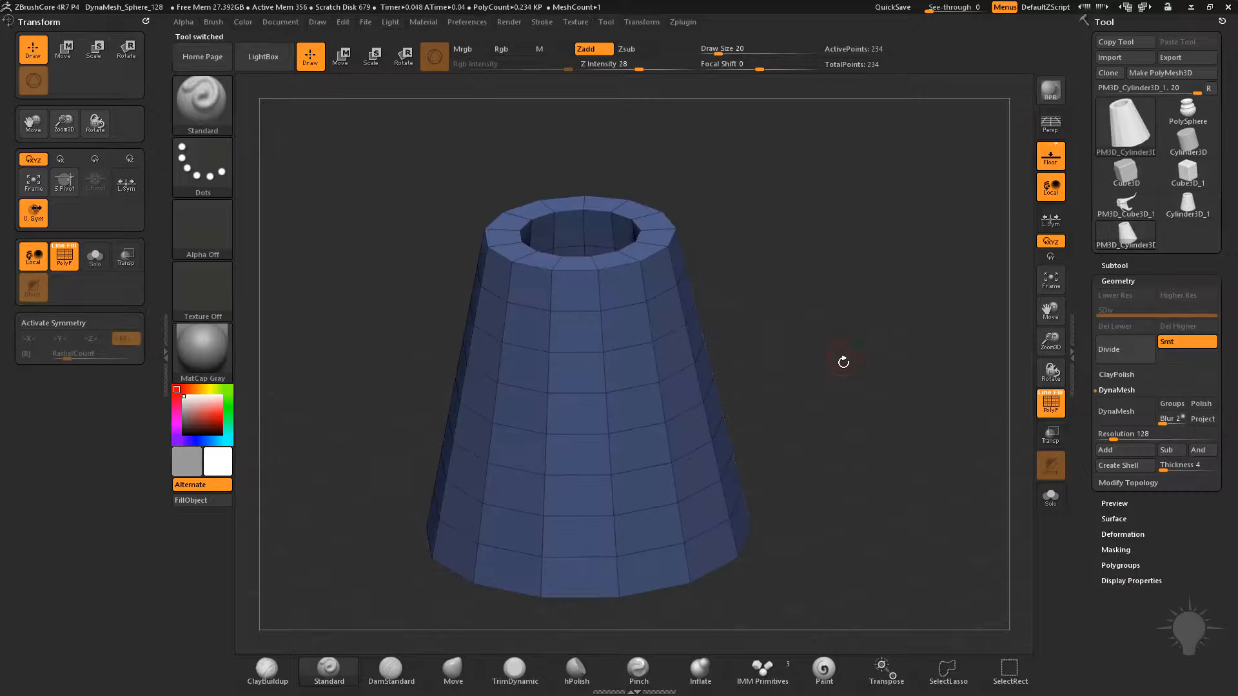
{"action": "left_click_drag", "start_coordinate": [859, 224], "coordinate": [764, 274]}
{"action": "left_click_drag", "start_coordinate": [880, 346], "coordinate": [490, 272]}
{"action": "left_click_drag", "start_coordinate": [751, 216], "coordinate": [782, 182], "text": "alt"}
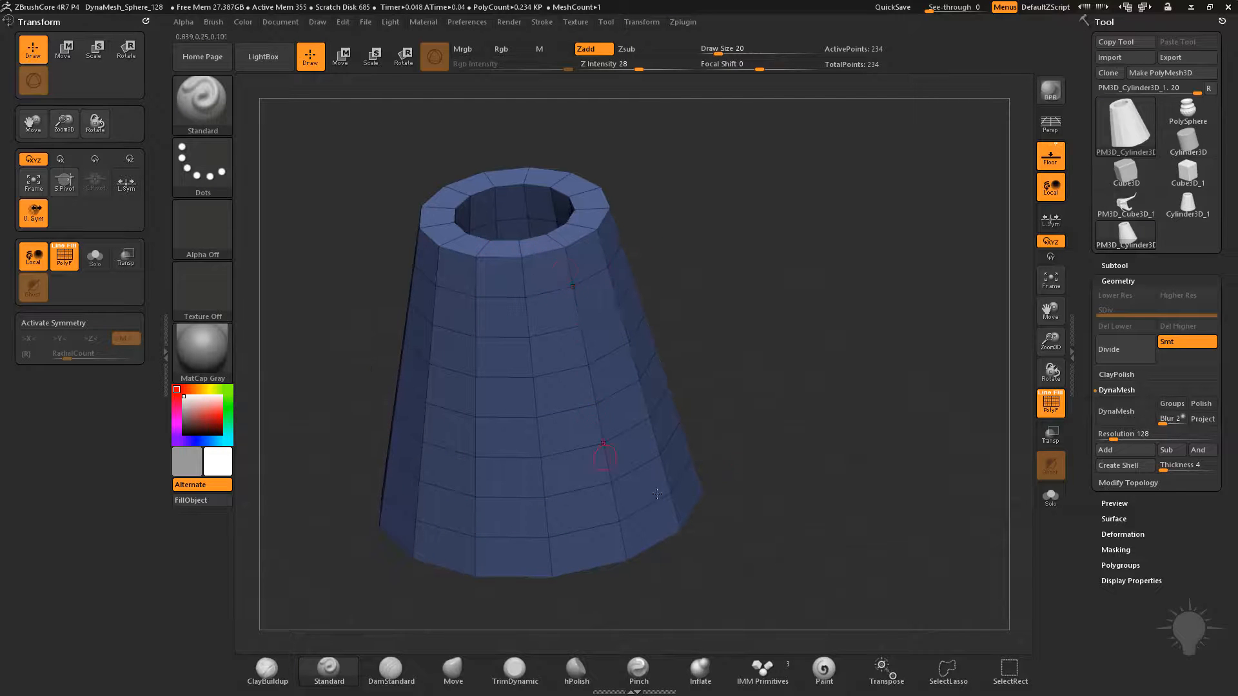
{"action": "left_click_drag", "start_coordinate": [774, 375], "coordinate": [696, 387]}
{"action": "left_click_drag", "start_coordinate": [807, 410], "coordinate": [854, 348]}
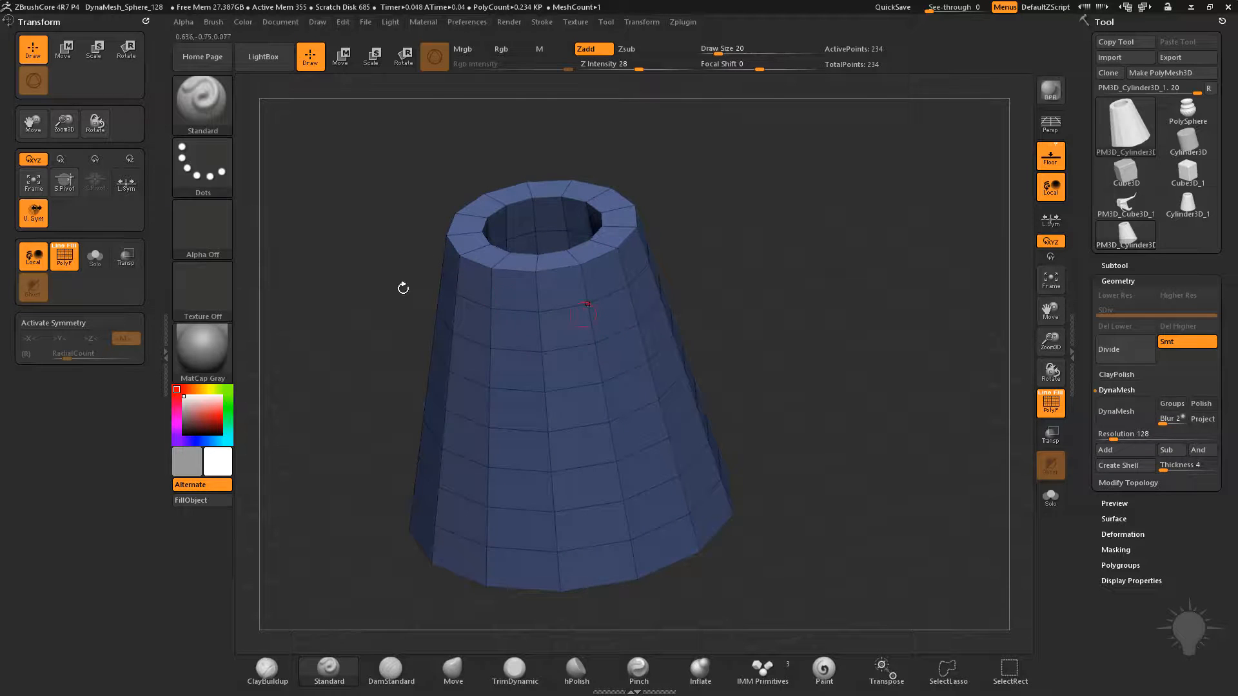
Activate radial symmetry around the Y axis with a radial count of 8
{"action": "left_click", "coordinate": [62, 324]}
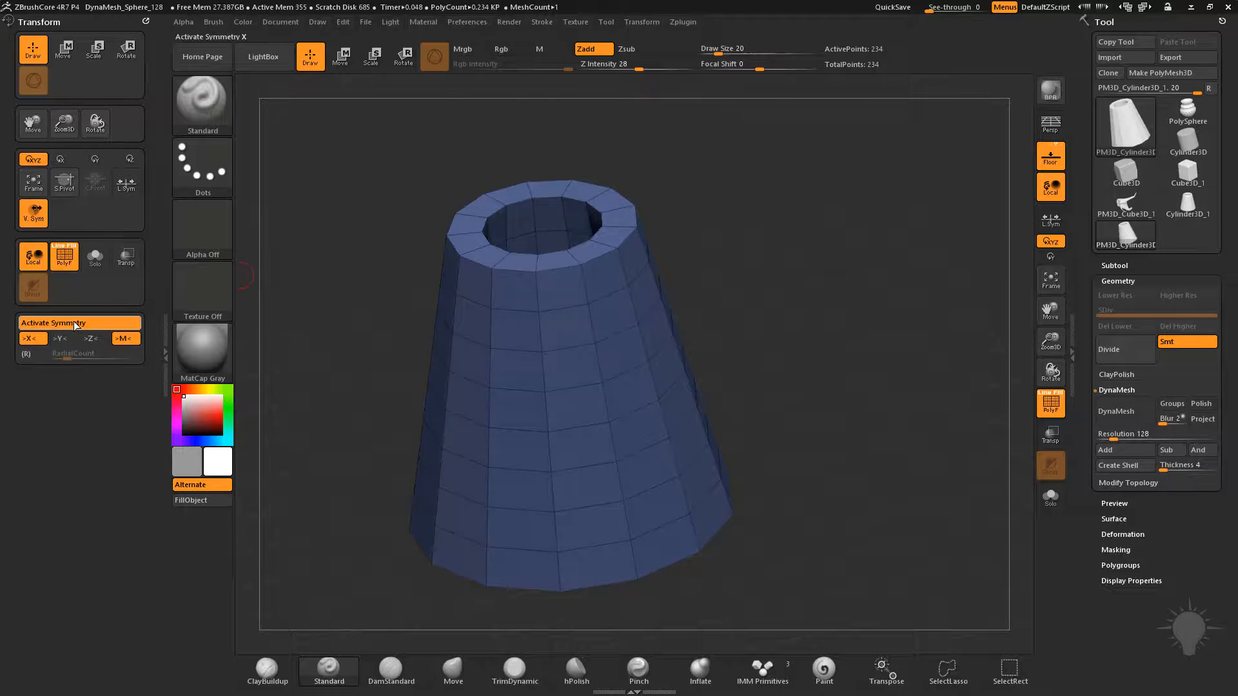
{"action": "left_click", "coordinate": [92, 338]}
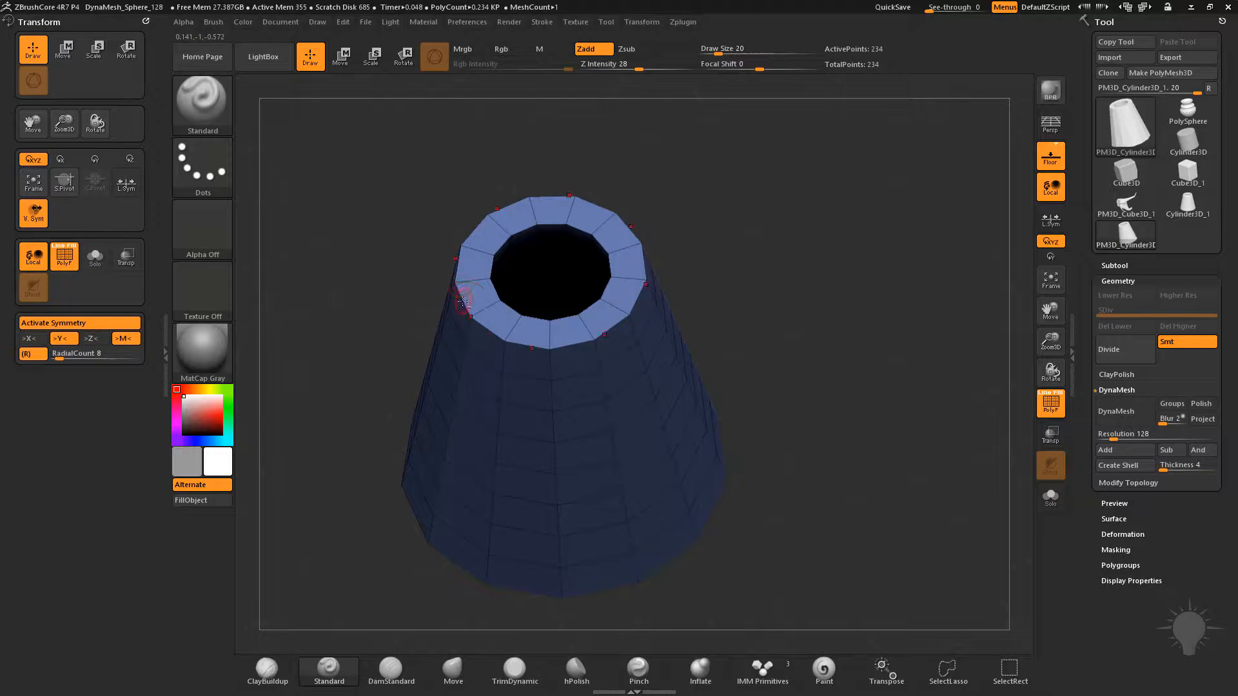
{"action": "left_click", "coordinate": [54, 351]}
{"action": "left_click_drag", "start_coordinate": [740, 256], "coordinate": [822, 200]}
Sculpt down the cone's side and pull its base edge outward into points with the Move brush at draw size 31
{"action": "left_click_drag", "start_coordinate": [534, 262], "coordinate": [566, 483]}
{"action": "mouse_move", "coordinate": [802, 434]}
{"action": "left_mouse_down"}
{"action": "mouse_move", "coordinate": [843, 378]}
{"action": "mouse_move", "coordinate": [834, 366]}
{"action": "left_mouse_up"}
{"action": "left_click", "coordinate": [450, 674]}
{"action": "mouse_move", "coordinate": [608, 475]}
{"action": "left_mouse_down"}
{"action": "mouse_move", "coordinate": [793, 361]}
{"action": "mouse_move", "coordinate": [826, 367]}
{"action": "mouse_move", "coordinate": [825, 325]}
{"action": "left_mouse_up"}
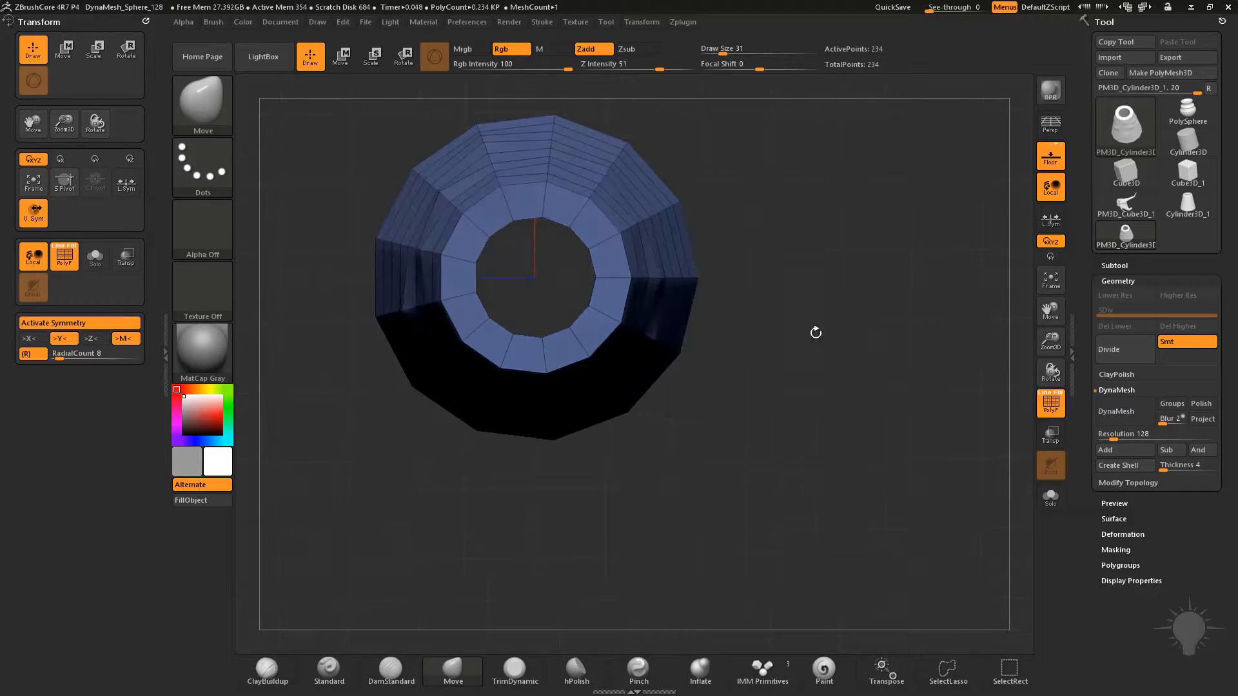
{"action": "left_click_drag", "start_coordinate": [644, 412], "coordinate": [662, 480]}
{"action": "left_click_drag", "start_coordinate": [862, 322], "coordinate": [816, 286]}
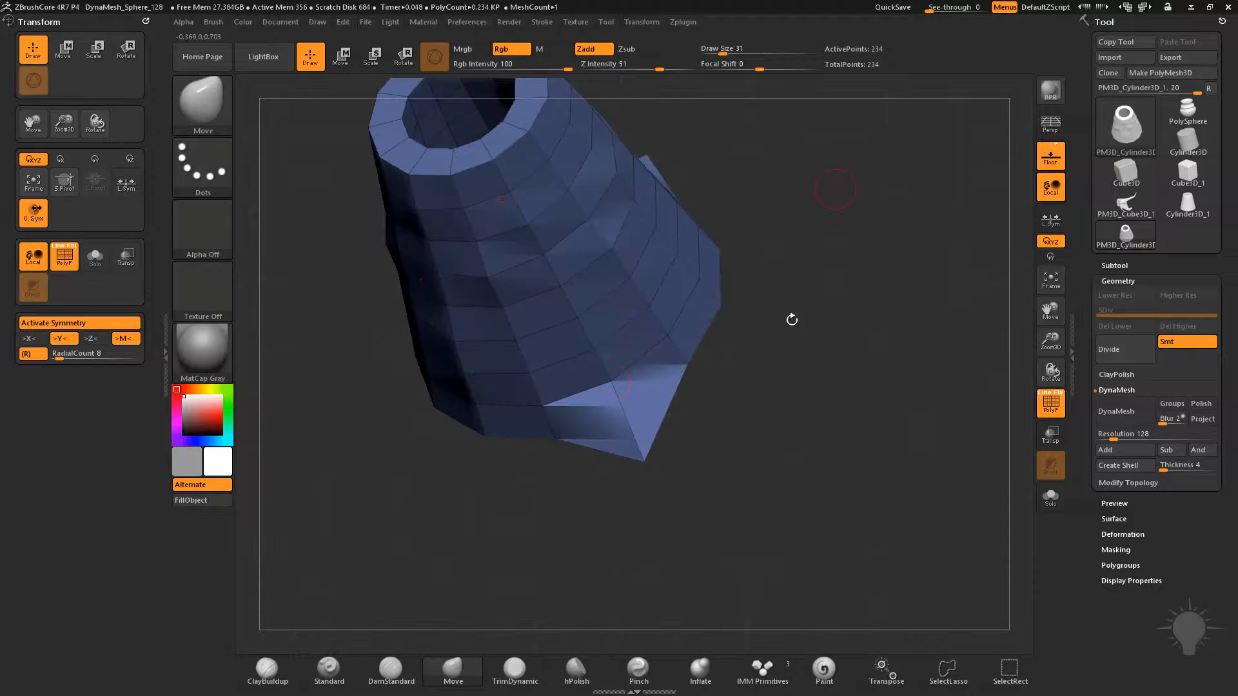
Undo the Move brush strokes on the cone's side, rim and base edge
{"action": "key", "text": "ctrl+z"}
{"action": "left_click_drag", "start_coordinate": [824, 207], "coordinate": [856, 329], "text": "alt"}
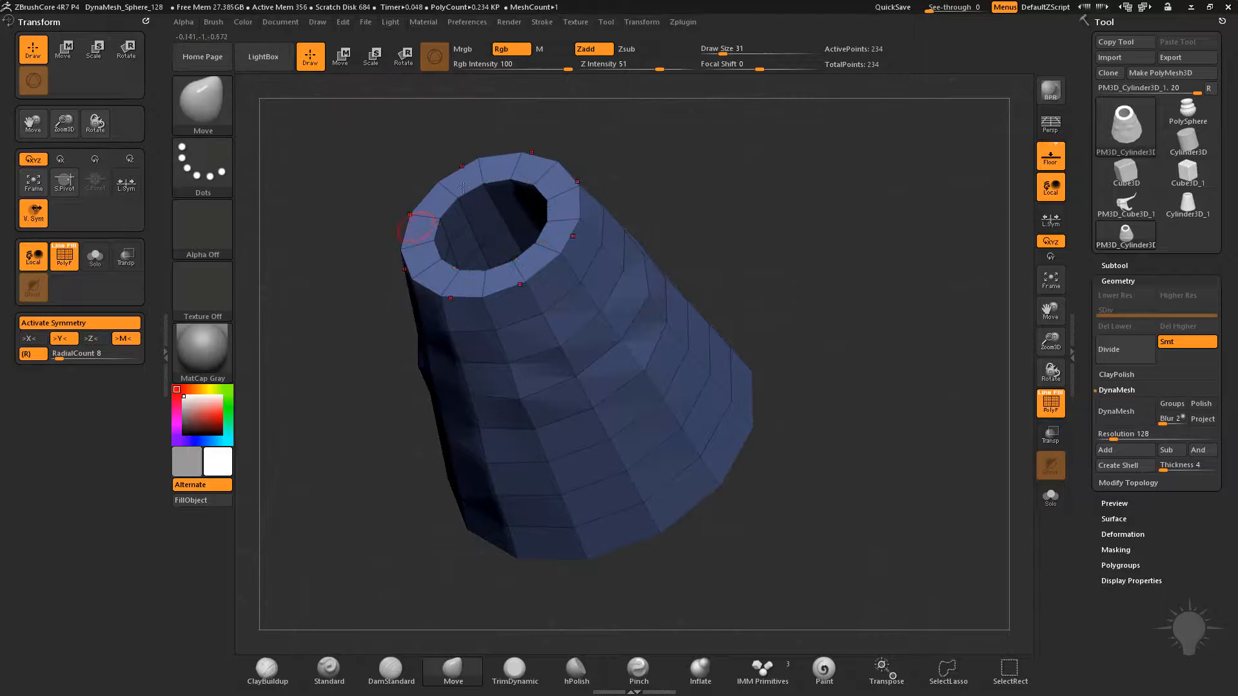
{"action": "left_click_drag", "start_coordinate": [831, 394], "coordinate": [776, 279]}
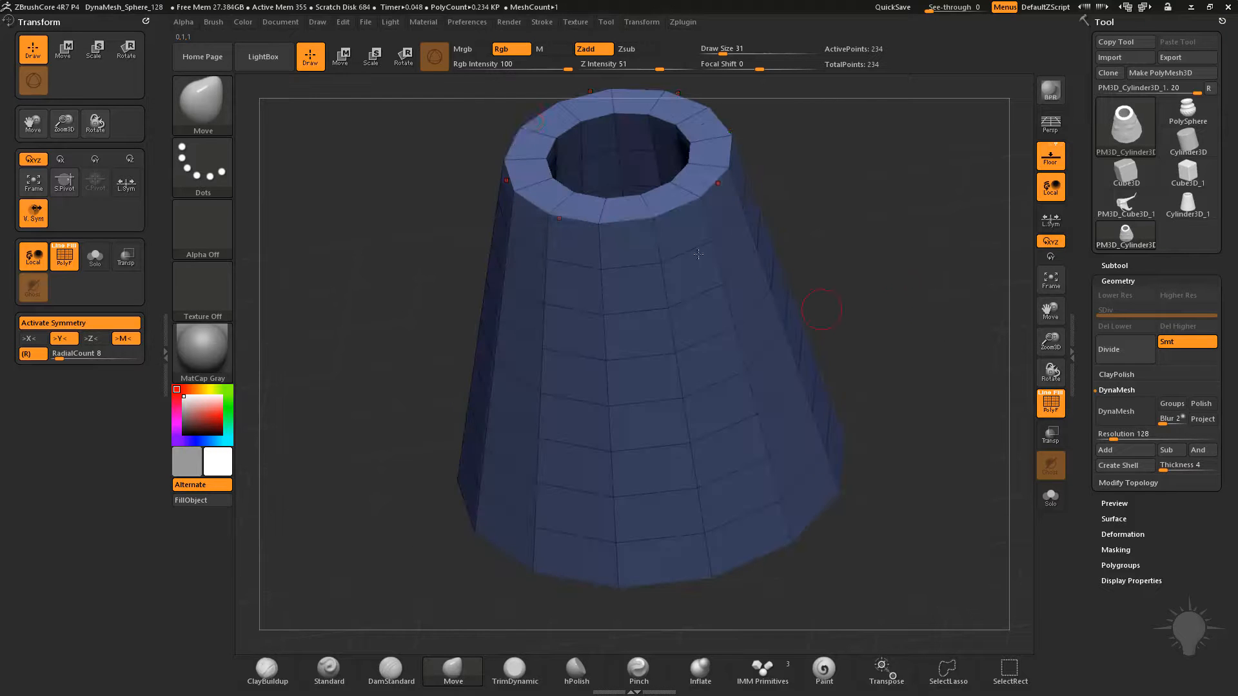
{"action": "left_click_drag", "start_coordinate": [915, 230], "coordinate": [899, 281]}
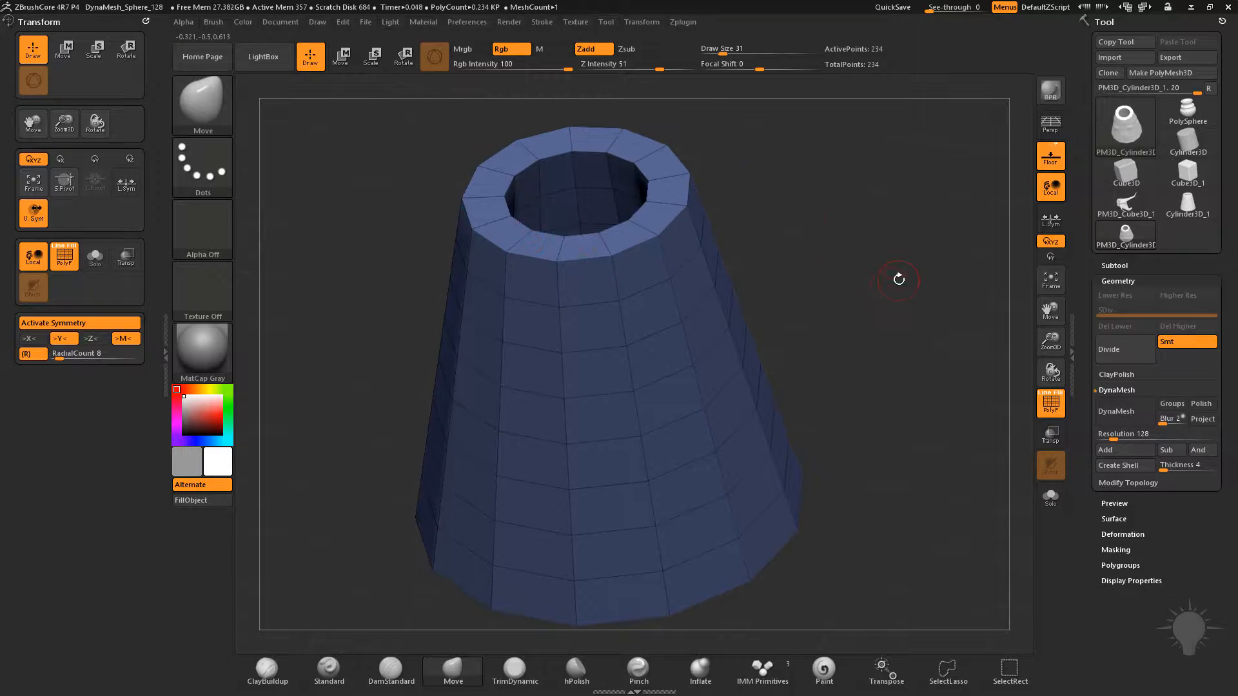
Subdivide the low-poly cone up to level 5 with its polygon wireframe hidden
{"action": "key", "text": "ctrl+d"}
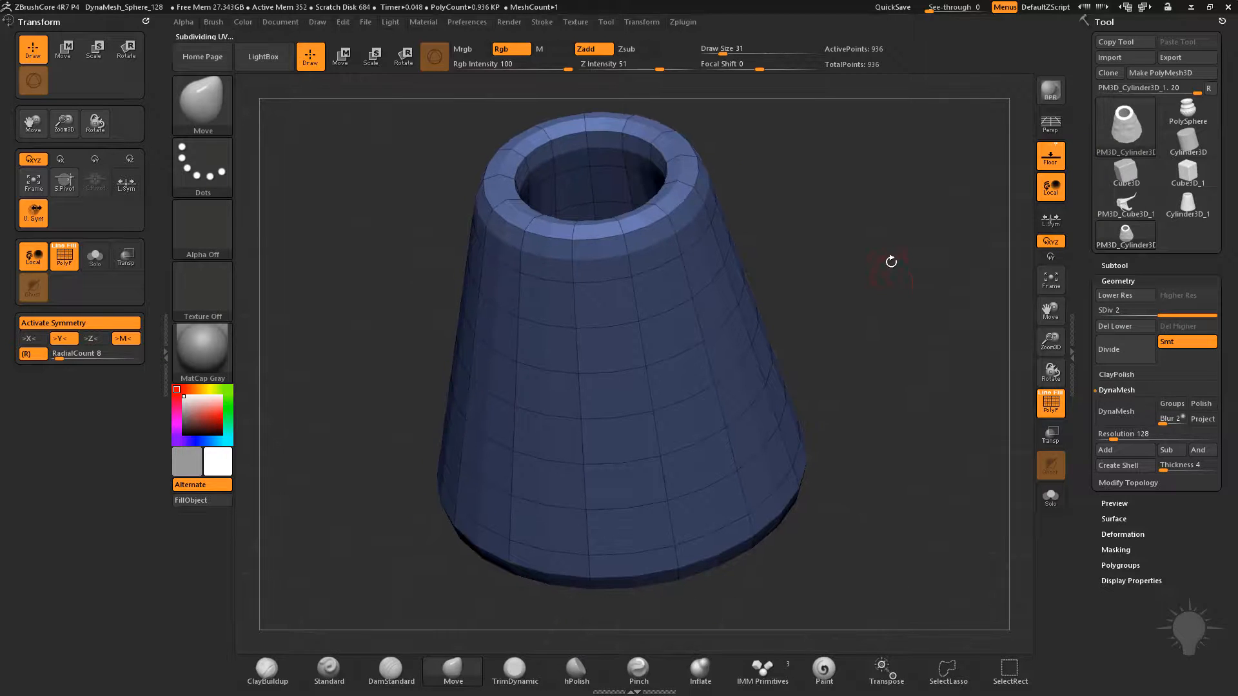
{"action": "left_click", "coordinate": [1061, 414]}
{"action": "key", "text": "ctrl+d"}
{"action": "key", "text": "ctrl+d"}
{"action": "key", "text": "ctrl+d"}
{"action": "mouse_move", "coordinate": [849, 274]}
{"action": "left_mouse_down"}
{"action": "mouse_move", "coordinate": [943, 258]}
{"action": "mouse_move", "coordinate": [896, 281]}
{"action": "left_mouse_up"}
{"action": "key", "text": "ctrl"}
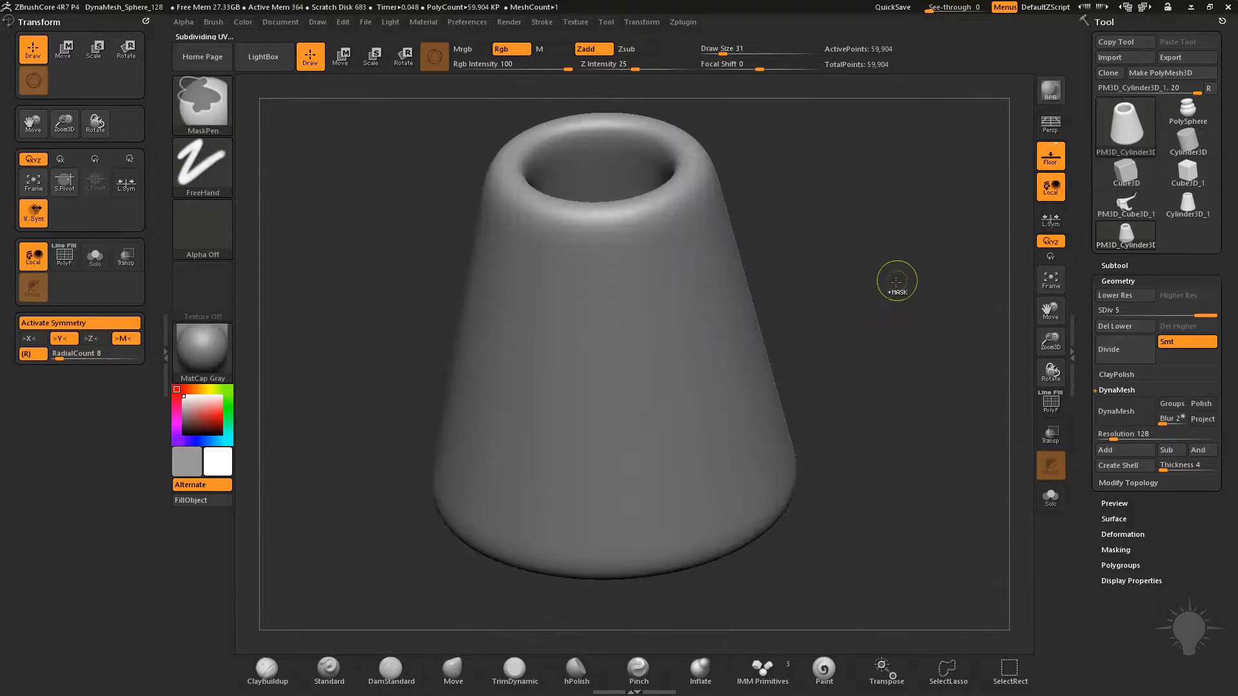
Undo all subdivisions of the low-poly cone
{"action": "key", "text": "ctrl+z"}
{"action": "key", "text": "ctrl+z"}
{"action": "key", "text": "ctrl+z"}
{"action": "key", "text": "ctrl+z"}
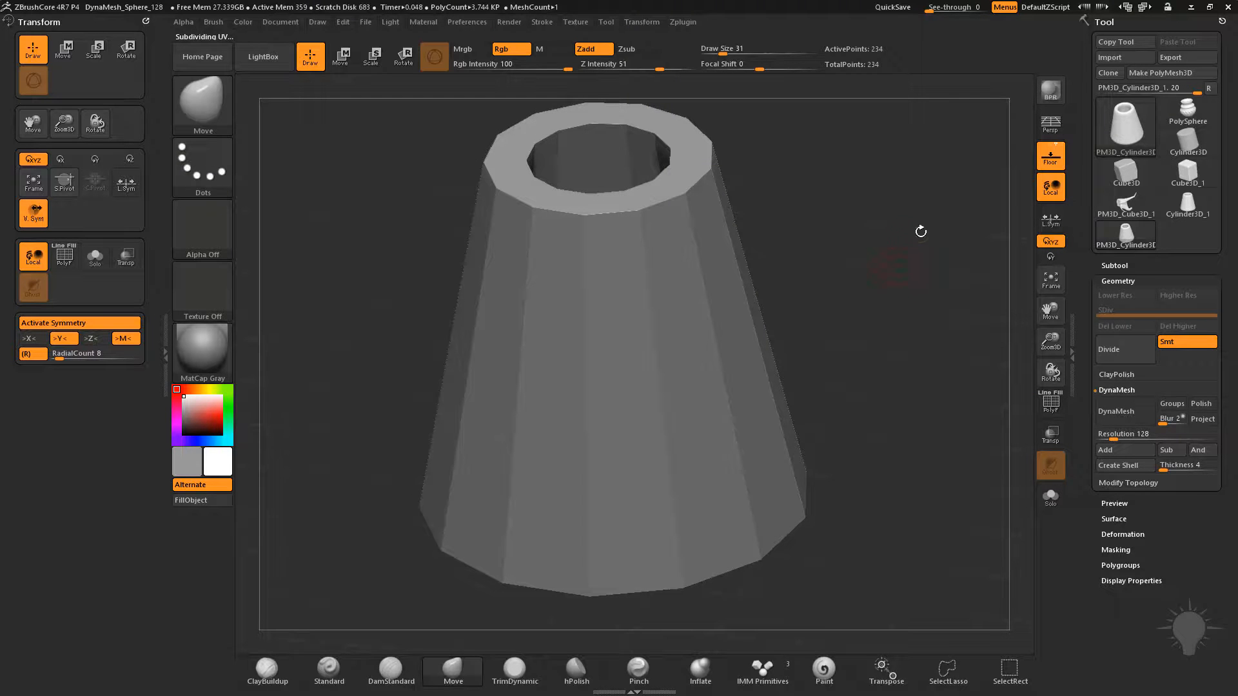
Return to the Cylinder3D_1 primitive, raise its horizontal and vertical divisions to a dense grid and convert it into a PolyMesh3D
{"action": "left_click", "coordinate": [1189, 206]}
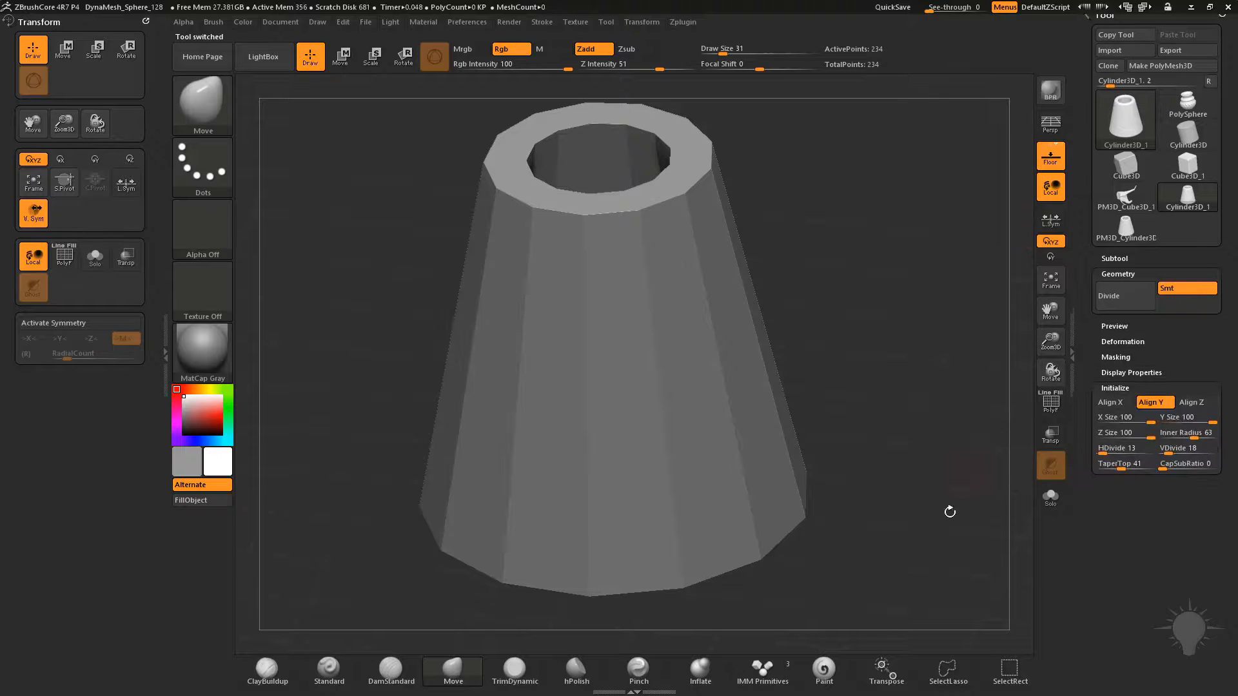
{"action": "left_click", "coordinate": [1051, 403]}
{"action": "left_click_drag", "start_coordinate": [890, 359], "coordinate": [864, 377]}
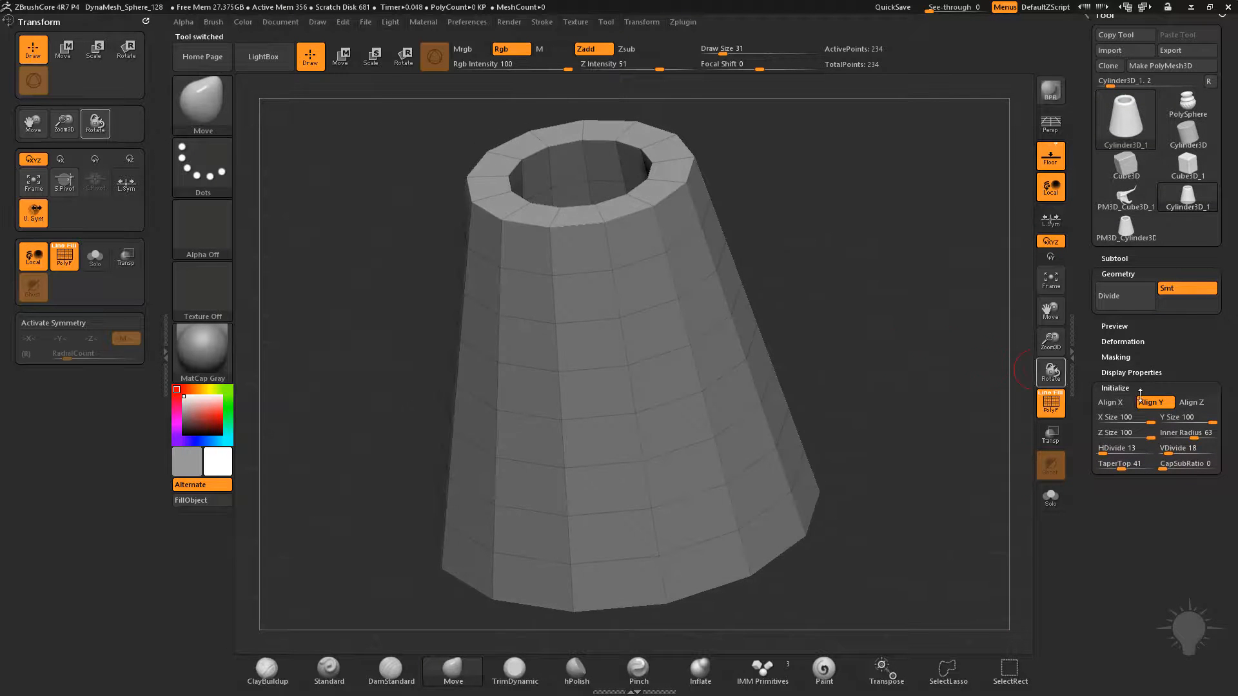
{"action": "left_click_drag", "start_coordinate": [1115, 449], "coordinate": [1199, 451]}
{"action": "left_click_drag", "start_coordinate": [845, 308], "coordinate": [905, 351]}
{"action": "left_click", "coordinate": [1160, 65]}
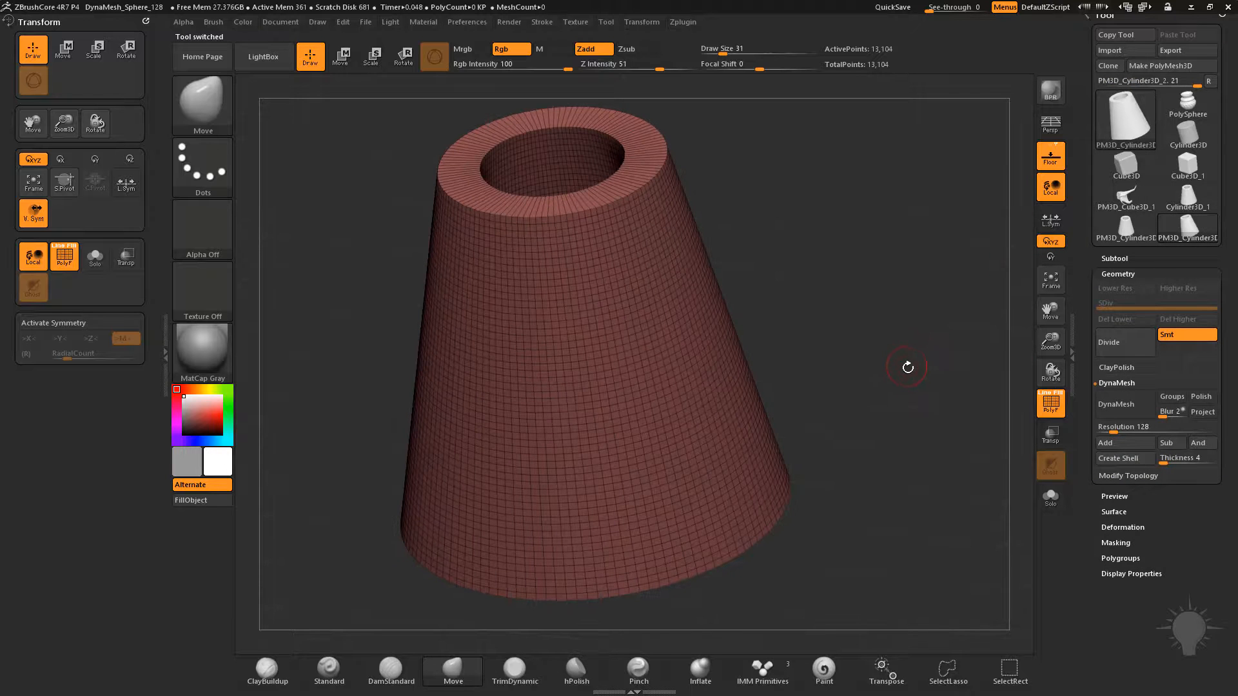
Subdivide the dense cone to level 3 with the wireframe hidden, and activate radial symmetry around Y with a count of 8
{"action": "key", "text": "ctrl+d"}
{"action": "left_click", "coordinate": [1050, 415]}
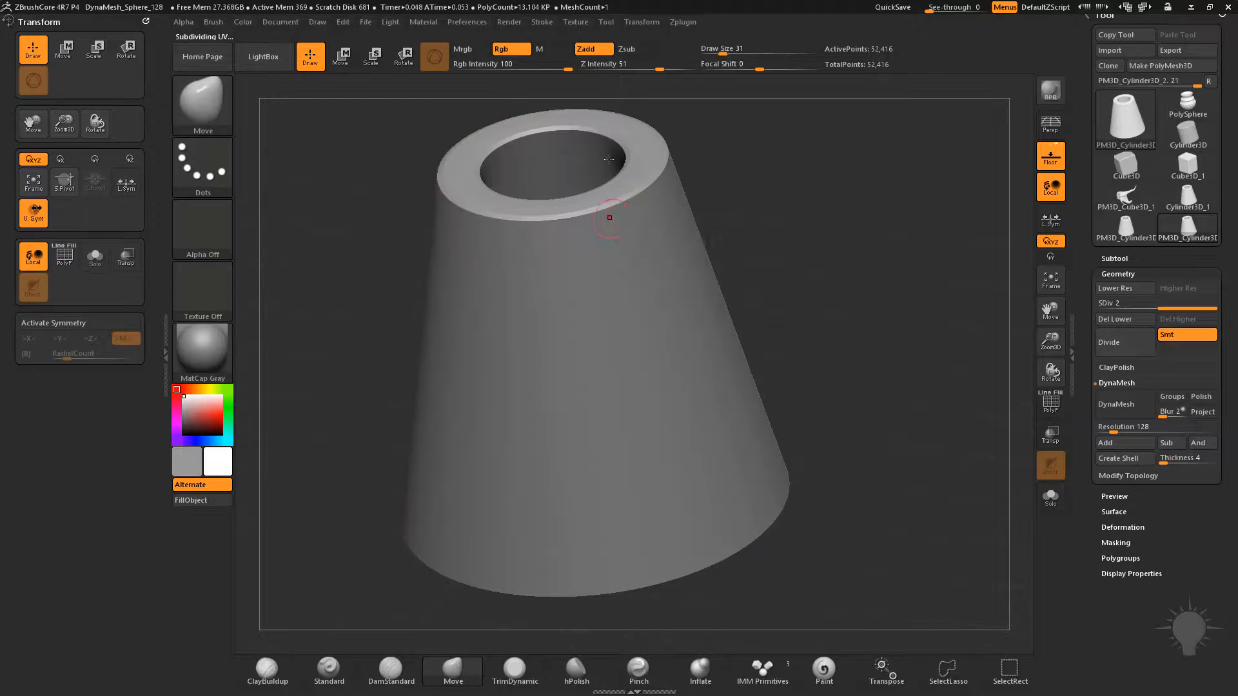
{"action": "key", "text": "ctrl+d"}
{"action": "left_click_drag", "start_coordinate": [859, 164], "coordinate": [868, 242]}
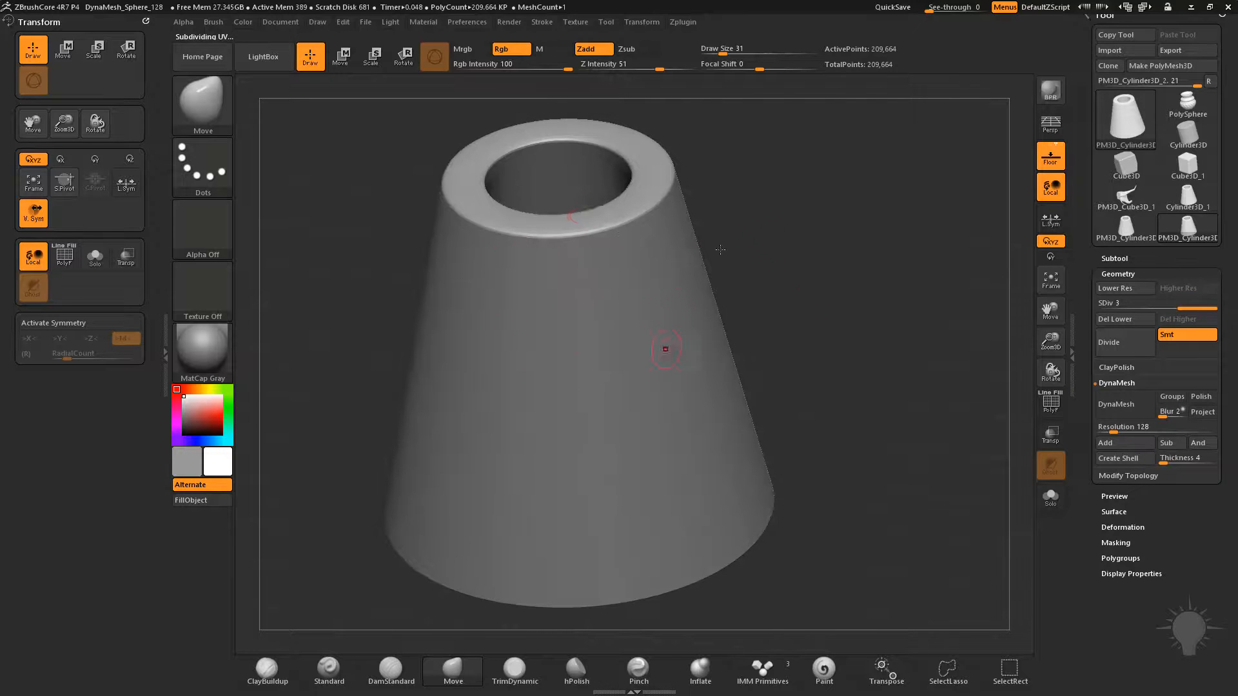
{"action": "left_click_drag", "start_coordinate": [673, 328], "coordinate": [595, 264]}
{"action": "left_click", "coordinate": [88, 327]}
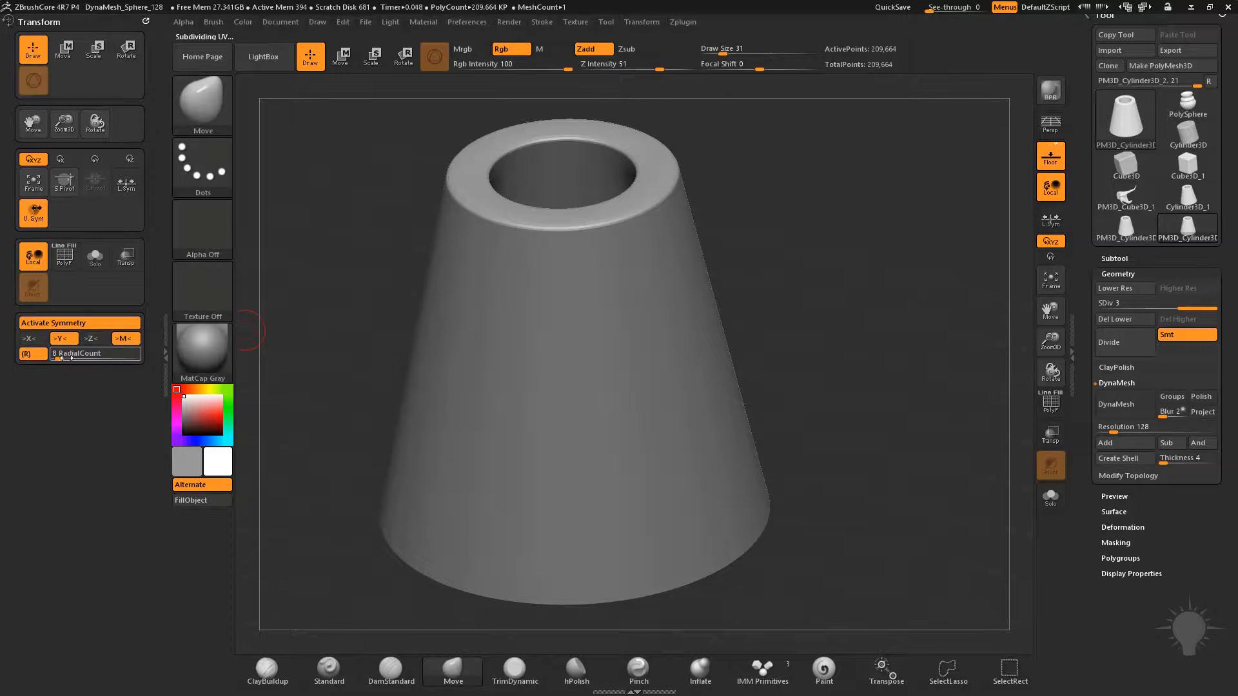
Try sculpting strokes down the cone's side with the Standard brush at draw size 59, undoing each attempt
{"action": "left_click", "coordinate": [329, 670]}
{"action": "left_click_drag", "start_coordinate": [732, 52], "coordinate": [727, 52]}
{"action": "mouse_move", "coordinate": [559, 227]}
{"action": "left_mouse_down"}
{"action": "mouse_move", "coordinate": [674, 387]}
{"action": "mouse_move", "coordinate": [677, 445]}
{"action": "left_mouse_up"}
{"action": "mouse_move", "coordinate": [893, 362]}
{"action": "left_mouse_down", "text": "alt"}
{"action": "mouse_move", "coordinate": [898, 317]}
{"action": "mouse_move", "coordinate": [872, 299]}
{"action": "left_mouse_up", "text": "alt"}
{"action": "key", "text": "ctrl+z"}
{"action": "key", "text": "s"}
{"action": "left_click_drag", "start_coordinate": [592, 274], "coordinate": [595, 271]}
{"action": "left_click_drag", "start_coordinate": [571, 223], "coordinate": [645, 404]}
{"action": "mouse_move", "coordinate": [857, 411]}
{"action": "left_mouse_down"}
{"action": "mouse_move", "coordinate": [893, 335]}
{"action": "mouse_move", "coordinate": [886, 409]}
{"action": "mouse_move", "coordinate": [882, 351]}
{"action": "mouse_move", "coordinate": [843, 387]}
{"action": "mouse_move", "coordinate": [784, 259]}
{"action": "left_mouse_up"}
{"action": "key", "text": "ctrl+z"}
Pull eight curved, pointed roots outward from the cone's base with the Move brush at draw size 59
{"action": "left_click_drag", "start_coordinate": [814, 450], "coordinate": [554, 664], "text": "shift"}
{"action": "left_click_drag", "start_coordinate": [735, 489], "coordinate": [780, 568], "text": "alt"}
{"action": "left_click_drag", "start_coordinate": [780, 567], "coordinate": [744, 539]}
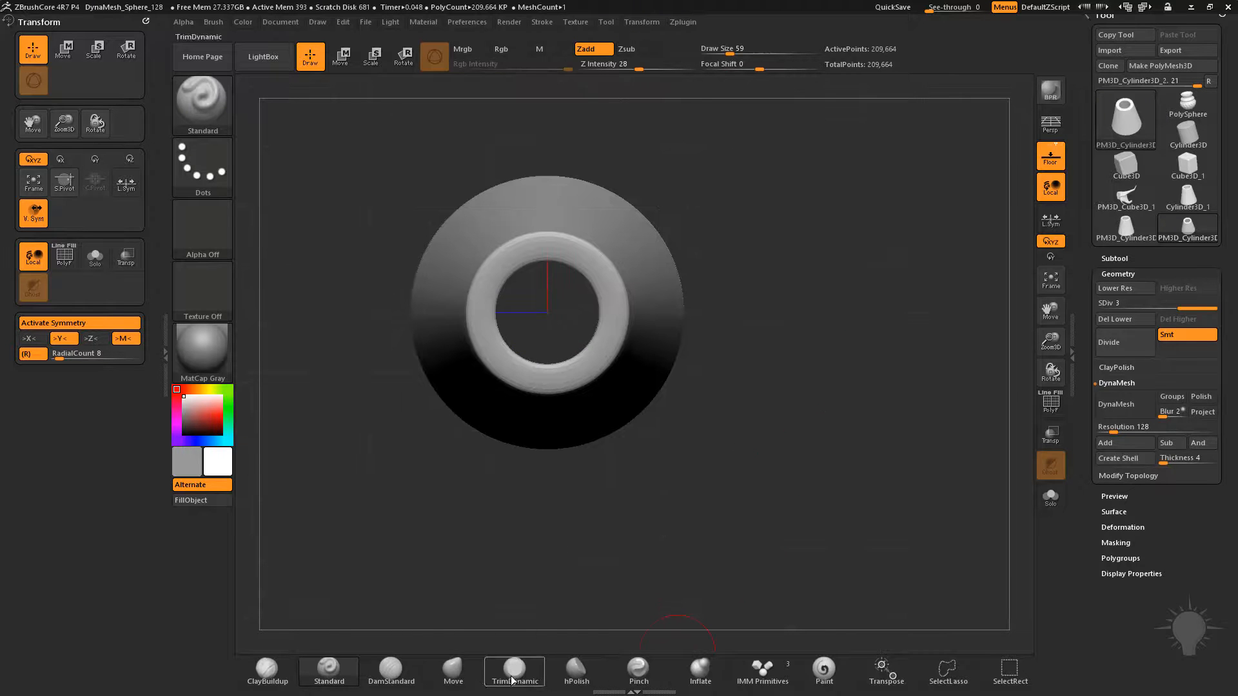
{"action": "left_click", "coordinate": [454, 671]}
{"action": "mouse_move", "coordinate": [525, 550]}
{"action": "left_mouse_down"}
{"action": "mouse_move", "coordinate": [834, 420]}
{"action": "mouse_move", "coordinate": [804, 282]}
{"action": "left_mouse_up"}
{"action": "mouse_move", "coordinate": [625, 321]}
{"action": "left_mouse_down"}
{"action": "mouse_move", "coordinate": [655, 317]}
{"action": "mouse_move", "coordinate": [674, 280]}
{"action": "mouse_move", "coordinate": [705, 263]}
{"action": "mouse_move", "coordinate": [649, 253]}
{"action": "left_mouse_up"}
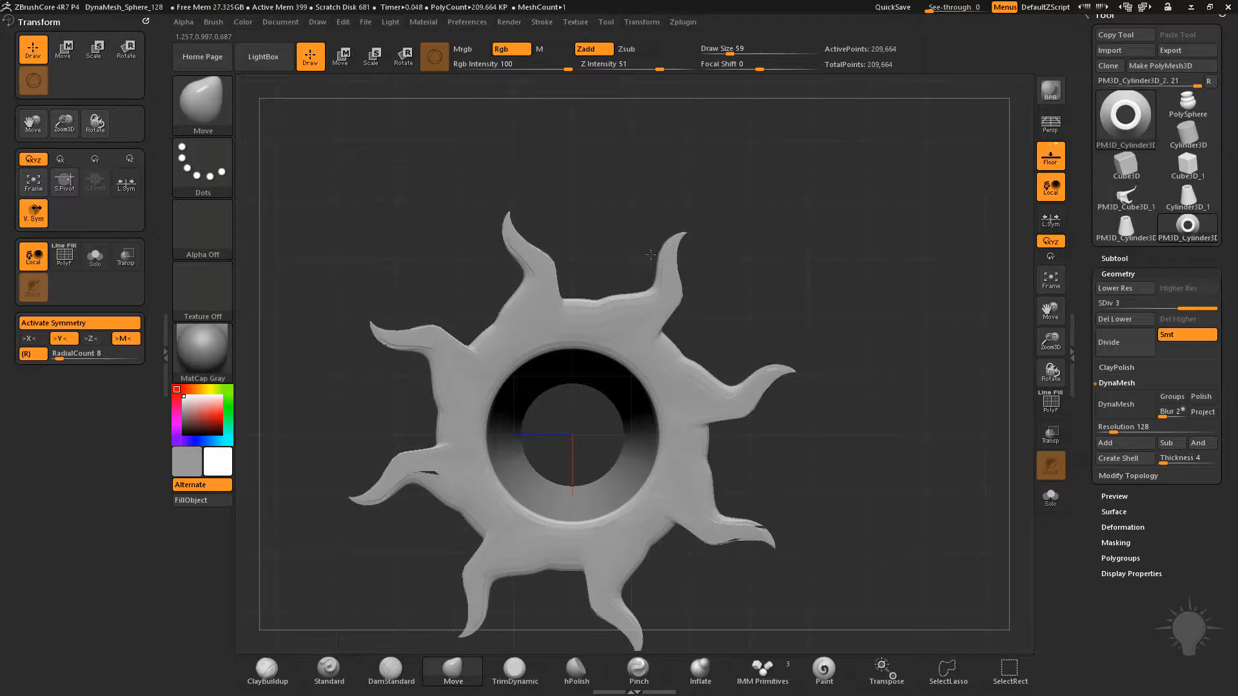
Sculpt down the cone's side with the Standard brush at draw size 54 and smooth the roots with the wireframe shown
{"action": "mouse_move", "coordinate": [872, 357]}
{"action": "left_mouse_down"}
{"action": "mouse_move", "coordinate": [887, 367]}
{"action": "mouse_move", "coordinate": [898, 274]}
{"action": "mouse_move", "coordinate": [895, 438]}
{"action": "left_mouse_up"}
{"action": "key", "text": "b"}
{"action": "key", "text": "s"}
{"action": "key", "text": "t"}
{"action": "left_click_drag", "start_coordinate": [808, 235], "coordinate": [784, 180]}
{"action": "left_click_drag", "start_coordinate": [578, 193], "coordinate": [694, 352]}
{"action": "key", "text": "shift+f"}
{"action": "mouse_move", "coordinate": [868, 327]}
{"action": "left_mouse_down"}
{"action": "mouse_move", "coordinate": [809, 303]}
{"action": "mouse_move", "coordinate": [851, 264]}
{"action": "mouse_move", "coordinate": [615, 426]}
{"action": "left_mouse_up"}
{"action": "mouse_move", "coordinate": [703, 454]}
{"action": "left_mouse_down"}
{"action": "mouse_move", "coordinate": [671, 410]}
{"action": "mouse_move", "coordinate": [763, 420]}
{"action": "mouse_move", "coordinate": [810, 492]}
{"action": "mouse_move", "coordinate": [890, 404]}
{"action": "left_mouse_up"}
{"action": "right_click_drag", "start_coordinate": [889, 403], "coordinate": [895, 343], "text": "ctrl"}
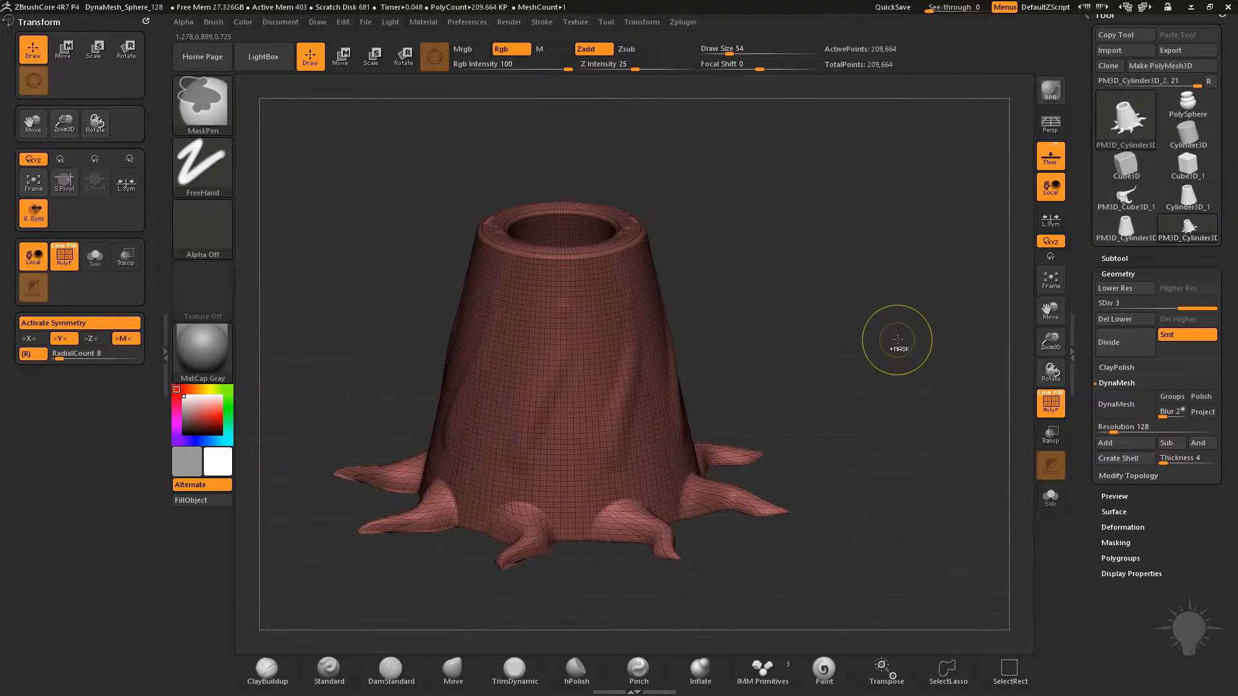
Undo the latest strokes on the cone's side and roots, and hide the wireframe
{"action": "key", "text": "ctrl+z"}
{"action": "key", "text": "ctrl+z"}
{"action": "key", "text": "ctrl+z"}
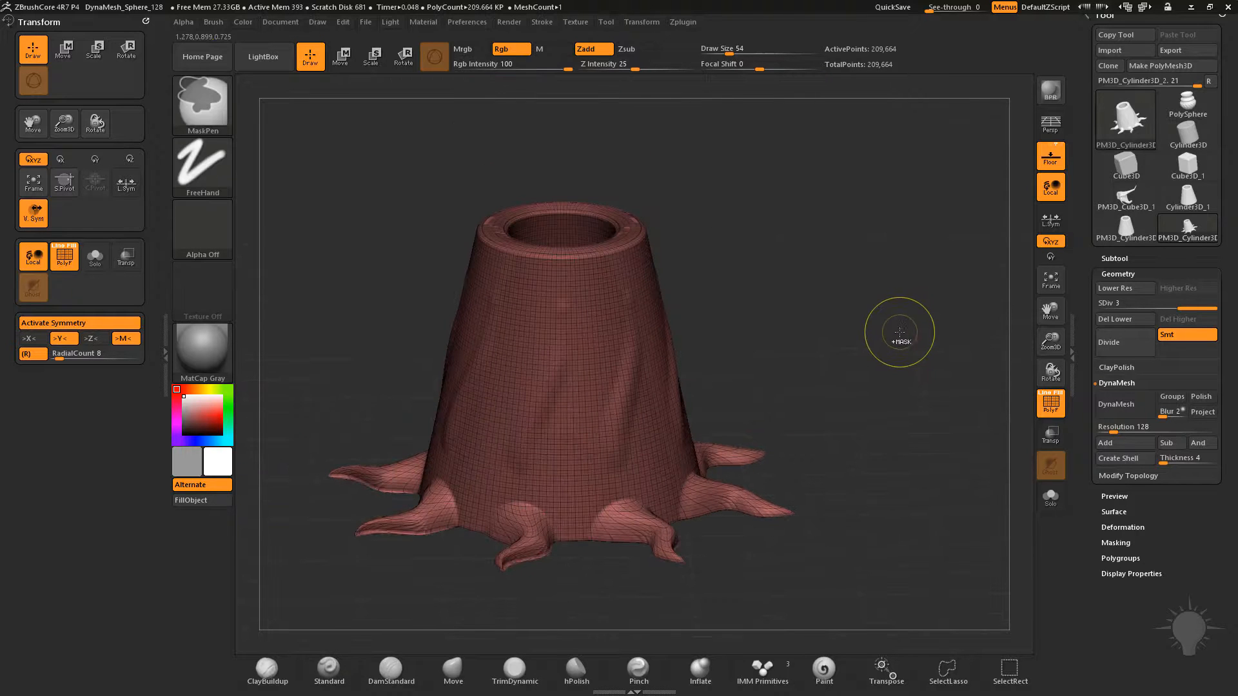
{"action": "mouse_move", "coordinate": [898, 318]}
{"action": "left_mouse_down", "text": "alt"}
{"action": "mouse_move", "coordinate": [898, 351]}
{"action": "mouse_move", "coordinate": [912, 340]}
{"action": "mouse_move", "coordinate": [911, 360]}
{"action": "left_mouse_up", "text": "alt"}
{"action": "left_click", "coordinate": [1062, 412]}
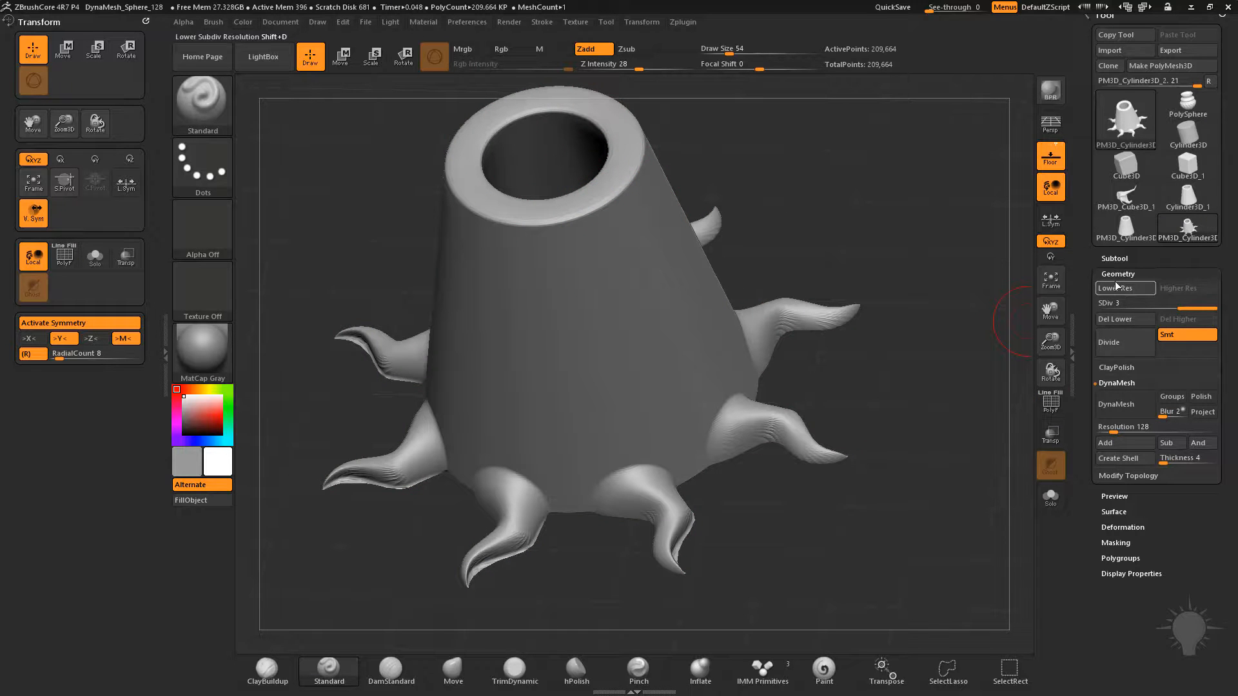
Remesh the rooted cone with DynaMesh at resolution 128 and smooth the roots with the Smooth brush
{"action": "left_click", "coordinate": [1124, 411]}
{"action": "key", "text": "shift"}
{"action": "left_click_drag", "start_coordinate": [689, 548], "coordinate": [637, 512], "text": "shift"}
{"action": "mouse_move", "coordinate": [841, 376]}
{"action": "left_mouse_down"}
{"action": "mouse_move", "coordinate": [867, 335]}
{"action": "mouse_move", "coordinate": [800, 332]}
{"action": "left_mouse_up"}
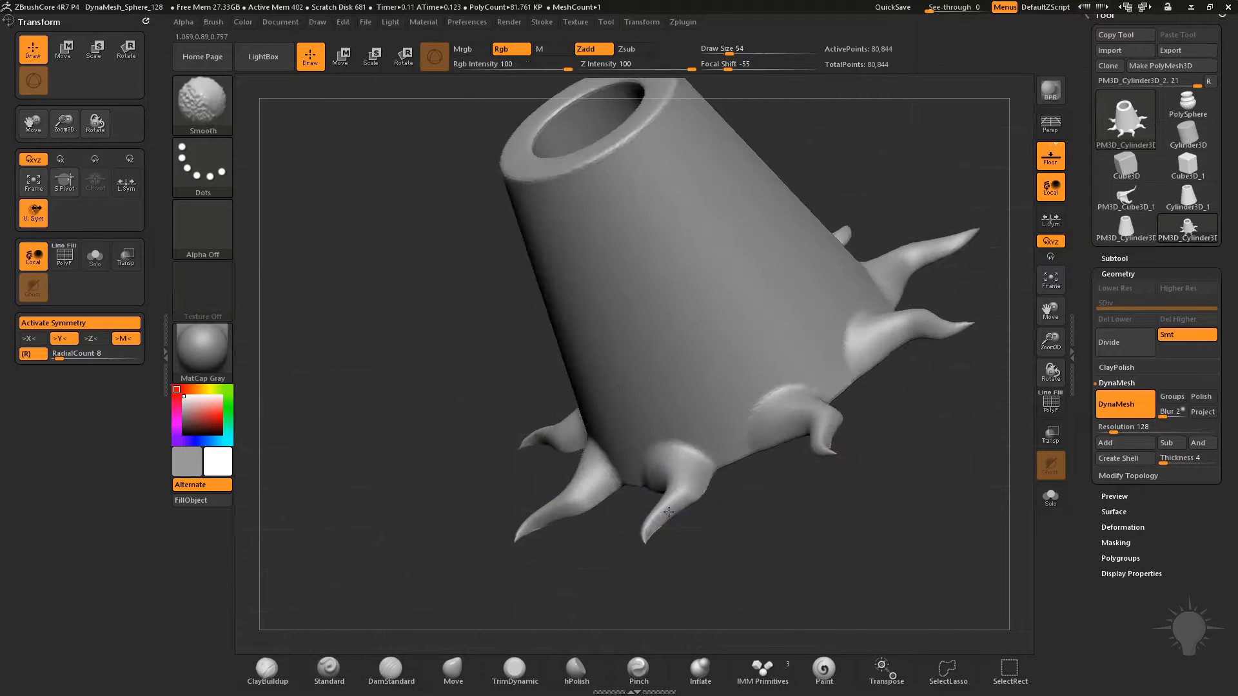
{"action": "left_click_drag", "start_coordinate": [721, 530], "coordinate": [745, 548]}
{"action": "mouse_move", "coordinate": [670, 471]}
{"action": "left_mouse_down", "text": "shift"}
{"action": "mouse_move", "coordinate": [611, 466]}
{"action": "mouse_move", "coordinate": [667, 480]}
{"action": "left_mouse_up", "text": "shift"}
{"action": "left_click_drag", "start_coordinate": [818, 520], "coordinate": [854, 548], "text": "ctrl"}
{"action": "left_click_drag", "start_coordinate": [641, 464], "coordinate": [670, 487], "text": "shift"}
{"action": "left_click_drag", "start_coordinate": [742, 526], "coordinate": [787, 555], "text": "ctrl"}
{"action": "left_click_drag", "start_coordinate": [967, 347], "coordinate": [926, 386], "text": "alt"}
{"action": "left_click_drag", "start_coordinate": [936, 290], "coordinate": [971, 443], "text": "ctrl"}
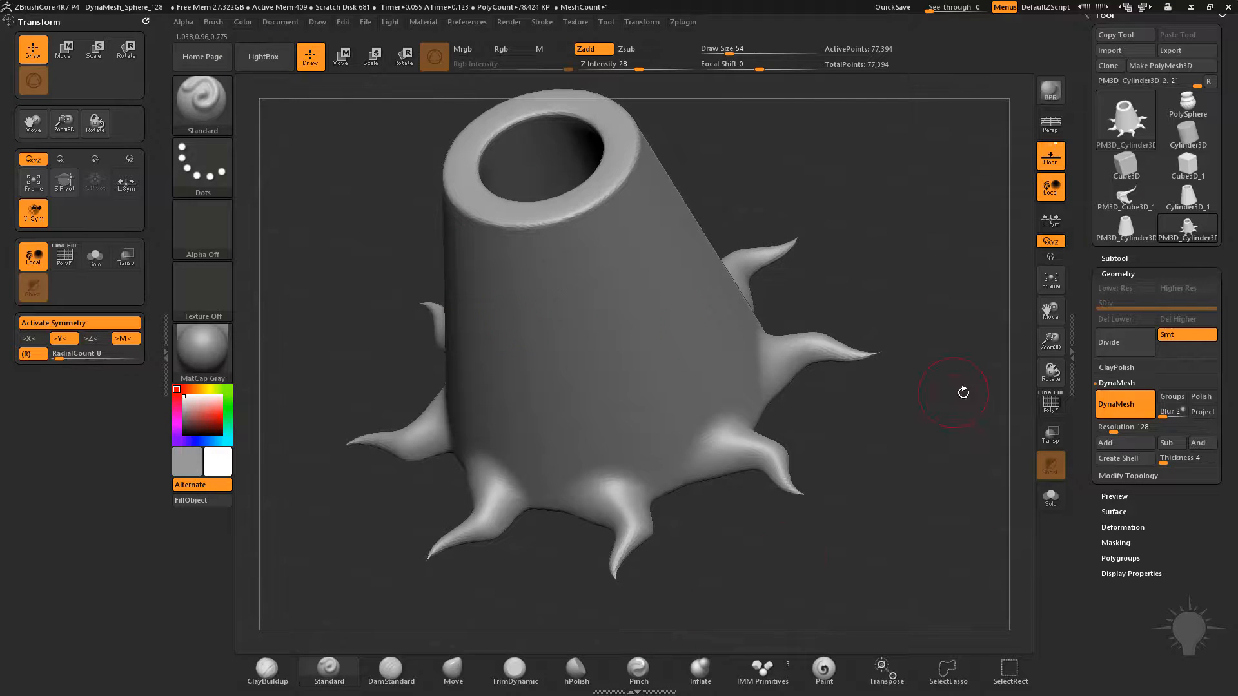
Undo the root smoothing and the DynaMesh conversion back to the subdivided mesh
{"action": "left_click_drag", "start_coordinate": [959, 400], "coordinate": [590, 193]}
{"action": "key", "text": "ctrl+z"}
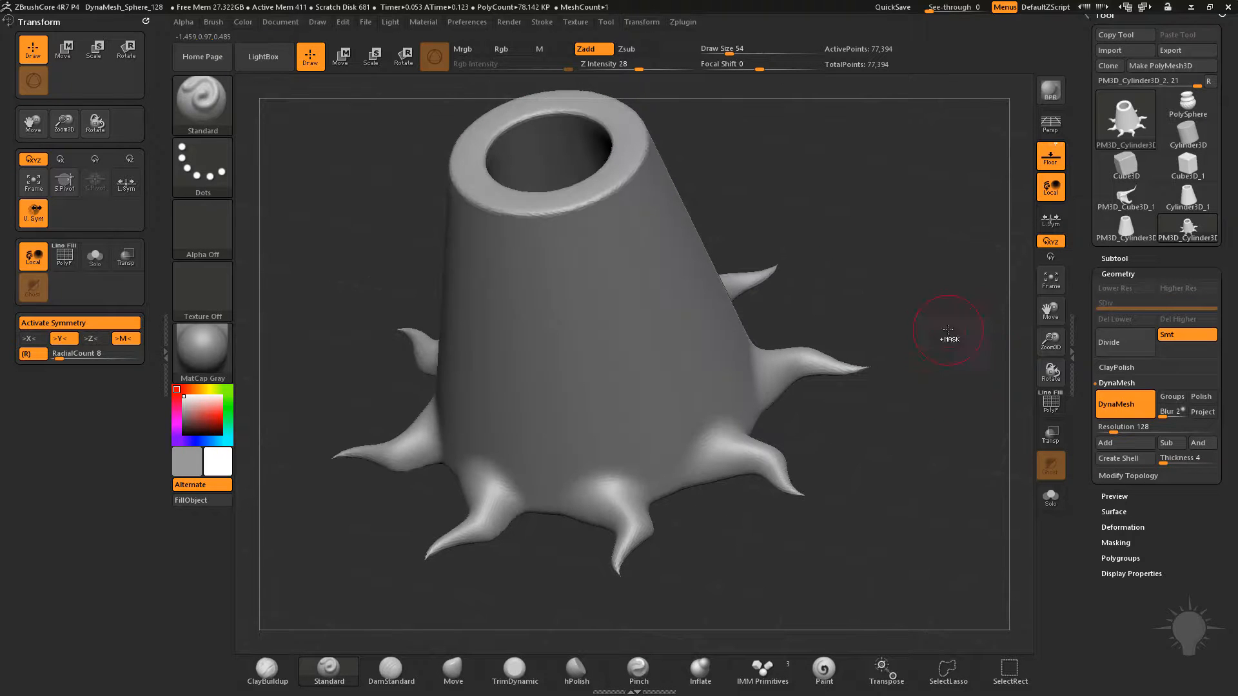
{"action": "key", "text": "ctrl+z"}
{"action": "key", "text": "ctrl+z"}
{"action": "key", "text": "ctrl+z"}
{"action": "key", "text": "ctrl+z"}
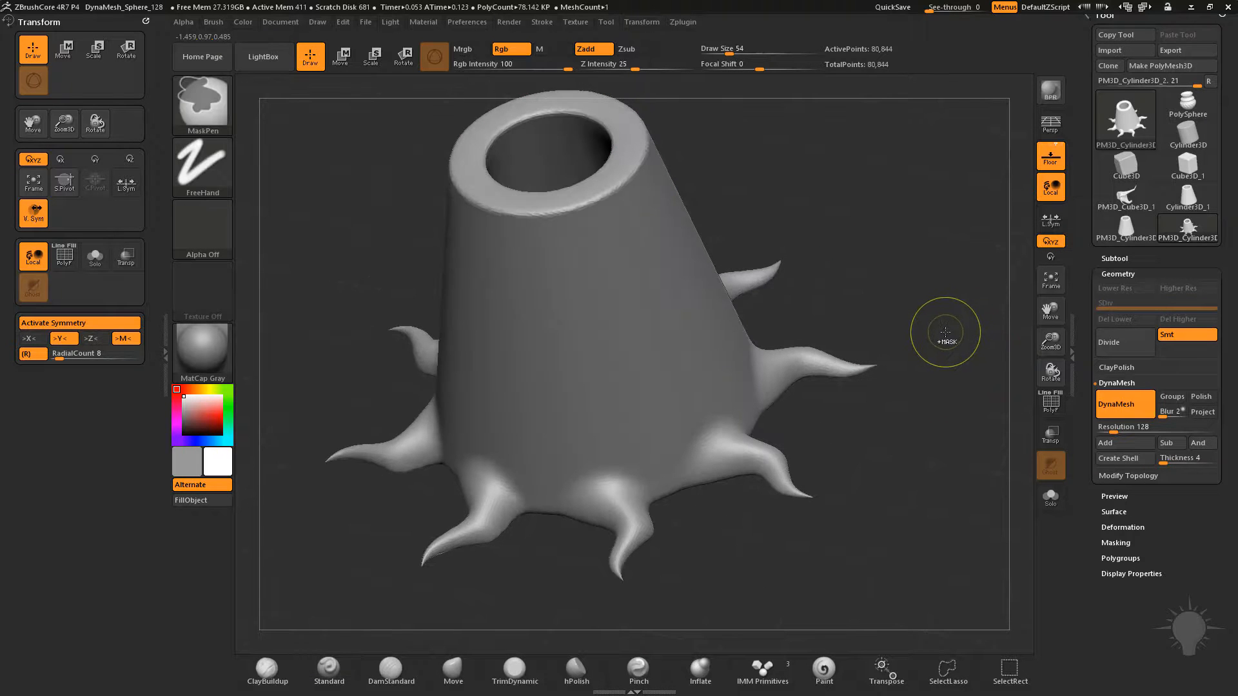
{"action": "key", "text": "ctrl+d"}
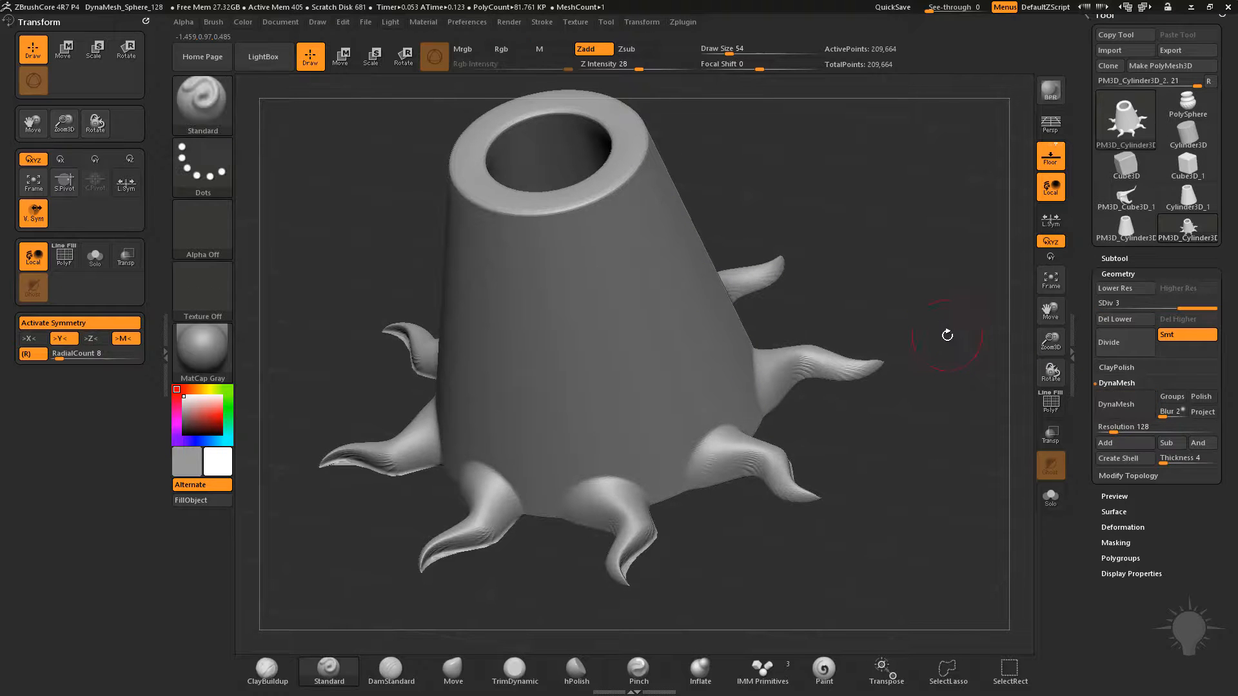
Try DynaMesh on the rooted cone at resolution 256 and at 128 to compare the detail, undoing both
{"action": "left_click", "coordinate": [1110, 430]}
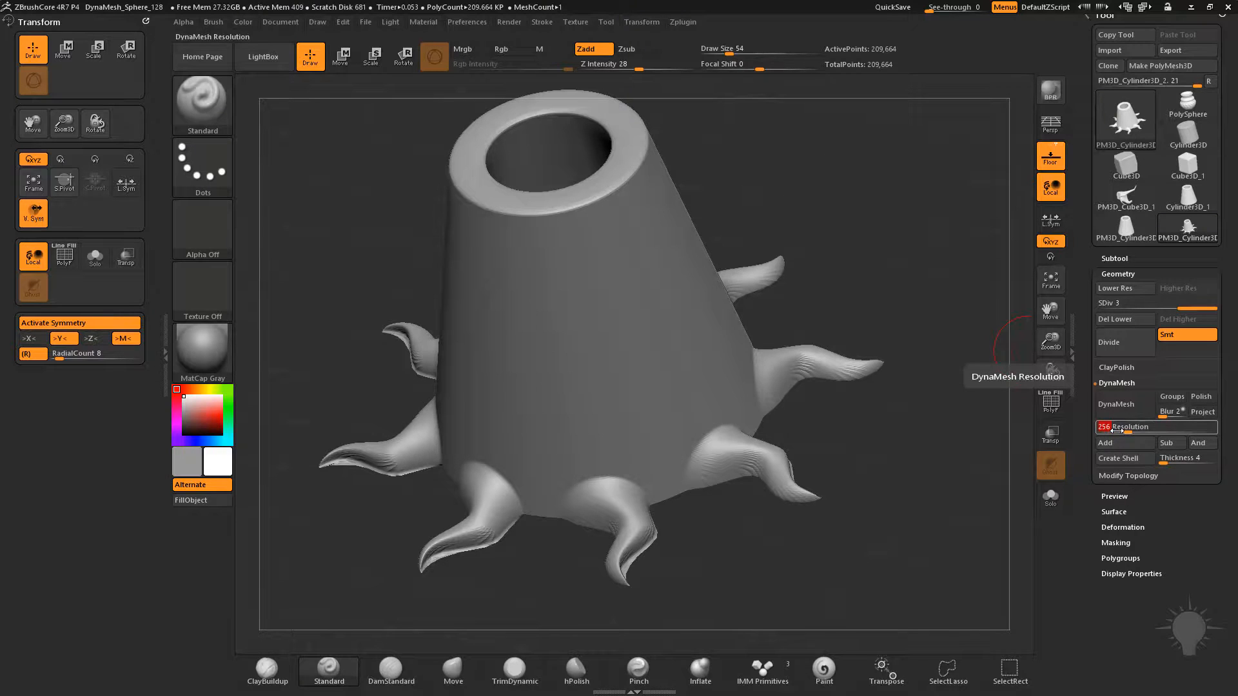
{"action": "left_click", "coordinate": [1125, 405]}
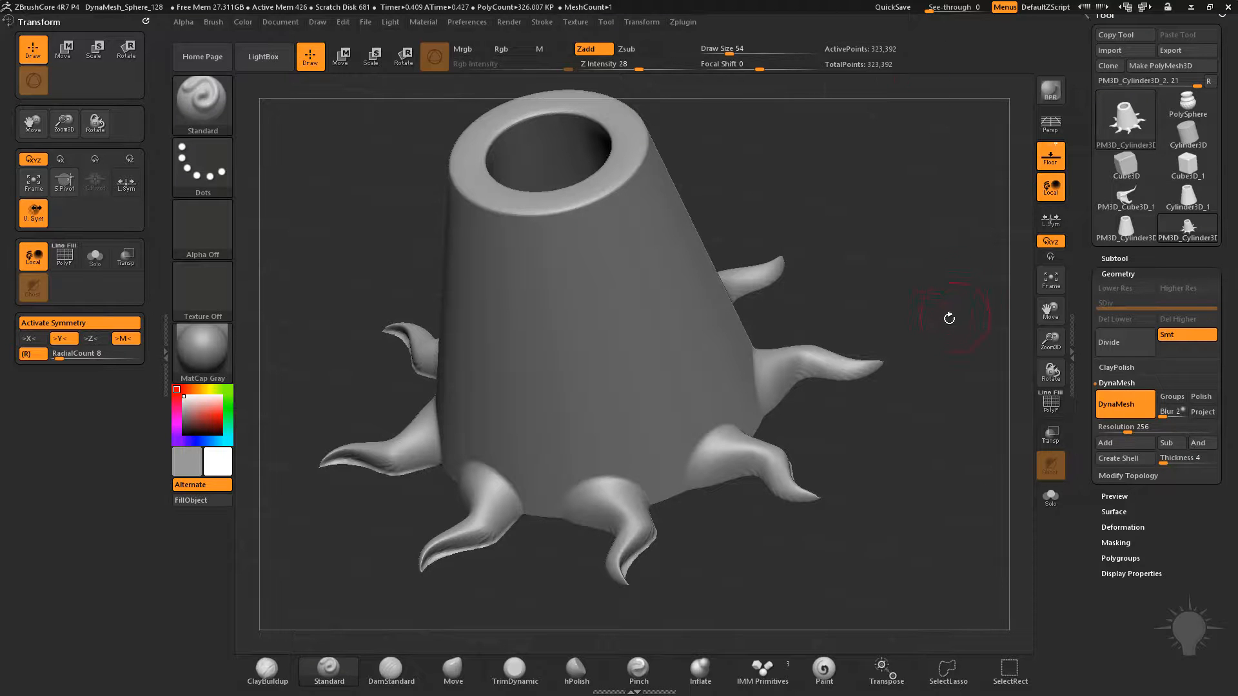
{"action": "key", "text": "ctrl+z"}
{"action": "left_click", "coordinate": [1124, 405]}
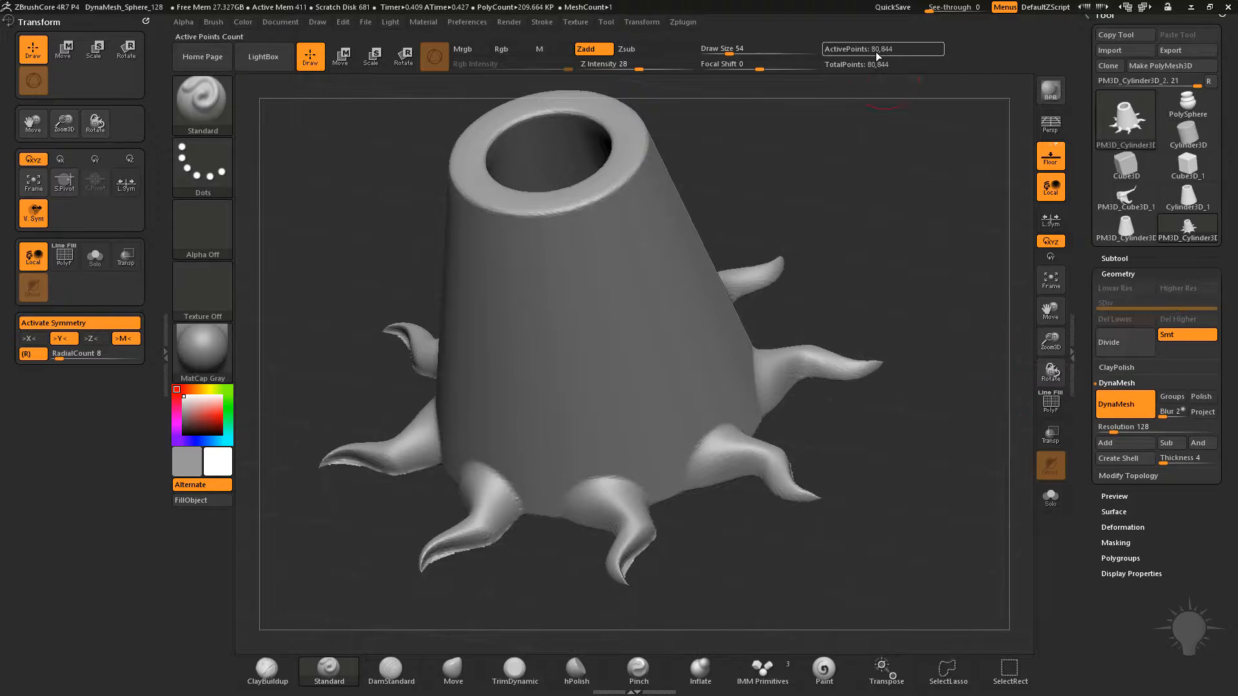
{"action": "key", "text": "ctrl+z"}
Remesh the rooted cone with DynaMesh at resolution 256 and inspect its wireframe up close
{"action": "left_click", "coordinate": [1110, 427]}
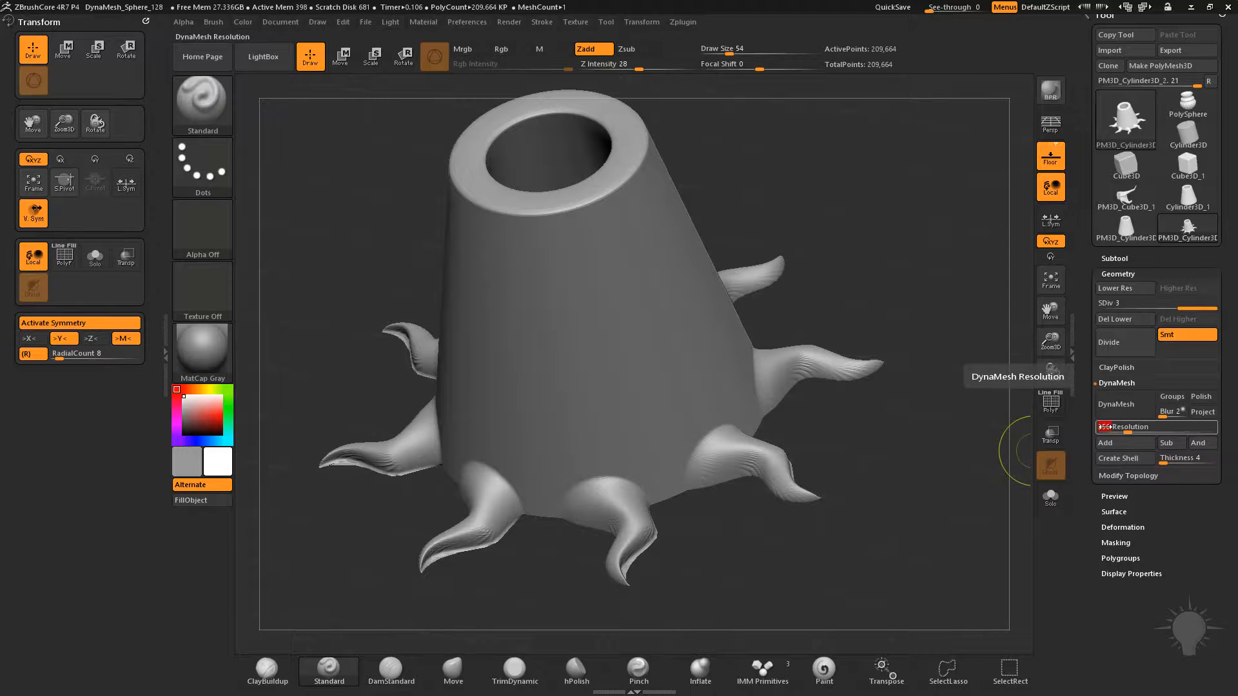
{"action": "left_click", "coordinate": [1114, 408]}
{"action": "left_click", "coordinate": [1046, 406]}
{"action": "left_click_drag", "start_coordinate": [866, 223], "coordinate": [953, 532], "text": "alt"}
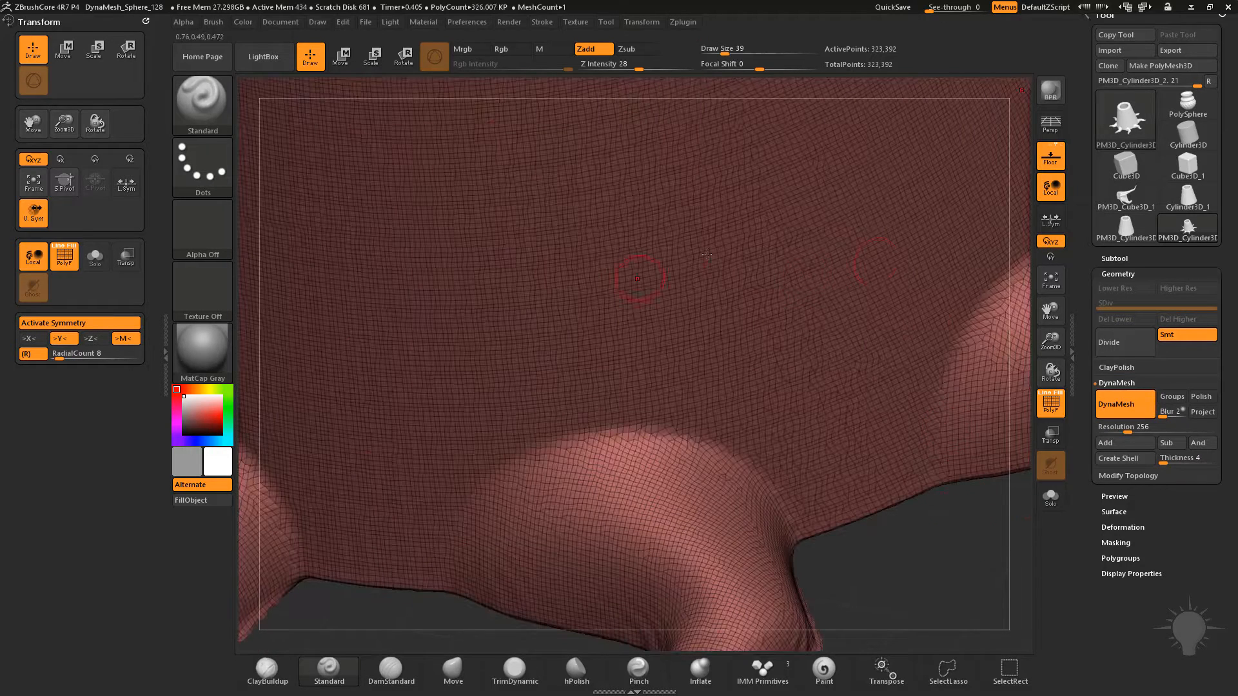
{"action": "left_click_drag", "start_coordinate": [925, 578], "coordinate": [884, 317], "text": "alt"}
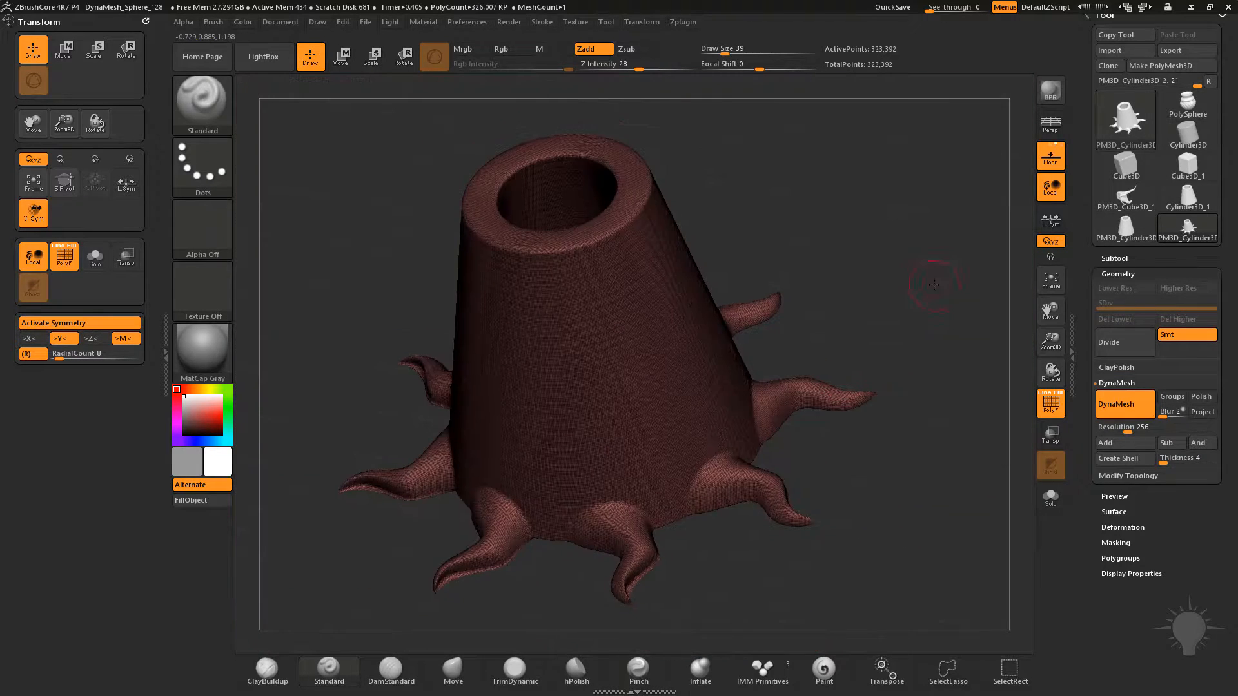
{"action": "left_click_drag", "start_coordinate": [926, 252], "coordinate": [844, 436]}
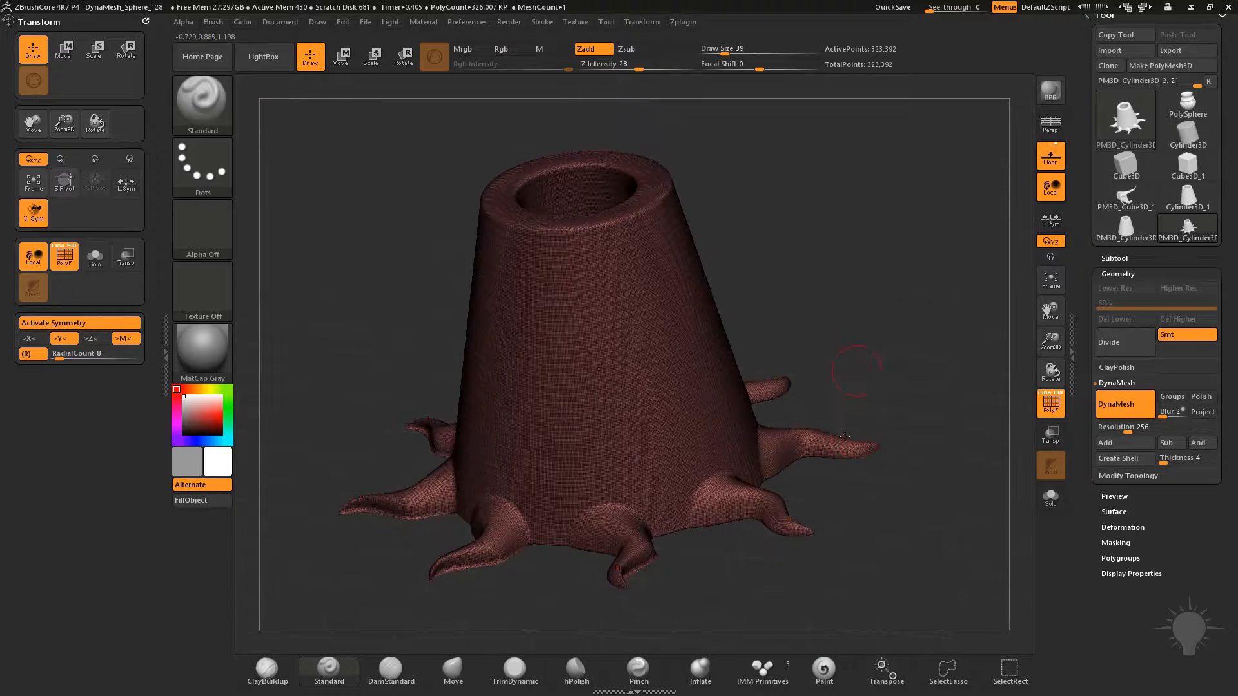
{"action": "left_click", "coordinate": [1051, 408]}
Try a fine Standard brush stroke down the cone's side at draw size 9, and undo it
{"action": "mouse_move", "coordinate": [614, 515]}
{"action": "left_mouse_down", "text": "shift"}
{"action": "mouse_move", "coordinate": [630, 541]}
{"action": "mouse_move", "coordinate": [624, 568]}
{"action": "mouse_move", "coordinate": [600, 522]}
{"action": "mouse_move", "coordinate": [608, 487]}
{"action": "left_mouse_up", "text": "shift"}
{"action": "key", "text": "s"}
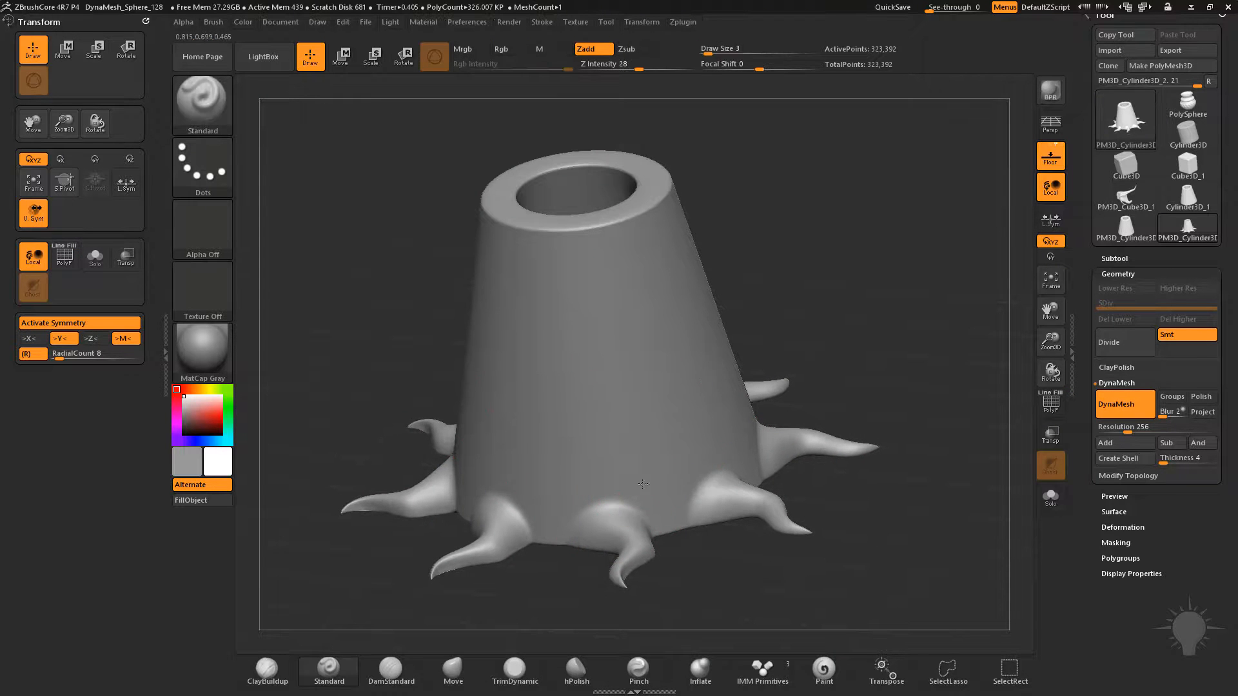
{"action": "key", "text": "s"}
{"action": "mouse_move", "coordinate": [607, 401]}
{"action": "left_mouse_down"}
{"action": "mouse_move", "coordinate": [637, 453]}
{"action": "mouse_move", "coordinate": [631, 467]}
{"action": "left_mouse_up"}
{"action": "key", "text": "ctrl+z"}
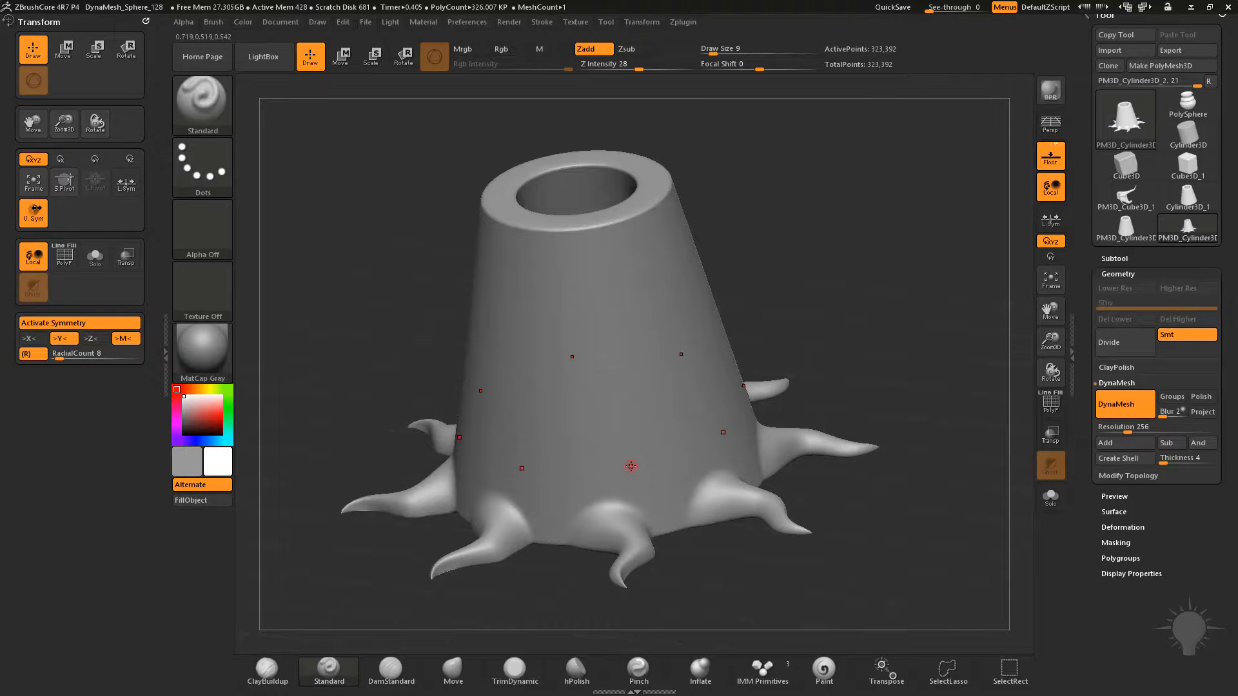
Lower the DynaMesh resolution to 88 and remesh the rooted cone
{"action": "left_click_drag", "start_coordinate": [797, 175], "coordinate": [806, 183]}
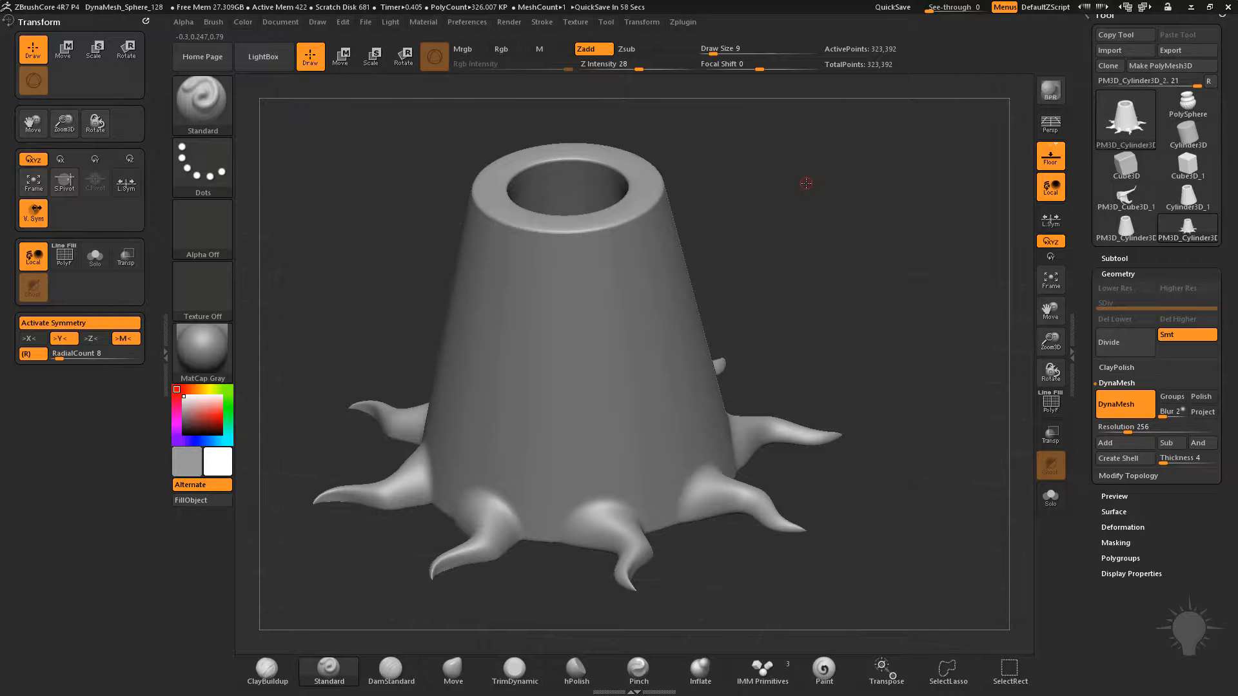
{"action": "left_click", "coordinate": [1111, 427]}
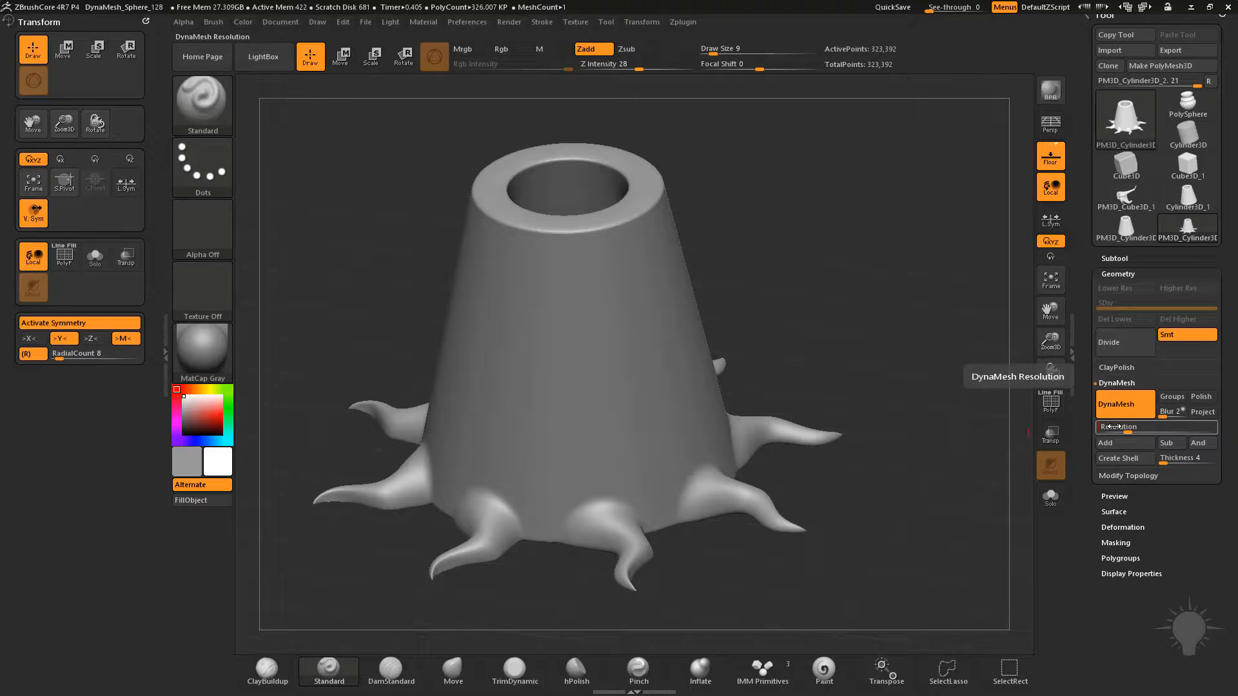
{"action": "type", "text": "88"}
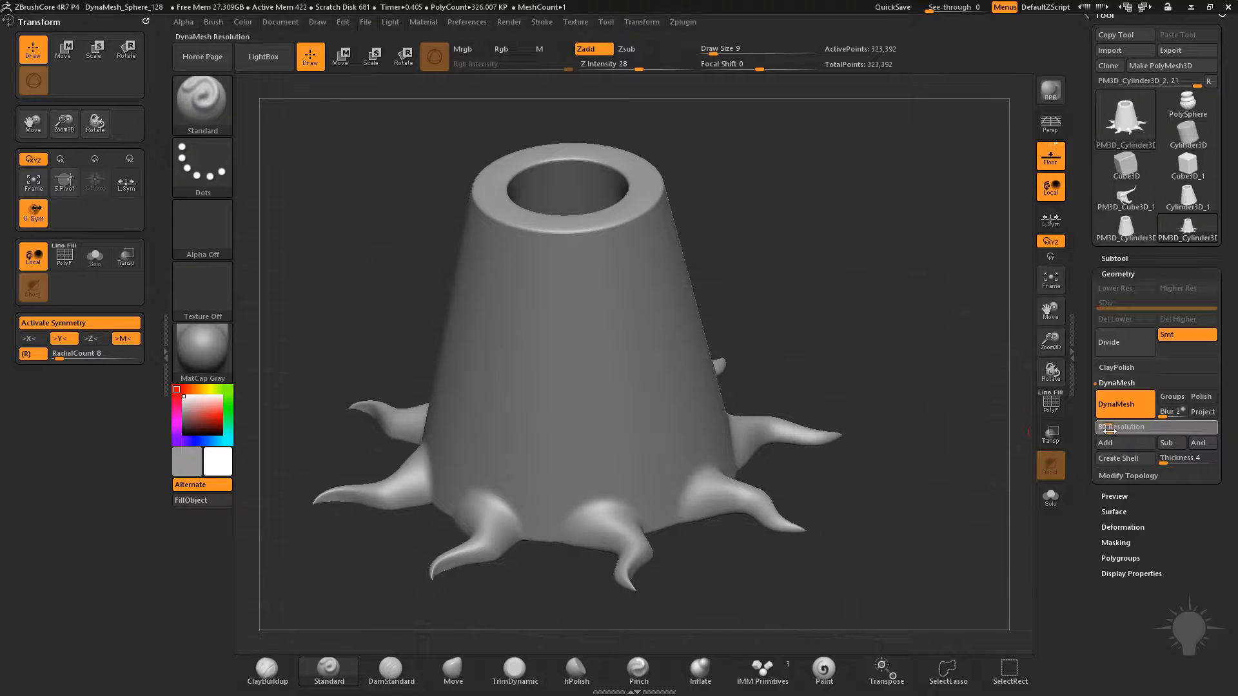
{"action": "left_click_drag", "start_coordinate": [857, 269], "coordinate": [911, 320], "text": "ctrl"}
{"action": "mouse_move", "coordinate": [891, 169]}
{"action": "left_mouse_down"}
{"action": "mouse_move", "coordinate": [934, 312]}
{"action": "mouse_move", "coordinate": [906, 249]}
{"action": "left_mouse_up"}
Enlarge the Standard brush to draw size 68 for working on the remeshed rooted cone
{"action": "key", "text": "bracketright"}
{"action": "key", "text": "bracketright"}
{"action": "key", "text": "bracketright"}
{"action": "key", "text": "bracketright"}
{"action": "key", "text": "bracketright"}
{"action": "left_click_drag", "start_coordinate": [696, 497], "coordinate": [677, 396]}
{"action": "key", "text": "s"}
{"action": "left_click_drag", "start_coordinate": [581, 277], "coordinate": [584, 272]}
{"action": "left_click_drag", "start_coordinate": [767, 205], "coordinate": [751, 165]}
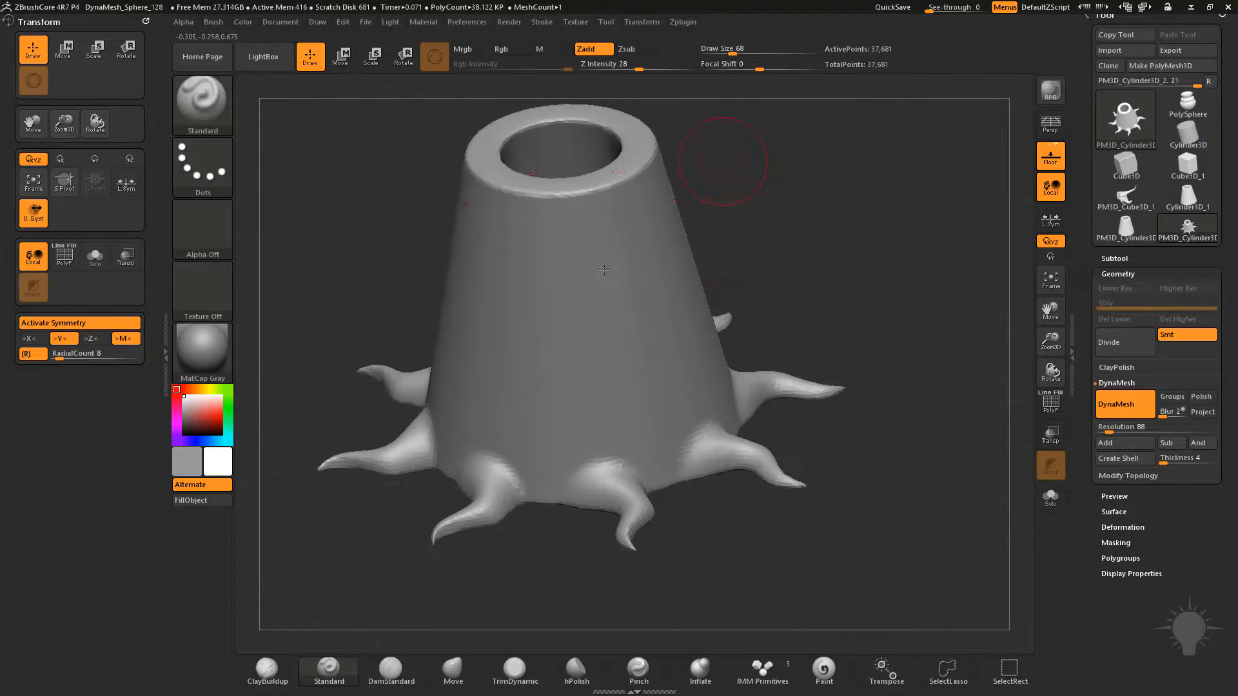
Turn on LazyMouse and sculpt flowing vertical folds from the cone's rim towards the roots with the Standard brush
{"action": "left_click", "coordinate": [542, 22]}
{"action": "left_click", "coordinate": [581, 234]}
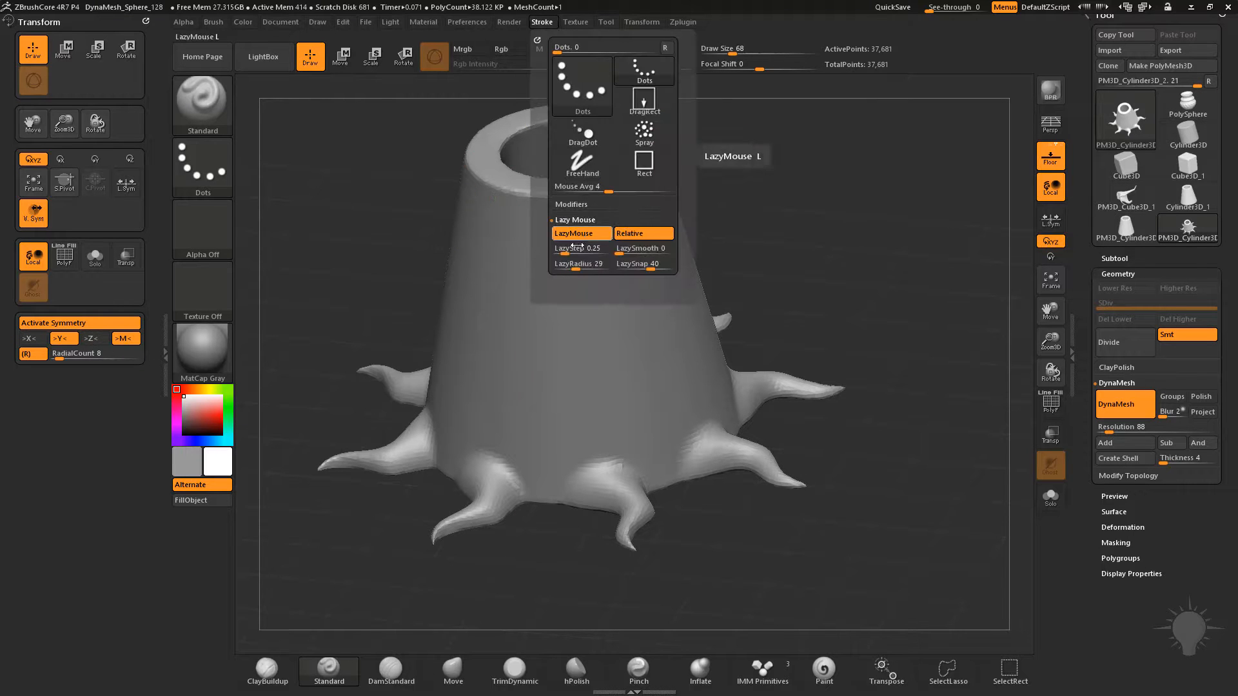
{"action": "left_click_drag", "start_coordinate": [760, 215], "coordinate": [627, 184]}
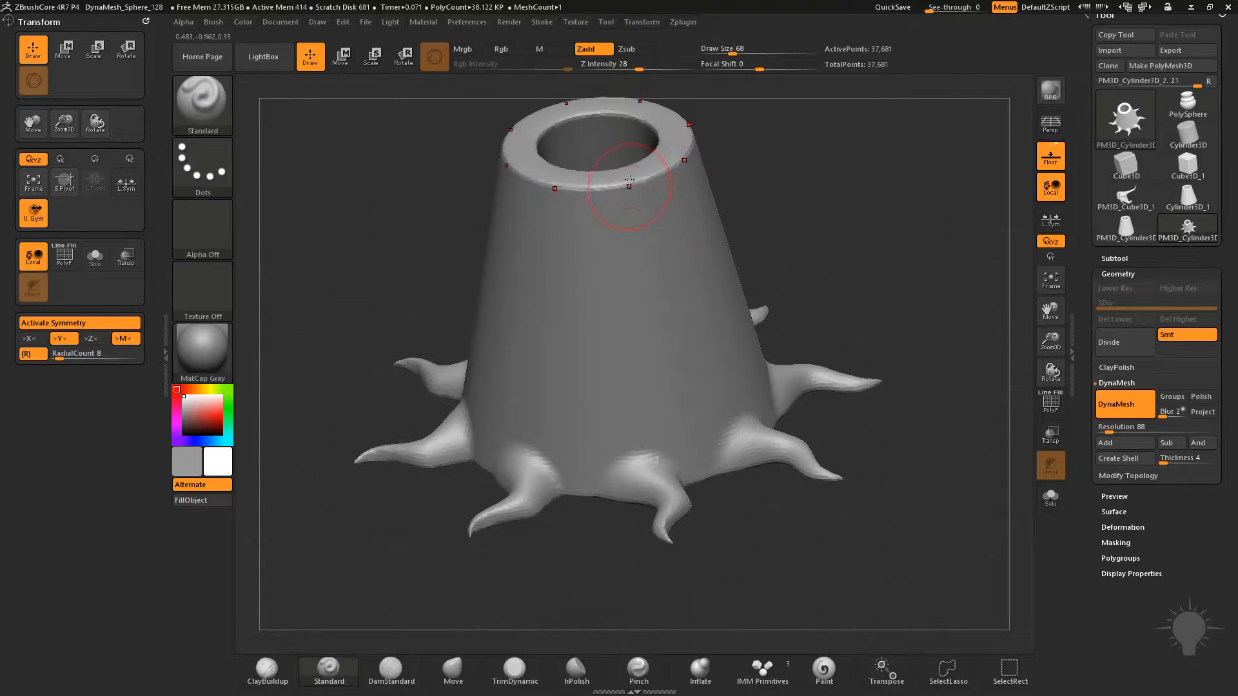
{"action": "mouse_move", "coordinate": [686, 305]}
{"action": "left_mouse_down"}
{"action": "mouse_move", "coordinate": [677, 353]}
{"action": "mouse_move", "coordinate": [633, 434]}
{"action": "mouse_move", "coordinate": [711, 222]}
{"action": "left_mouse_up"}
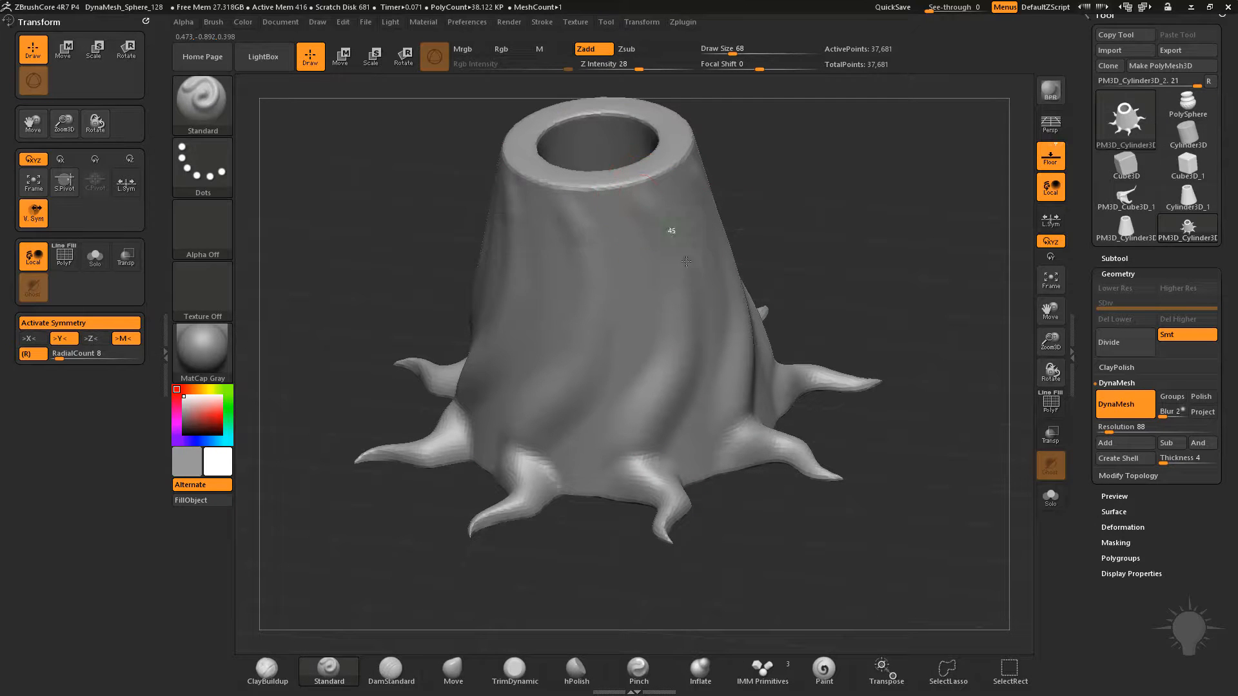
{"action": "mouse_move", "coordinate": [643, 201]}
{"action": "left_mouse_down"}
{"action": "mouse_move", "coordinate": [683, 271]}
{"action": "mouse_move", "coordinate": [671, 381]}
{"action": "mouse_move", "coordinate": [622, 456]}
{"action": "mouse_move", "coordinate": [632, 477]}
{"action": "left_mouse_up"}
Sculpt another fold down the trunk with the Standard brush at draw size 71 and smooth it near the roots
{"action": "left_click_drag", "start_coordinate": [855, 273], "coordinate": [893, 276]}
{"action": "key", "text": "s"}
{"action": "left_click", "coordinate": [677, 312]}
{"action": "mouse_move", "coordinate": [674, 257]}
{"action": "left_mouse_down"}
{"action": "mouse_move", "coordinate": [686, 288]}
{"action": "mouse_move", "coordinate": [650, 487]}
{"action": "left_mouse_up"}
{"action": "mouse_move", "coordinate": [885, 322]}
{"action": "left_mouse_down"}
{"action": "mouse_move", "coordinate": [910, 305]}
{"action": "mouse_move", "coordinate": [909, 325]}
{"action": "left_mouse_up"}
{"action": "left_click_drag", "start_coordinate": [656, 445], "coordinate": [676, 374], "text": "shift"}
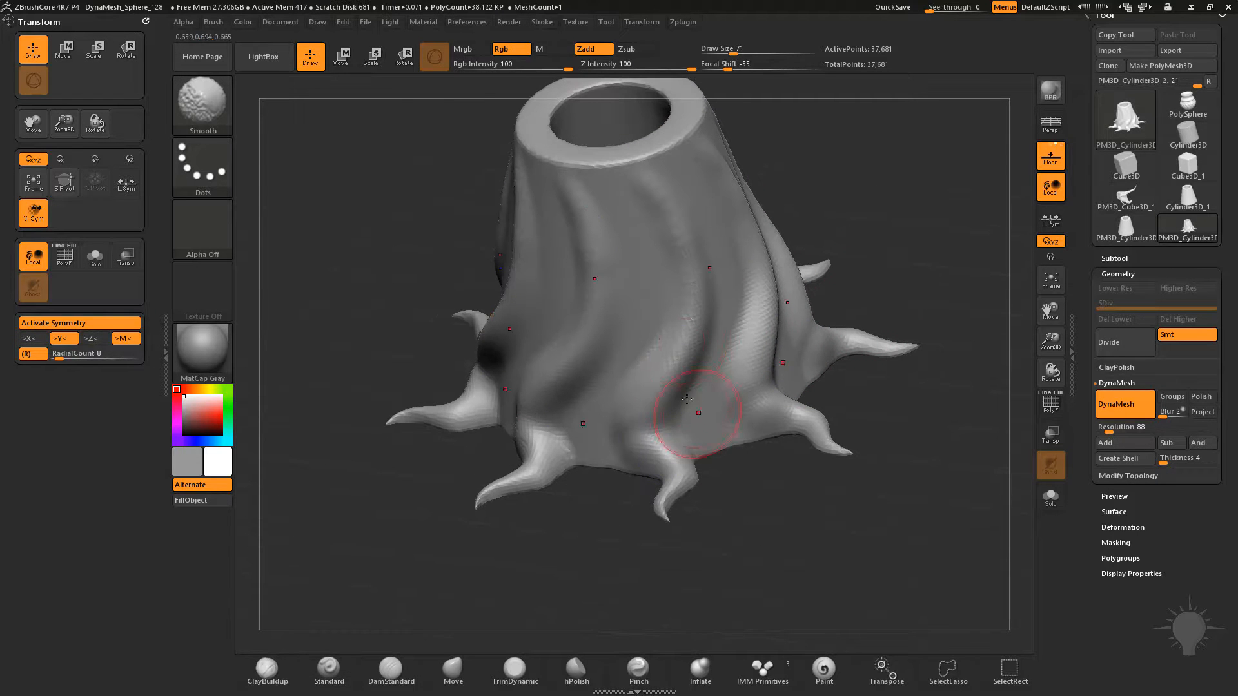
Build up the bases of the roots where they meet the trunk with the Clay brush at draw size 71
{"action": "key", "text": "b"}
{"action": "key", "text": "c"}
{"action": "key", "text": "l"}
{"action": "left_click_drag", "start_coordinate": [635, 440], "coordinate": [630, 463]}
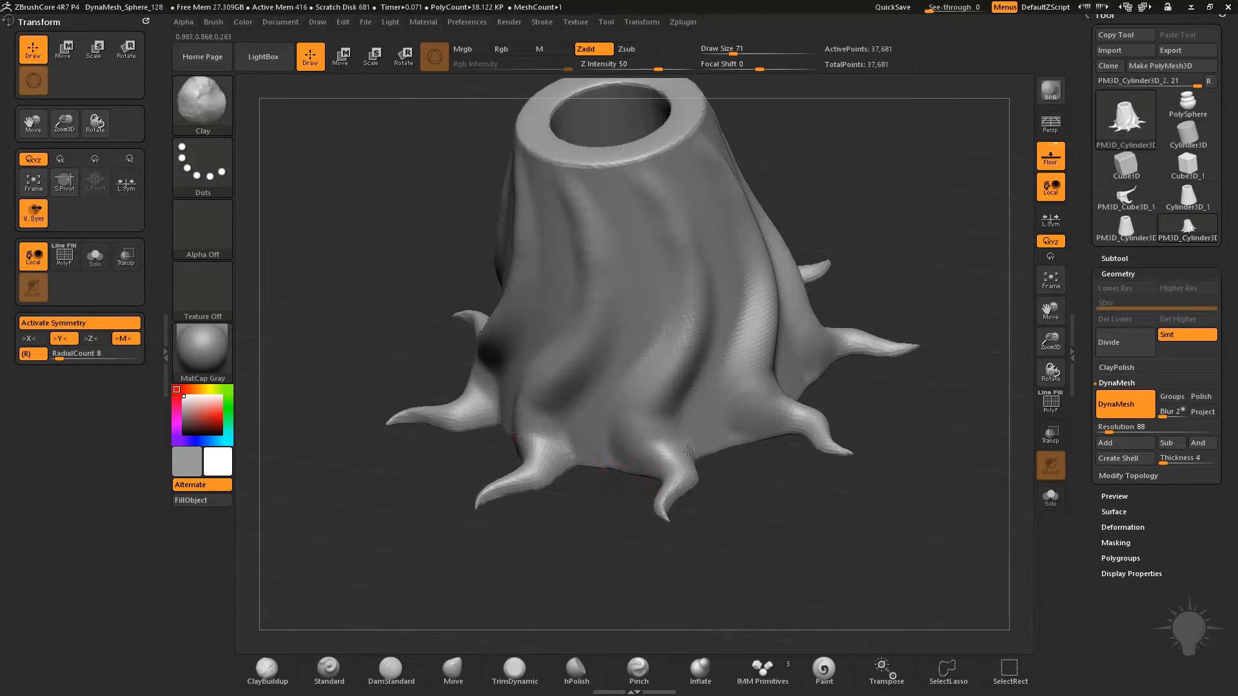
{"action": "left_click_drag", "start_coordinate": [936, 351], "coordinate": [900, 325]}
{"action": "mouse_move", "coordinate": [616, 457]}
{"action": "left_mouse_down"}
{"action": "mouse_move", "coordinate": [678, 455]}
{"action": "mouse_move", "coordinate": [622, 434]}
{"action": "mouse_move", "coordinate": [635, 412]}
{"action": "left_mouse_up"}
Deepen the trunk's folds with a long Standard brush stroke from the rim down to the root bases
{"action": "left_click_drag", "start_coordinate": [879, 228], "coordinate": [840, 229]}
{"action": "key", "text": "b"}
{"action": "key", "text": "s"}
{"action": "key", "text": "t"}
{"action": "mouse_move", "coordinate": [643, 190]}
{"action": "left_mouse_down", "text": "alt"}
{"action": "mouse_move", "coordinate": [679, 306]}
{"action": "mouse_move", "coordinate": [679, 495]}
{"action": "left_mouse_up", "text": "alt"}
{"action": "mouse_move", "coordinate": [919, 391]}
{"action": "left_mouse_down"}
{"action": "mouse_move", "coordinate": [935, 456]}
{"action": "mouse_move", "coordinate": [567, 641]}
{"action": "left_mouse_up"}
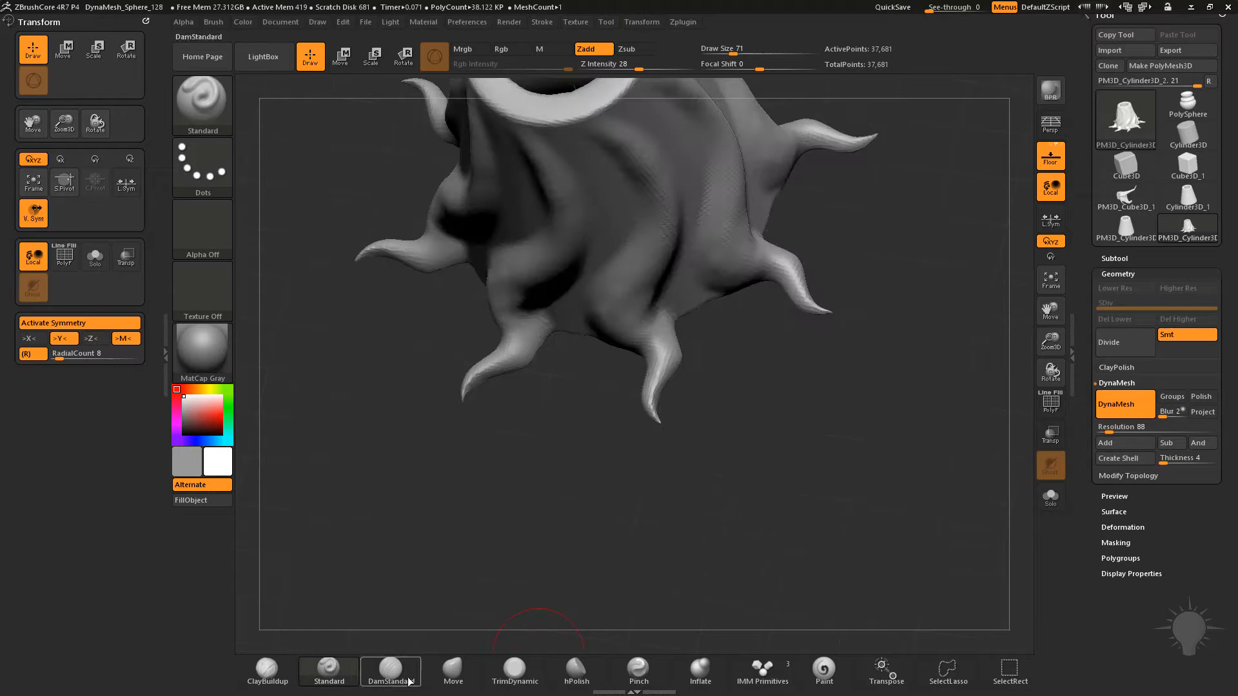
Pull the root tips outward into longer tentacles with the Move brush at draw size 71
{"action": "left_click", "coordinate": [454, 671]}
{"action": "mouse_move", "coordinate": [791, 423]}
{"action": "left_mouse_down"}
{"action": "mouse_move", "coordinate": [810, 446]}
{"action": "mouse_move", "coordinate": [800, 514]}
{"action": "left_mouse_up"}
{"action": "left_click_drag", "start_coordinate": [650, 359], "coordinate": [760, 443]}
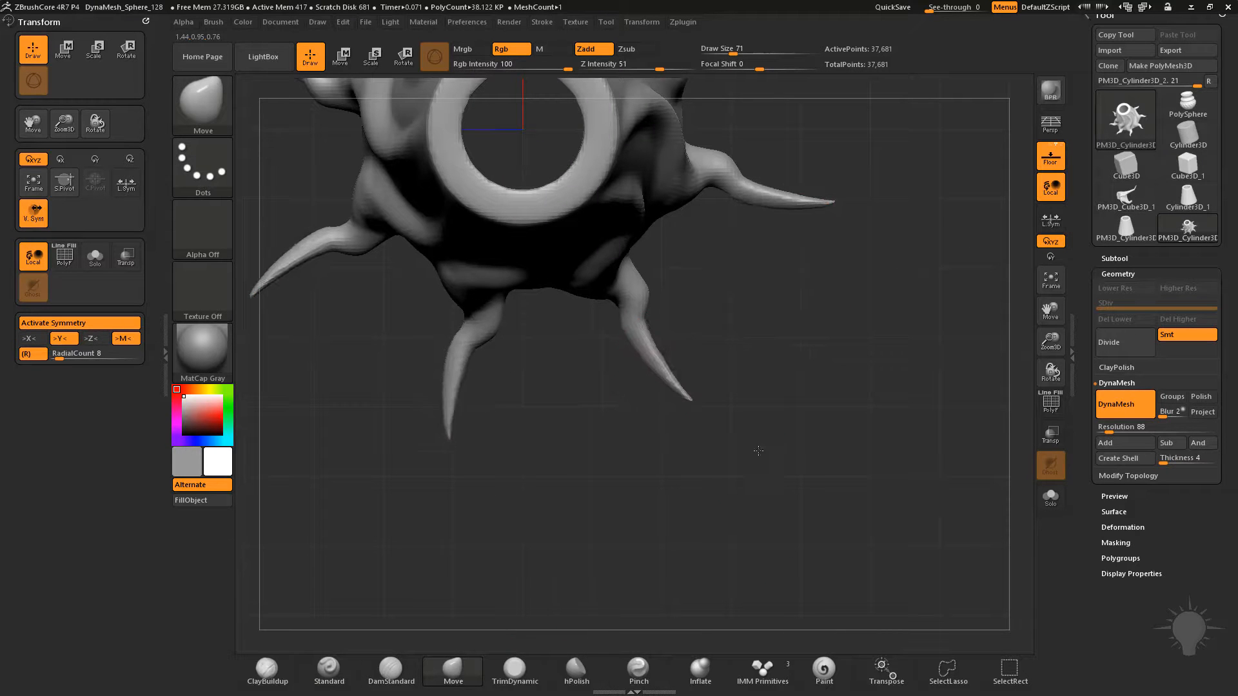
{"action": "left_click_drag", "start_coordinate": [696, 386], "coordinate": [735, 431]}
{"action": "mouse_move", "coordinate": [662, 351]}
{"action": "left_mouse_down"}
{"action": "mouse_move", "coordinate": [636, 353]}
{"action": "mouse_move", "coordinate": [667, 392]}
{"action": "mouse_move", "coordinate": [759, 432]}
{"action": "mouse_move", "coordinate": [791, 426]}
{"action": "left_mouse_up"}
Remesh the stretched tentacles with DynaMesh at resolution 88 and refine their curve with the Move brush
{"action": "left_click_drag", "start_coordinate": [873, 323], "coordinate": [946, 484], "text": "ctrl"}
{"action": "left_click_drag", "start_coordinate": [855, 381], "coordinate": [788, 302]}
{"action": "left_click_drag", "start_coordinate": [702, 417], "coordinate": [682, 351], "text": "shift"}
{"action": "left_click_drag", "start_coordinate": [923, 409], "coordinate": [797, 427]}
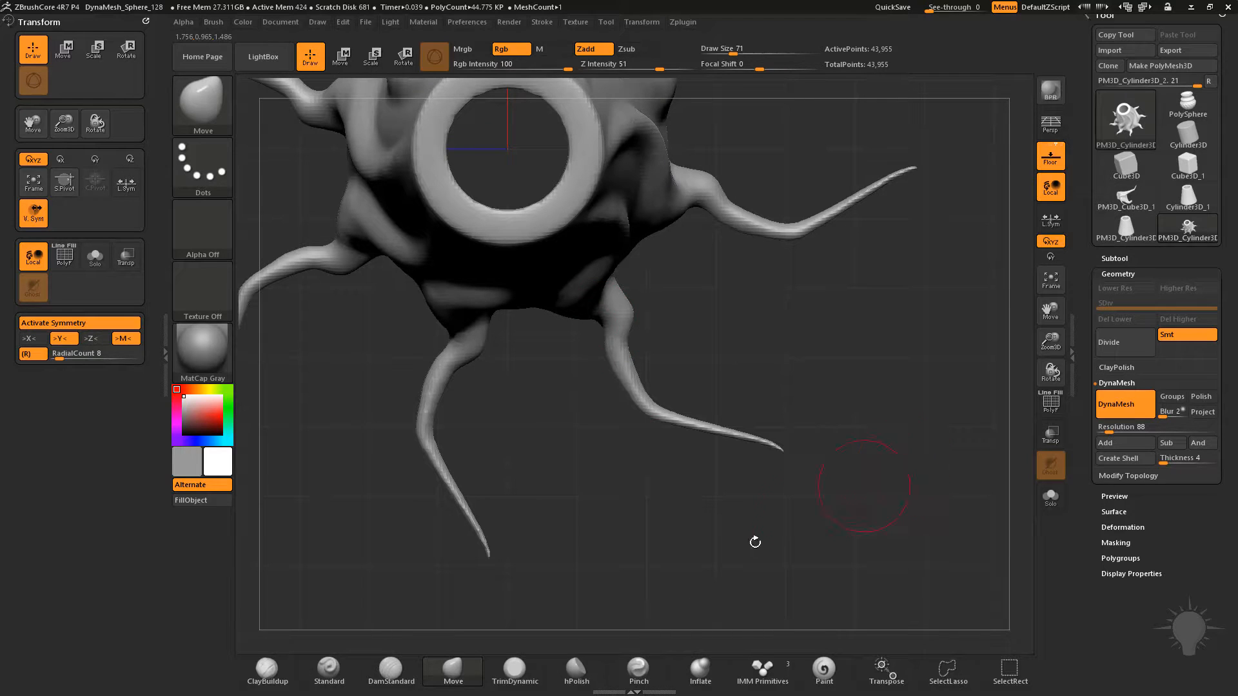
Thicken the thin tentacles along their length with the Inflate brush at draw size 154 and intensity 10
{"action": "left_click", "coordinate": [702, 679]}
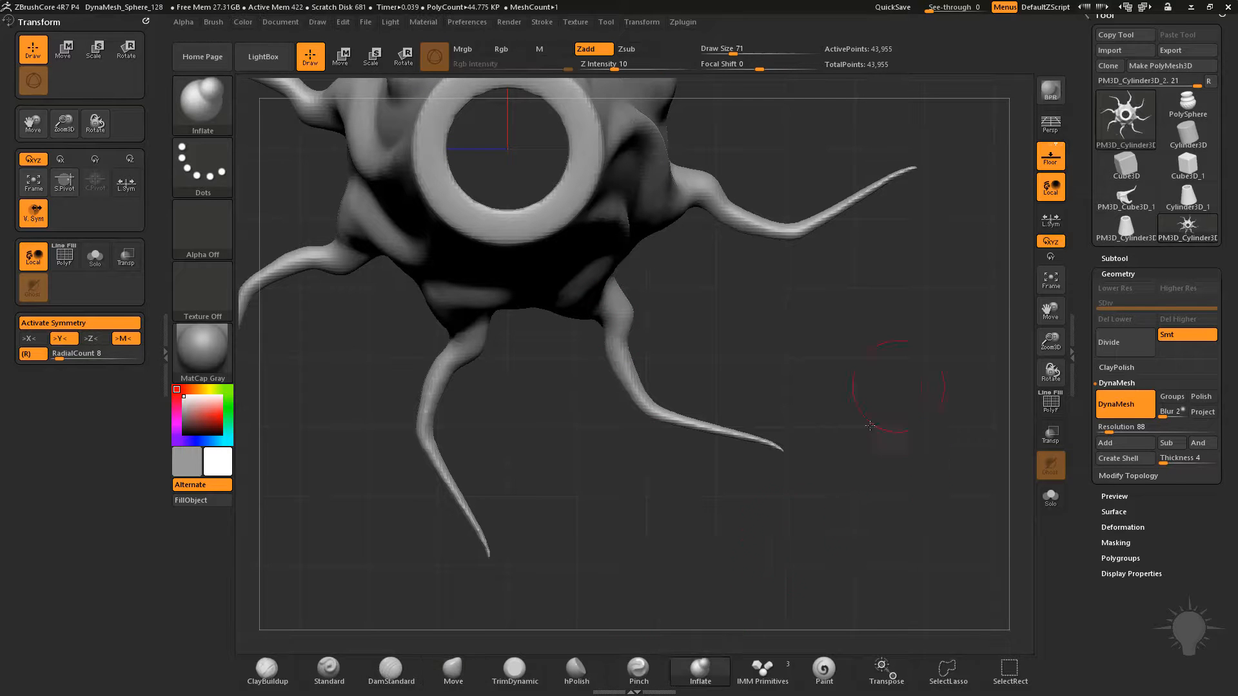
{"action": "left_click_drag", "start_coordinate": [880, 395], "coordinate": [863, 431], "text": "alt"}
{"action": "key", "text": "s"}
{"action": "left_click_drag", "start_coordinate": [604, 416], "coordinate": [700, 466]}
{"action": "mouse_move", "coordinate": [596, 361]}
{"action": "left_mouse_down"}
{"action": "mouse_move", "coordinate": [637, 445]}
{"action": "mouse_move", "coordinate": [723, 474]}
{"action": "mouse_move", "coordinate": [710, 465]}
{"action": "left_mouse_up"}
{"action": "left_click_drag", "start_coordinate": [904, 369], "coordinate": [815, 479], "text": "ctrl"}
{"action": "left_click_drag", "start_coordinate": [587, 360], "coordinate": [748, 493]}
{"action": "left_click_drag", "start_coordinate": [873, 467], "coordinate": [842, 411]}
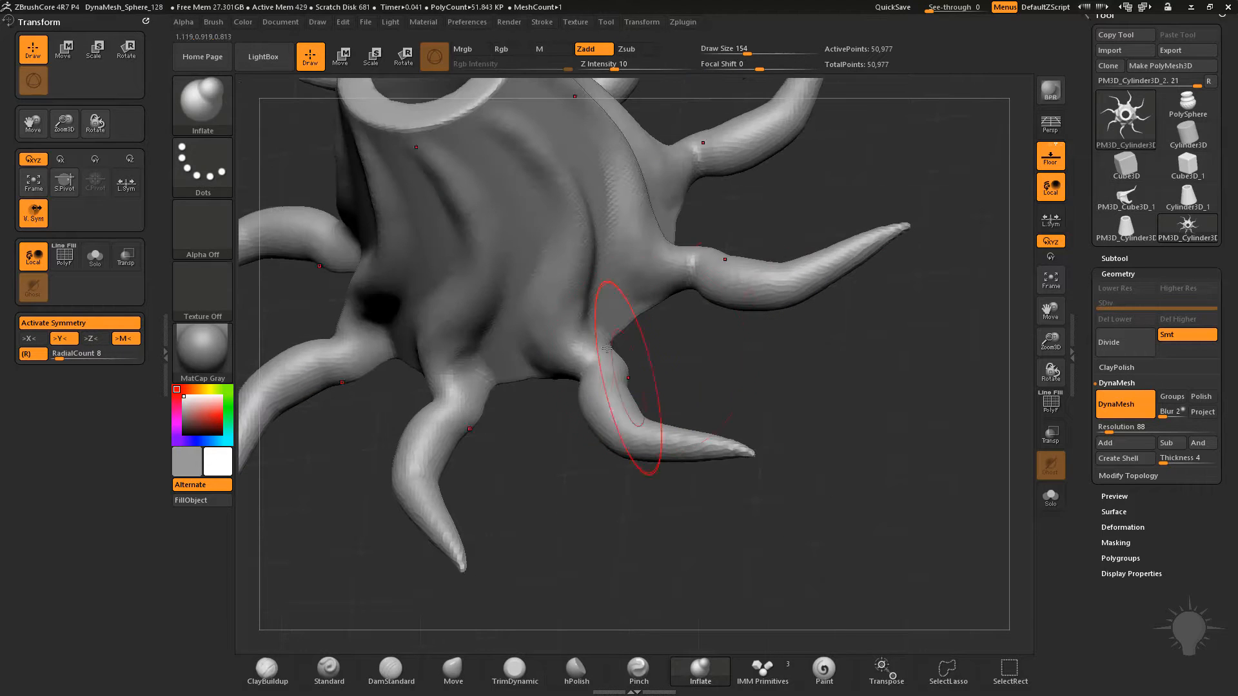
Remesh the thickened tentacles with DynaMesh at resolution 88
{"action": "left_click_drag", "start_coordinate": [838, 362], "coordinate": [934, 500], "text": "ctrl"}
{"action": "left_click_drag", "start_coordinate": [845, 340], "coordinate": [949, 517], "text": "ctrl"}
{"action": "left_click_drag", "start_coordinate": [758, 411], "coordinate": [770, 462], "text": "alt"}
Switch to the Standard brush at draw size 20, set the DynaMesh blur to 0 and remesh the model
{"action": "key", "text": "2"}
{"action": "key", "text": "s"}
{"action": "left_click_drag", "start_coordinate": [626, 422], "coordinate": [619, 423]}
{"action": "key", "text": "s"}
{"action": "left_click", "coordinate": [851, 455]}
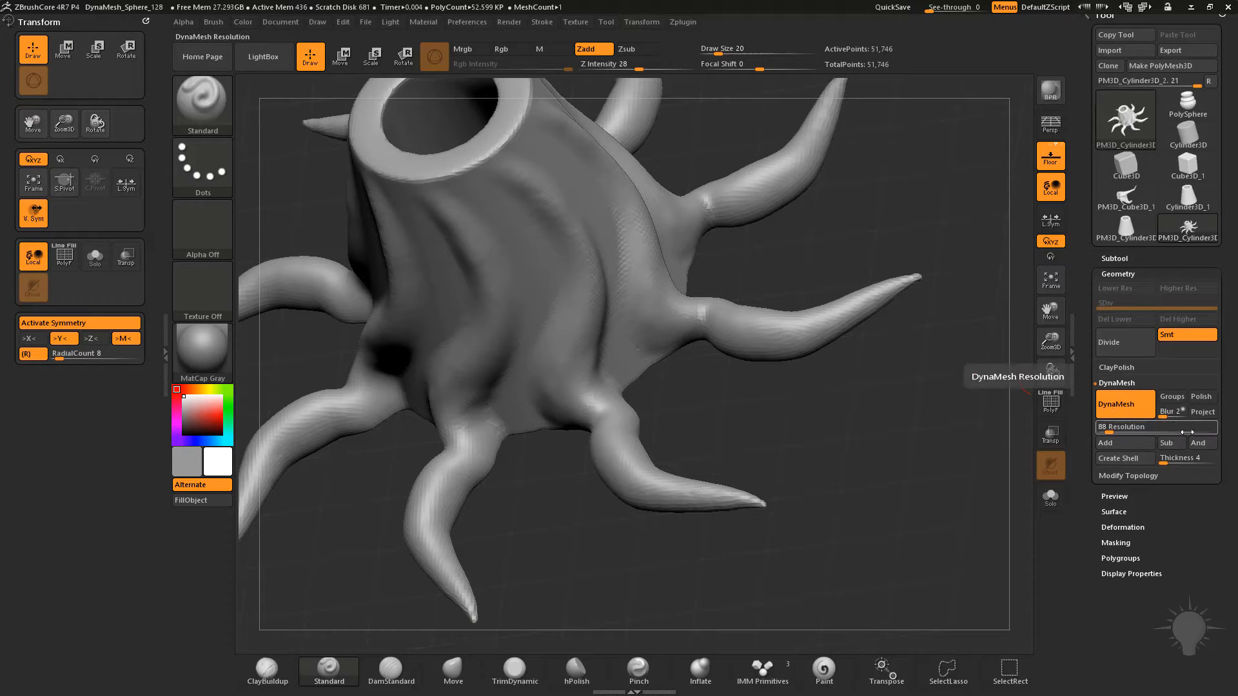
{"action": "left_click_drag", "start_coordinate": [1164, 418], "coordinate": [1157, 416]}
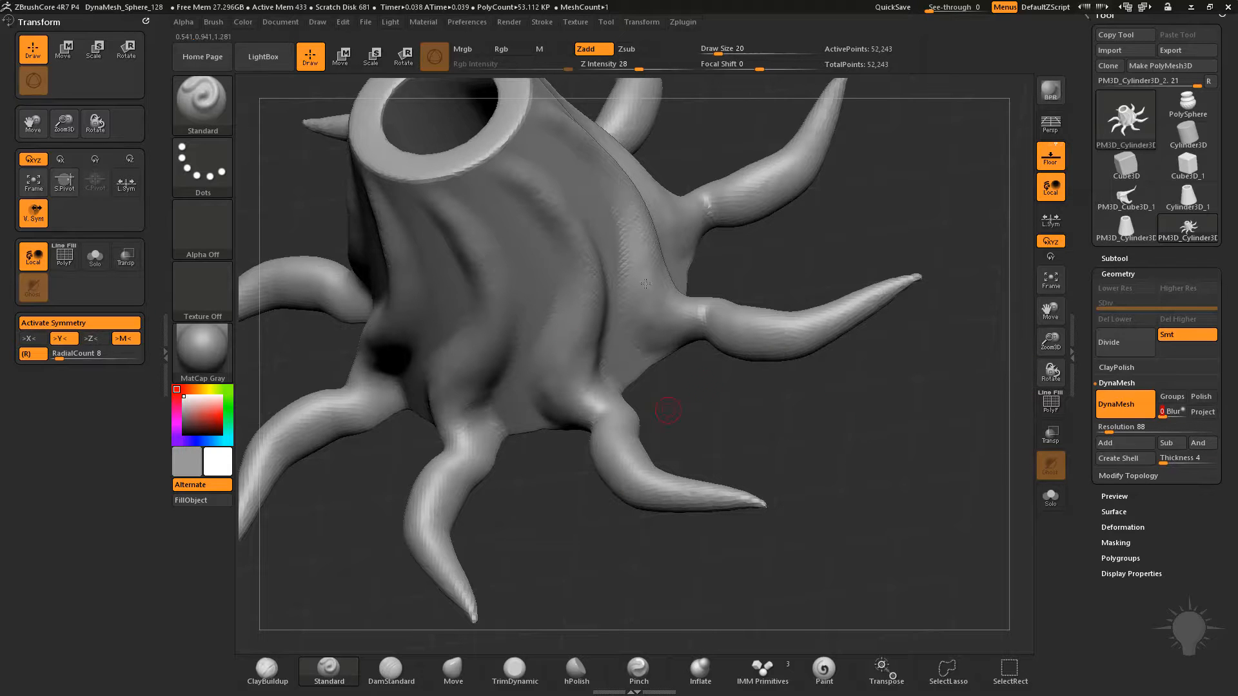
{"action": "left_click_drag", "start_coordinate": [849, 419], "coordinate": [911, 484]}
Sculpt another long fold down the trunk to the tentacle base with the Standard brush at draw size 65
{"action": "mouse_move", "coordinate": [924, 442]}
{"action": "left_mouse_down", "text": "alt"}
{"action": "mouse_move", "coordinate": [928, 461]}
{"action": "mouse_move", "coordinate": [956, 398]}
{"action": "mouse_move", "coordinate": [931, 343]}
{"action": "mouse_move", "coordinate": [829, 343]}
{"action": "left_mouse_up", "text": "alt"}
{"action": "key", "text": "s"}
{"action": "left_click_drag", "start_coordinate": [632, 320], "coordinate": [633, 321]}
{"action": "mouse_move", "coordinate": [635, 253]}
{"action": "left_mouse_down"}
{"action": "mouse_move", "coordinate": [661, 351]}
{"action": "mouse_move", "coordinate": [645, 474]}
{"action": "mouse_move", "coordinate": [620, 514]}
{"action": "left_mouse_up"}
{"action": "mouse_move", "coordinate": [937, 249]}
{"action": "left_mouse_down", "text": "alt"}
{"action": "mouse_move", "coordinate": [925, 202]}
{"action": "mouse_move", "coordinate": [590, 439]}
{"action": "left_mouse_up", "text": "alt"}
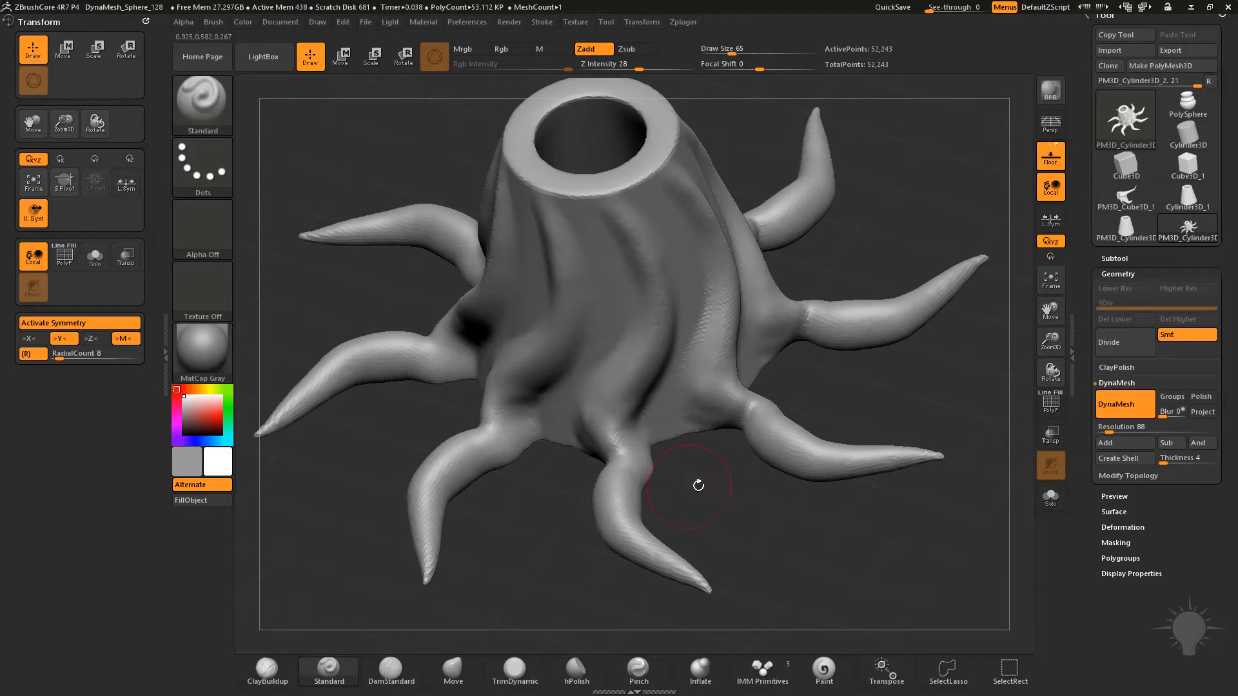
Build up the junction between trunk and tentacles with the Clay brush at draw size 65, and smooth the trunk's folds
{"action": "left_click_drag", "start_coordinate": [702, 486], "coordinate": [724, 507]}
{"action": "key", "text": "b"}
{"action": "key", "text": "c"}
{"action": "key", "text": "l"}
{"action": "left_click_drag", "start_coordinate": [606, 423], "coordinate": [643, 451]}
{"action": "key", "text": "shift"}
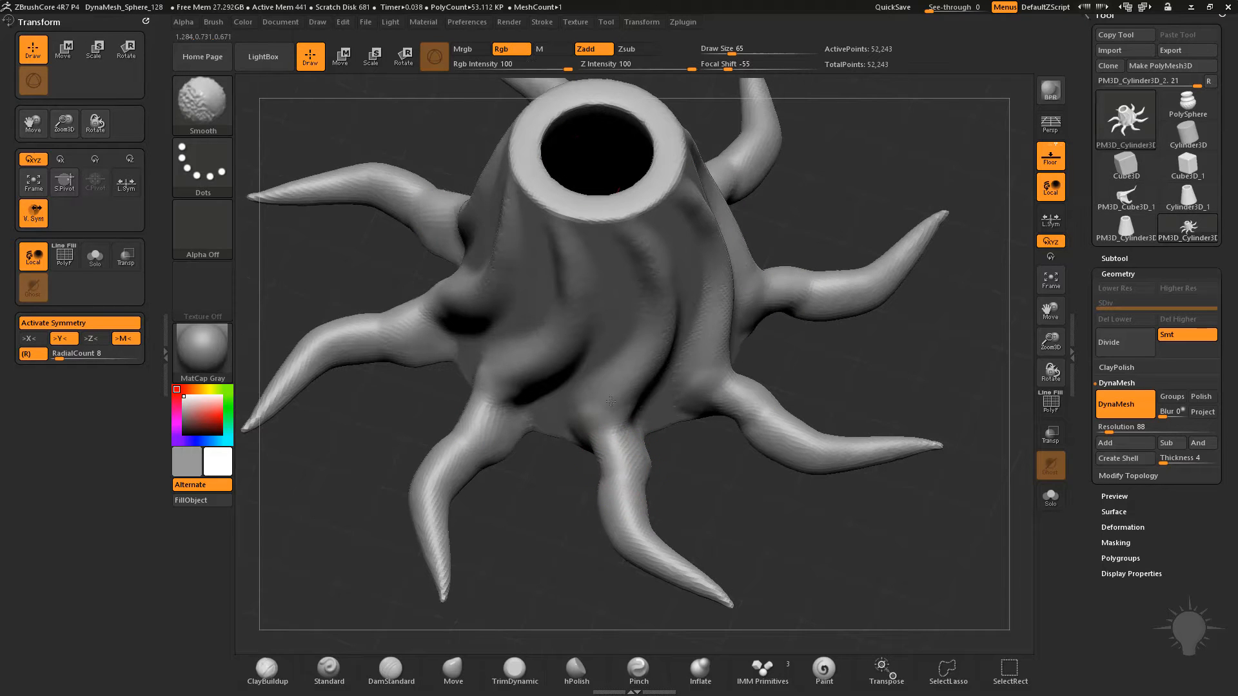
{"action": "left_click_drag", "start_coordinate": [639, 303], "coordinate": [643, 322], "text": "shift"}
{"action": "mouse_move", "coordinate": [723, 504]}
{"action": "left_mouse_down", "text": "alt"}
{"action": "mouse_move", "coordinate": [696, 457]}
{"action": "mouse_move", "coordinate": [699, 494]}
{"action": "left_mouse_up", "text": "alt"}
Reduce the draw size to 37 and select the Clay brush for detailing the tentacles up close
{"action": "key", "text": "b"}
{"action": "key", "text": "s"}
{"action": "key", "text": "t"}
{"action": "key", "text": "s"}
{"action": "left_click_drag", "start_coordinate": [611, 424], "coordinate": [604, 425]}
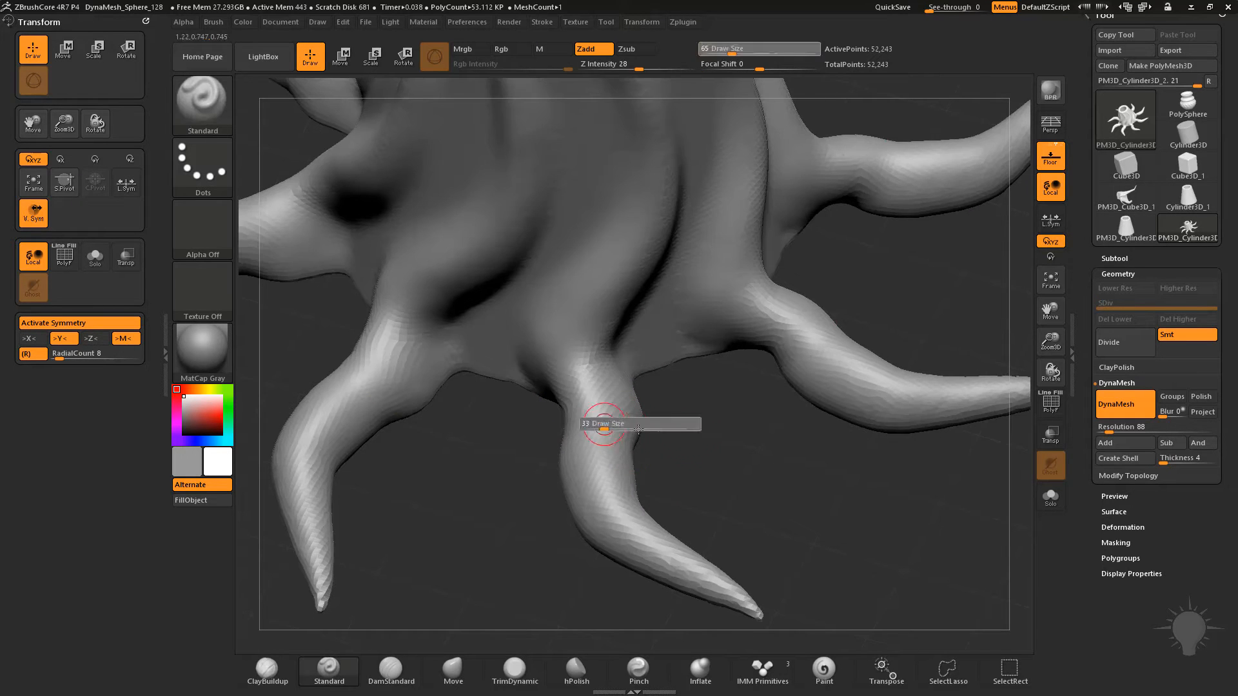
{"action": "left_click_drag", "start_coordinate": [709, 435], "coordinate": [714, 457]}
{"action": "key", "text": "b"}
{"action": "key", "text": "c"}
{"action": "key", "text": "l"}
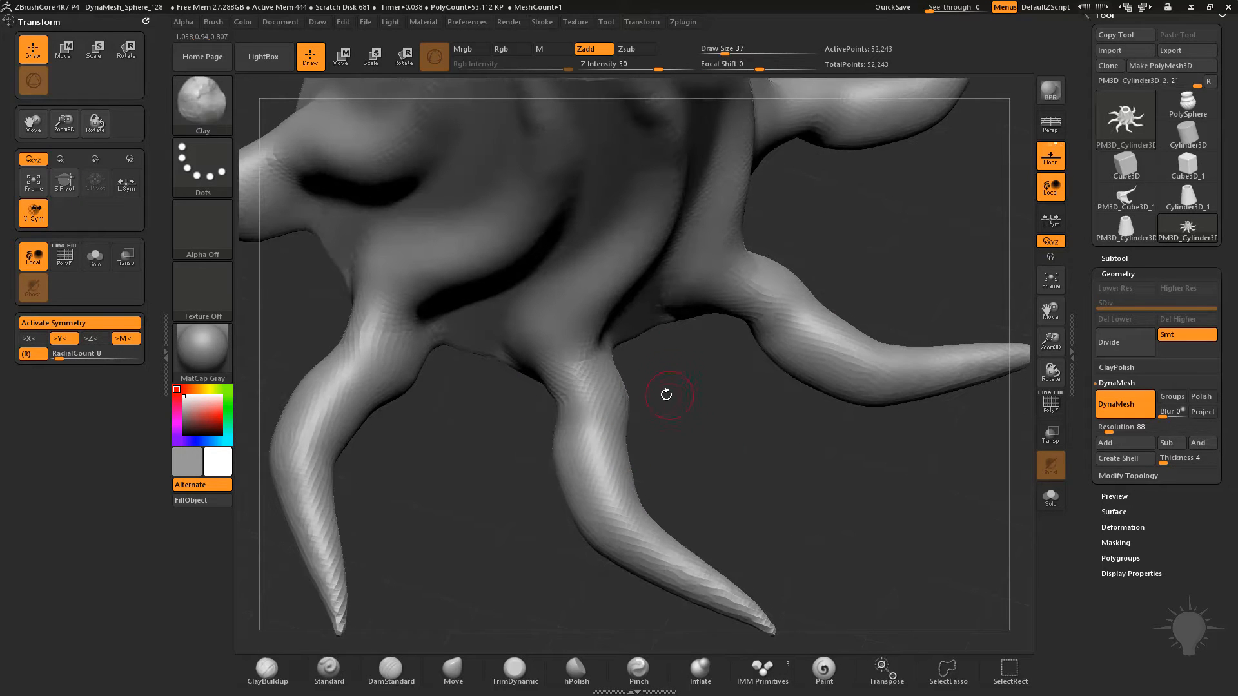
Try Clay dabs on top of the tentacles near their bases, and undo them
{"action": "left_click", "coordinate": [591, 382]}
{"action": "left_click", "coordinate": [598, 425]}
{"action": "mouse_move", "coordinate": [724, 448]}
{"action": "left_mouse_down"}
{"action": "mouse_move", "coordinate": [724, 486]}
{"action": "mouse_move", "coordinate": [685, 465]}
{"action": "mouse_move", "coordinate": [719, 477]}
{"action": "left_mouse_up"}
{"action": "key", "text": "ctrl+z"}
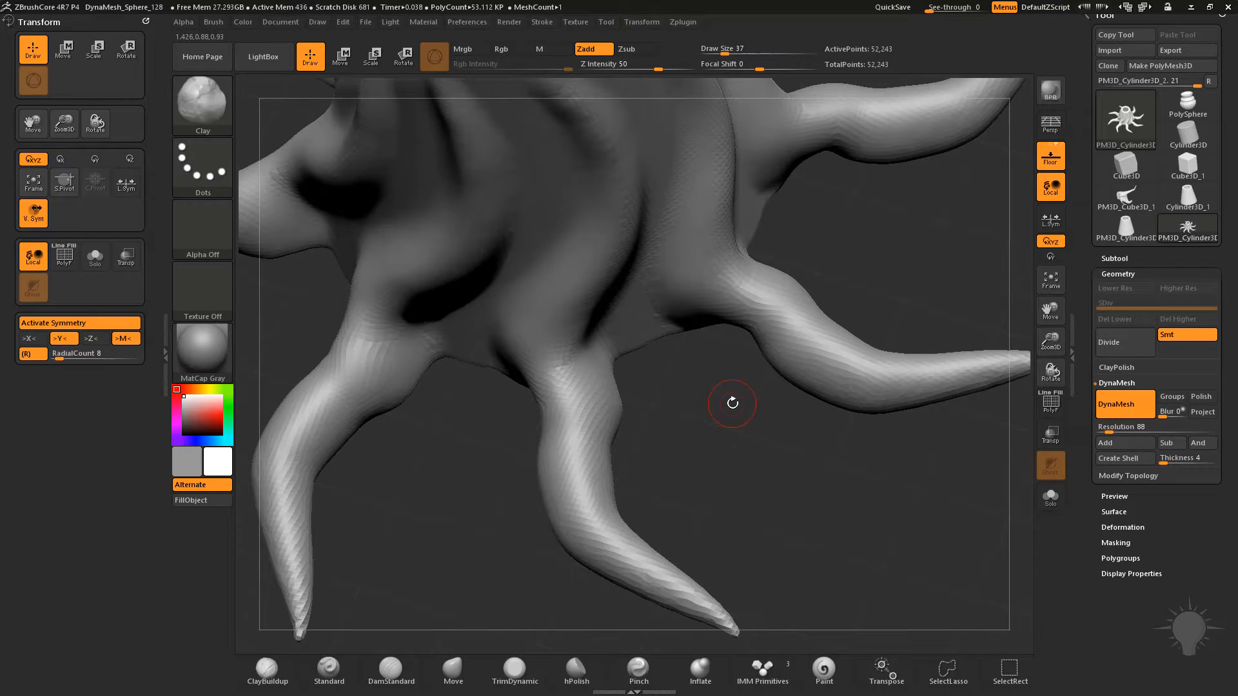
Subdivide the tentacle mesh to subdivision level 2
{"action": "key", "text": "ctrl"}
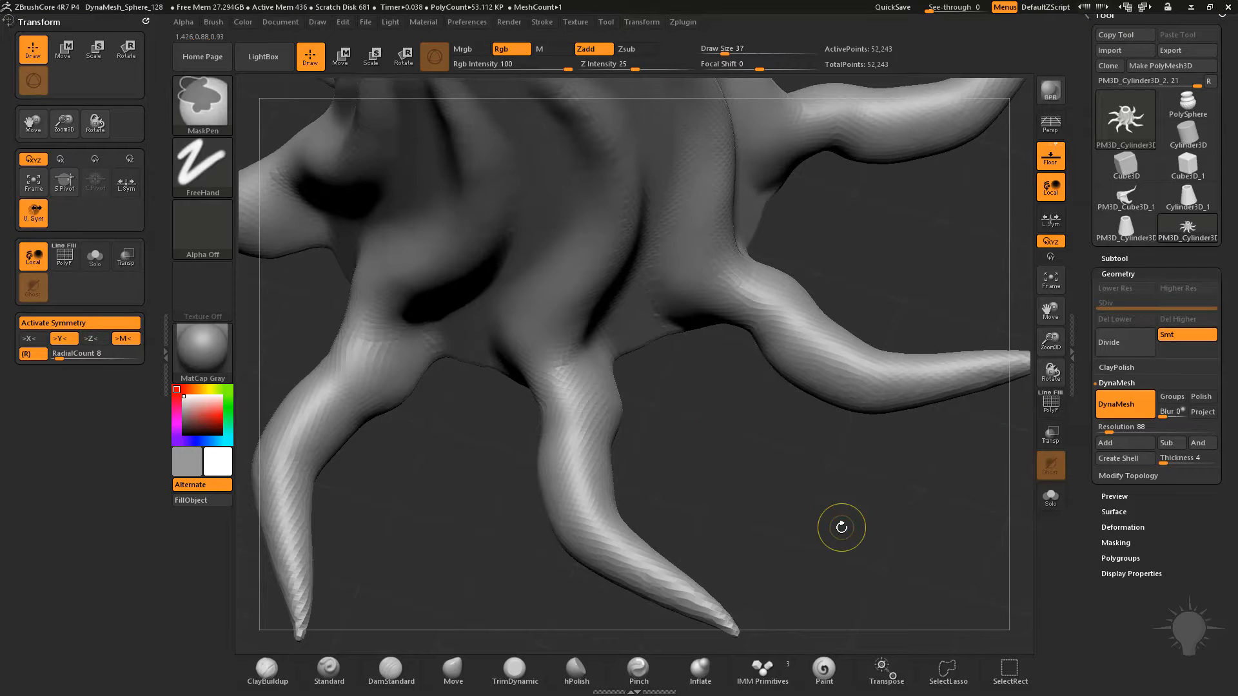
{"action": "key", "text": "ctrl+d"}
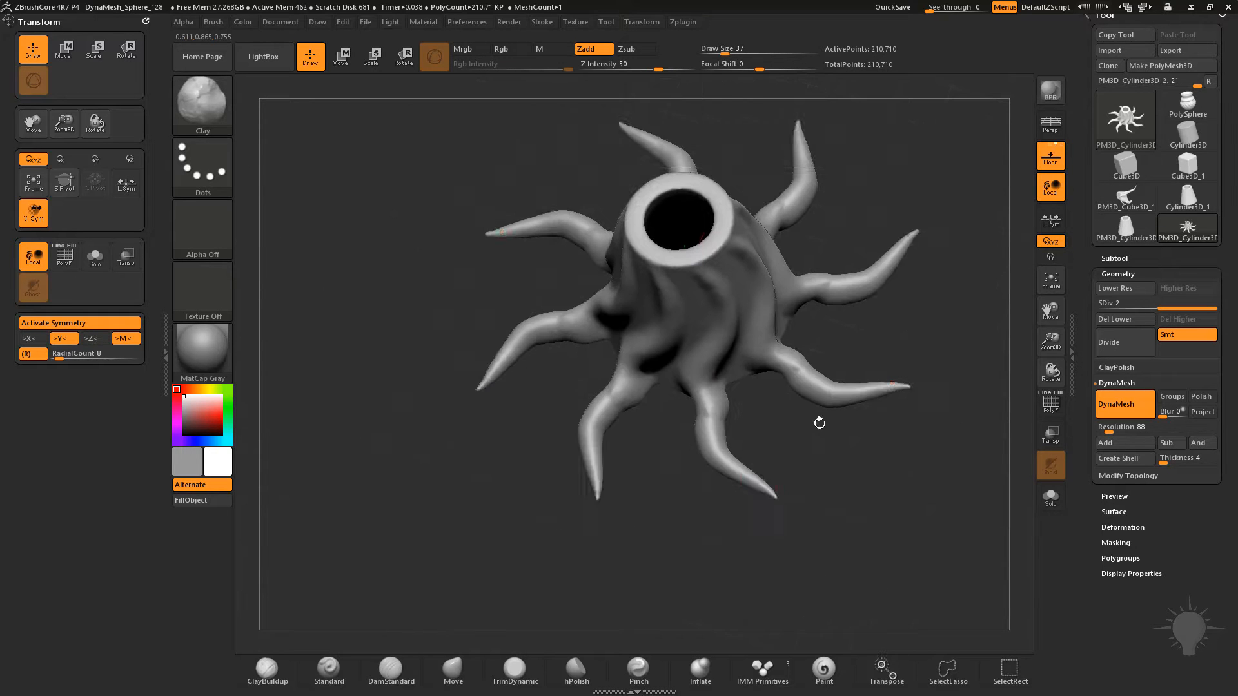
{"action": "left_click_drag", "start_coordinate": [819, 422], "coordinate": [737, 354], "text": "alt"}
{"action": "left_click_drag", "start_coordinate": [680, 504], "coordinate": [810, 369], "text": "alt"}
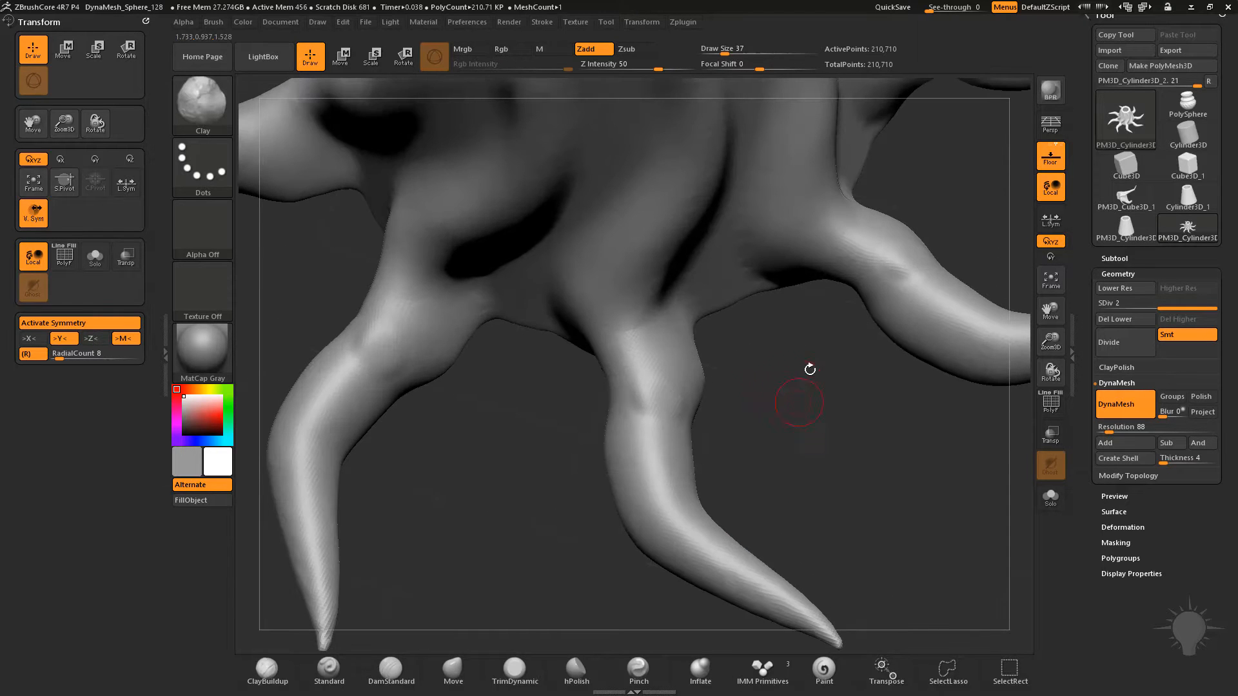
Try a single Clay dab on the subdivided tentacles at draw size 37, and undo it
{"action": "left_click", "coordinate": [644, 385]}
{"action": "key", "text": "ctrl"}
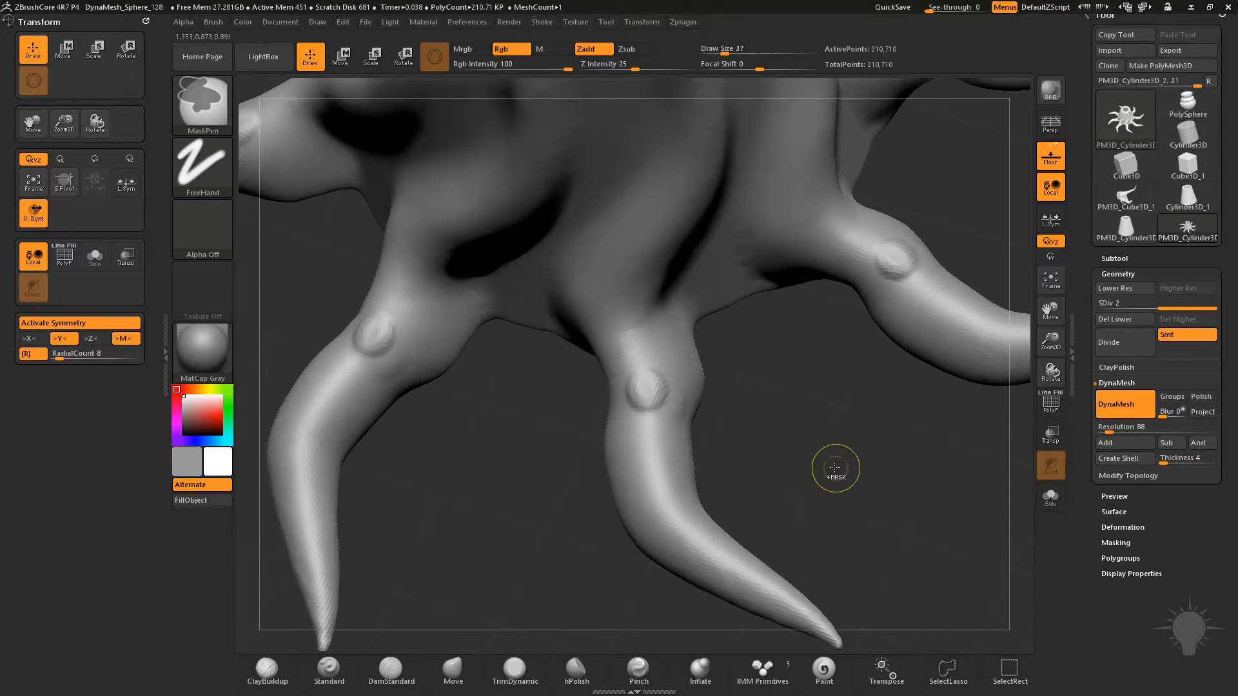
{"action": "key", "text": "ctrl+z"}
Set the DynaMesh resolution to 256, remesh the model and check its wireframe
{"action": "left_click", "coordinate": [1106, 429]}
{"action": "type", "text": "256"}
{"action": "left_click_drag", "start_coordinate": [779, 377], "coordinate": [855, 557], "text": "ctrl"}
{"action": "left_click", "coordinate": [1051, 403]}
{"action": "left_click", "coordinate": [1051, 403]}
Dab a row of round suckers along the upper half of the tentacles with the Clay brush, enlarging it to draw size 46
{"action": "left_click", "coordinate": [643, 387]}
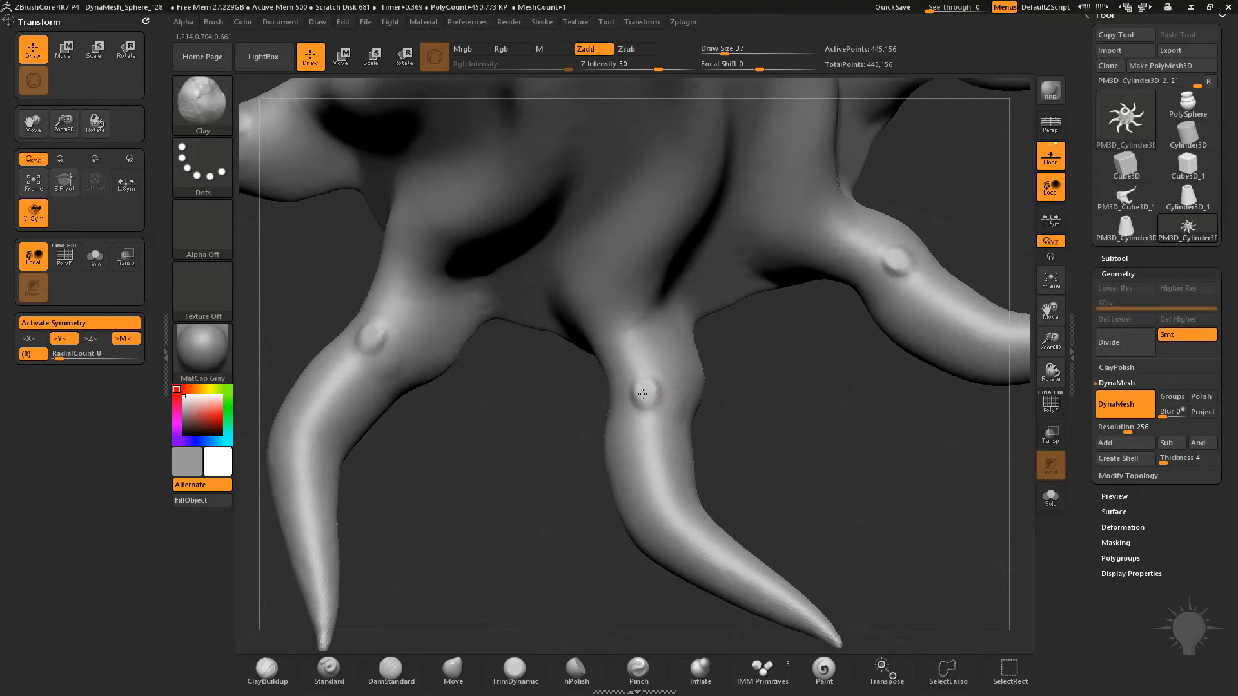
{"action": "key", "text": "s"}
{"action": "left_click", "coordinate": [653, 464]}
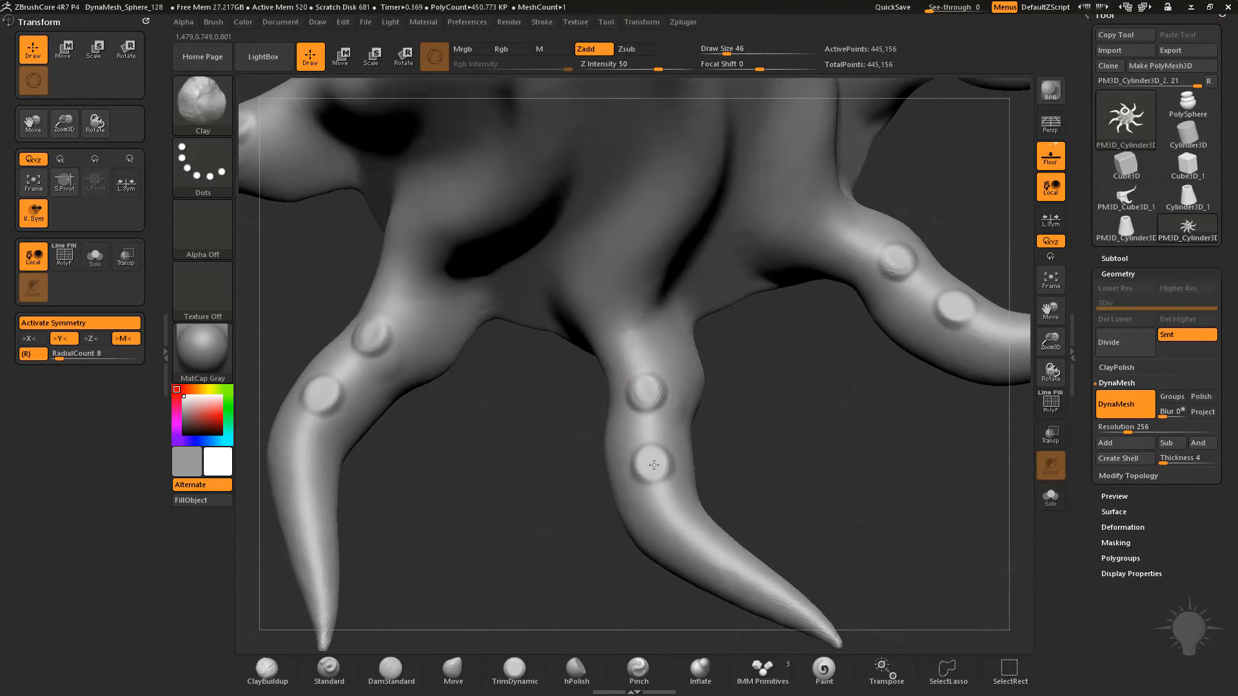
{"action": "left_click", "coordinate": [643, 387]}
{"action": "left_click", "coordinate": [651, 464]}
{"action": "left_click_drag", "start_coordinate": [749, 464], "coordinate": [645, 450]}
{"action": "left_click", "coordinate": [645, 450]}
Add smaller suckers towards the tentacle tips with the Clay brush at draw size 33
{"action": "key", "text": "["}
{"action": "left_click", "coordinate": [690, 483]}
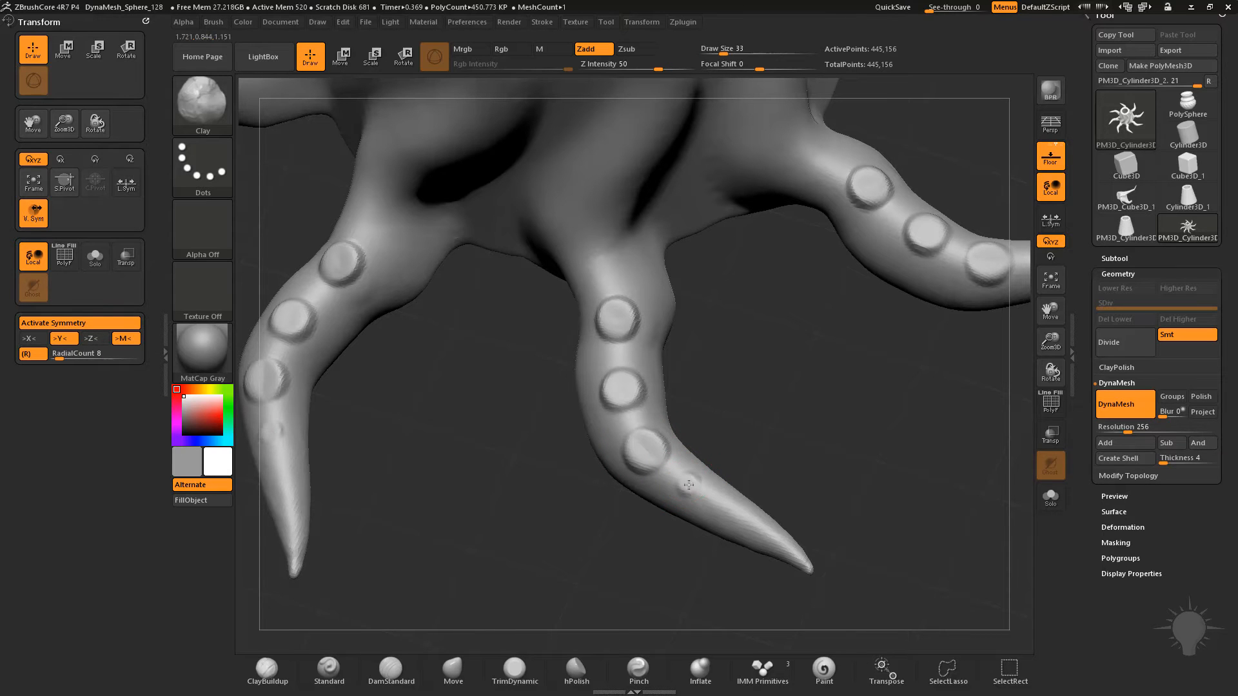
{"action": "left_click", "coordinate": [730, 508]}
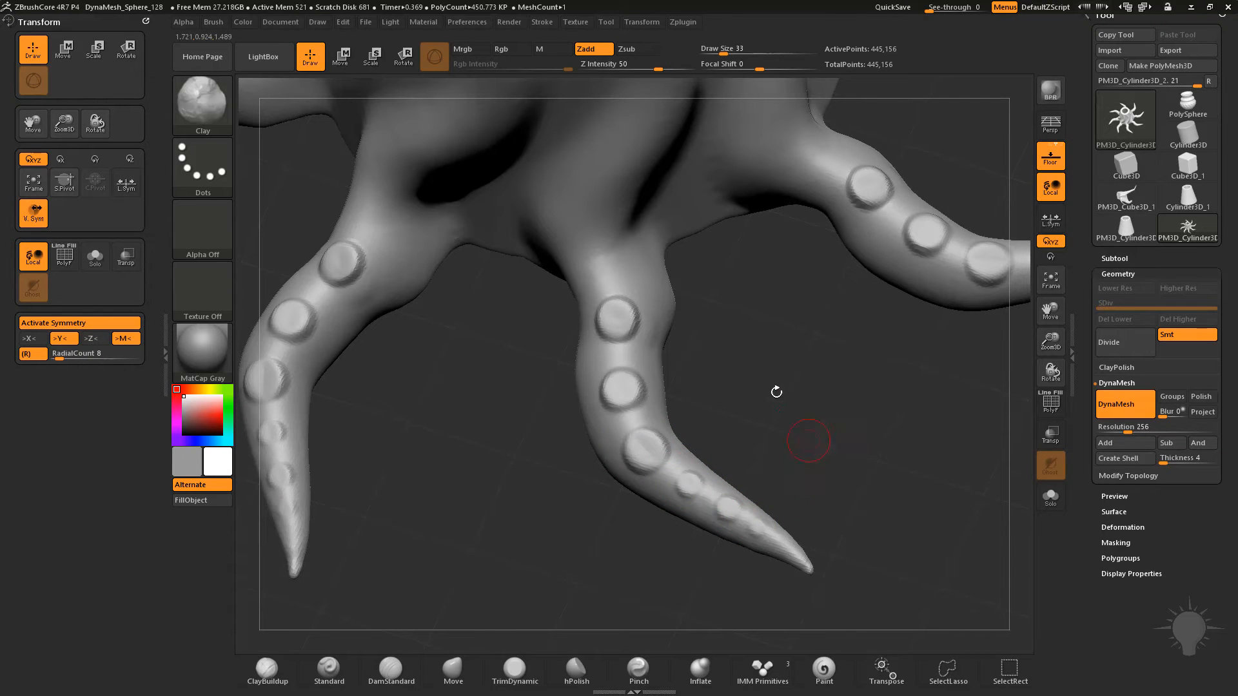
Add a large sucker at the base of the tentacles with the Clay brush at draw size 51, and review the whole model
{"action": "key", "text": "]"}
{"action": "left_click_drag", "start_coordinate": [600, 262], "coordinate": [597, 261]}
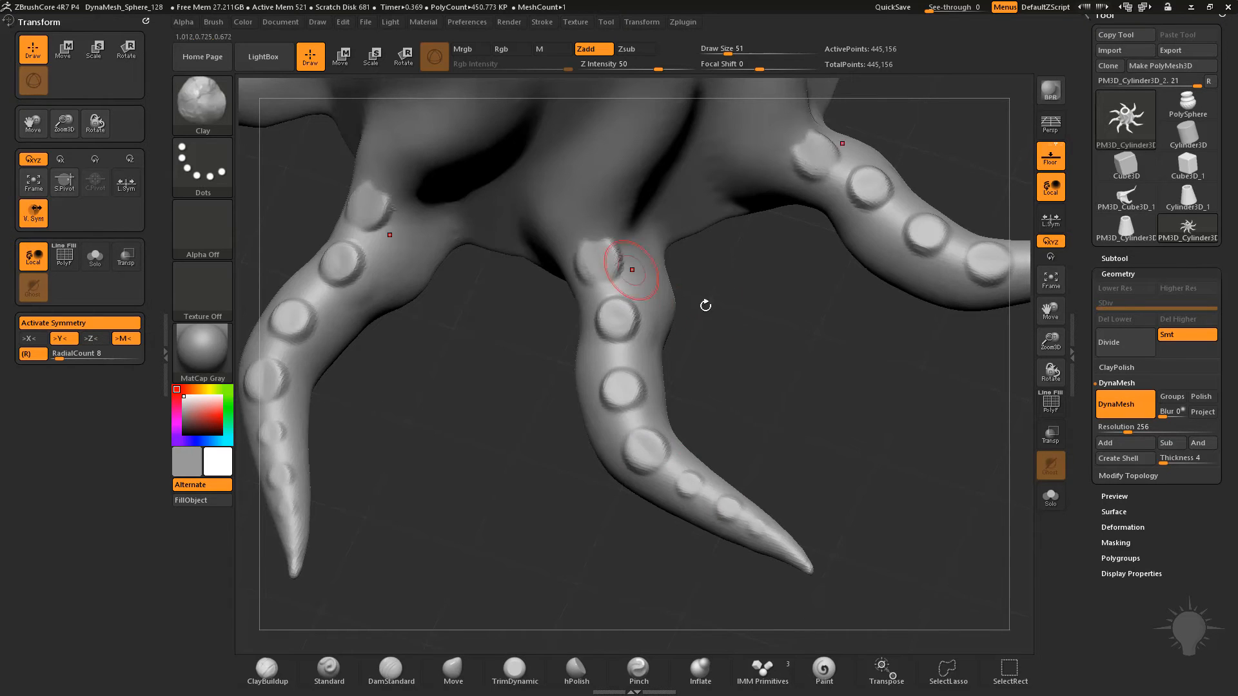
{"action": "left_click_drag", "start_coordinate": [704, 312], "coordinate": [666, 230], "text": "alt"}
{"action": "left_click_drag", "start_coordinate": [775, 400], "coordinate": [799, 566], "text": "alt"}
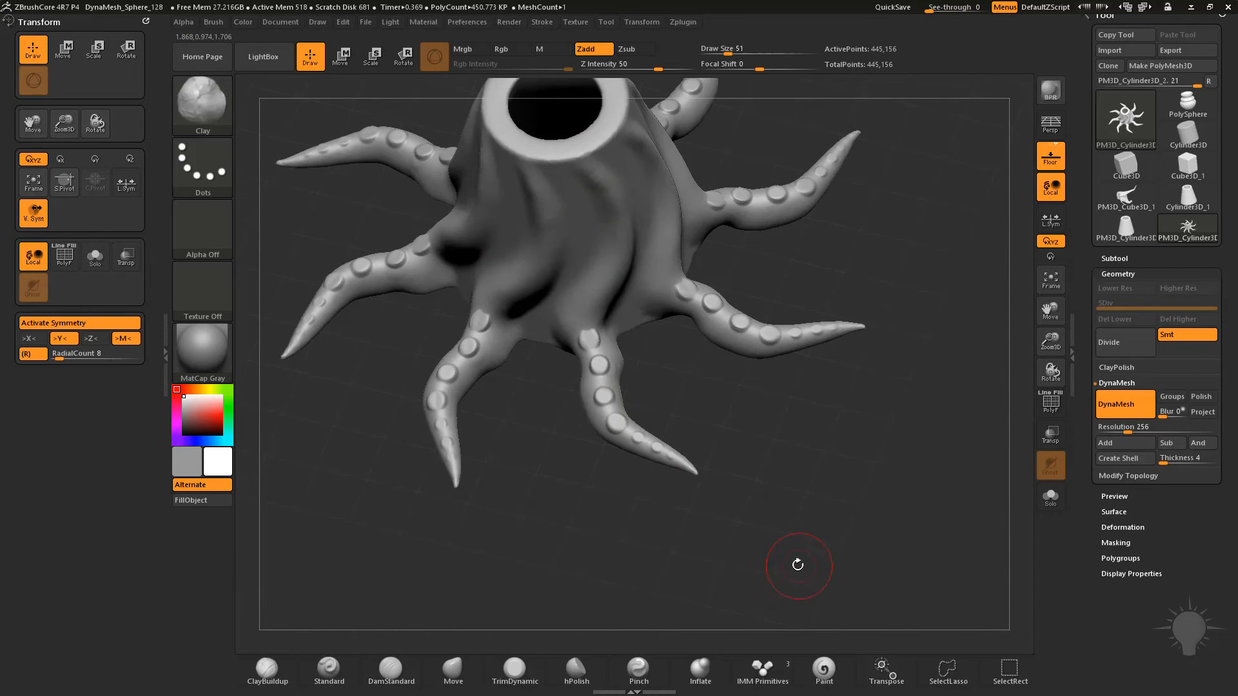
{"action": "left_click_drag", "start_coordinate": [933, 291], "coordinate": [922, 351], "text": "alt"}
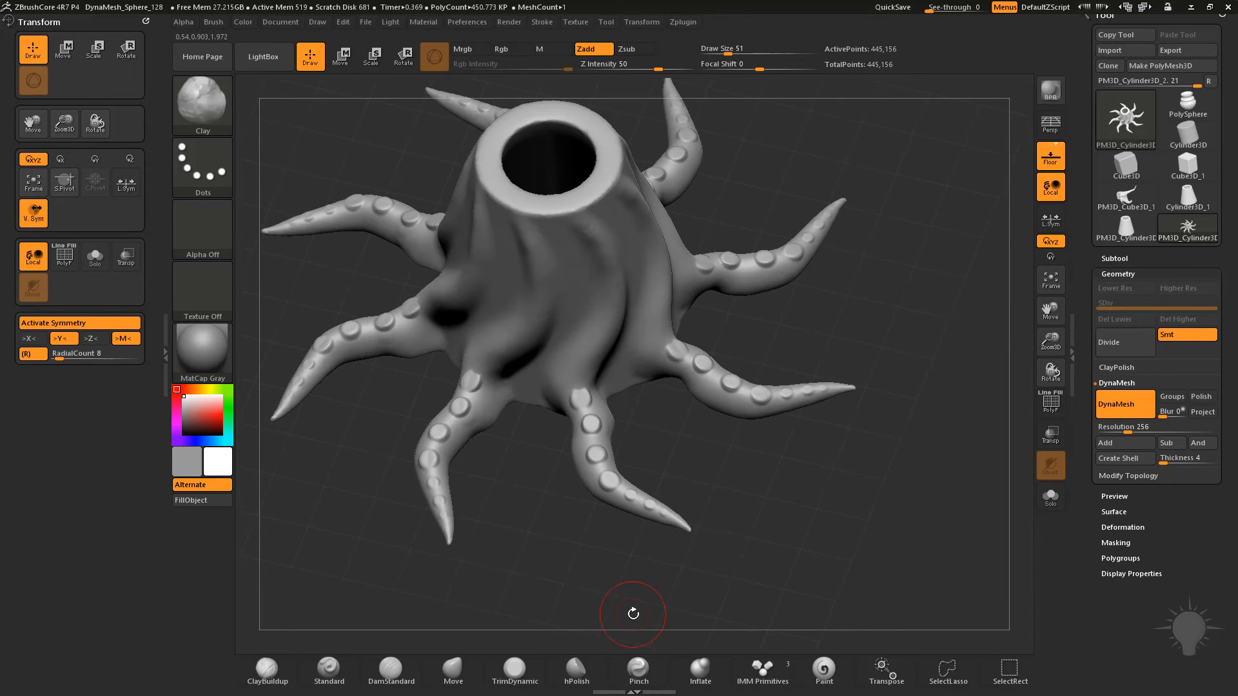
Continue the rows of suckers from the tentacle bases up the trunk to the rim with the Clay brush at draw size 51
{"action": "left_click_drag", "start_coordinate": [890, 263], "coordinate": [704, 390], "text": "alt"}
{"action": "left_click_drag", "start_coordinate": [595, 401], "coordinate": [589, 394]}
{"action": "left_click_drag", "start_coordinate": [621, 354], "coordinate": [623, 346]}
{"action": "left_click_drag", "start_coordinate": [640, 288], "coordinate": [635, 286]}
{"action": "left_click_drag", "start_coordinate": [647, 219], "coordinate": [648, 223]}
{"action": "left_click_drag", "start_coordinate": [626, 162], "coordinate": [626, 163]}
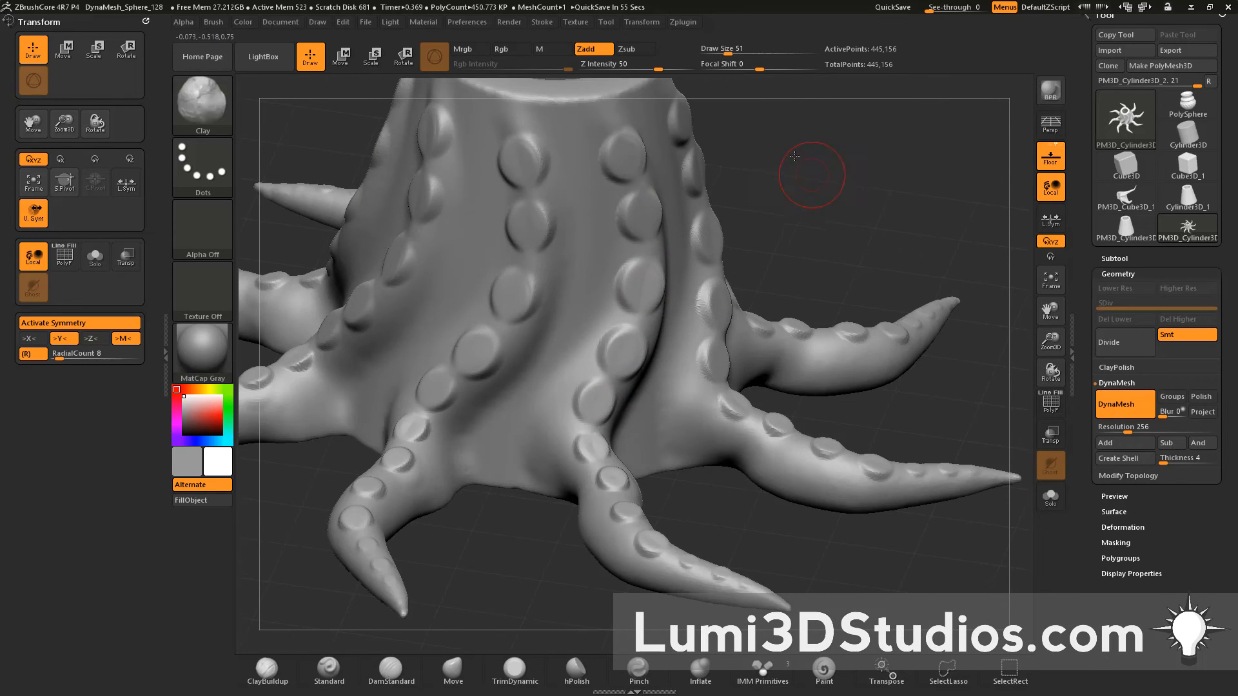
{"action": "left_click_drag", "start_coordinate": [801, 172], "coordinate": [800, 140]}
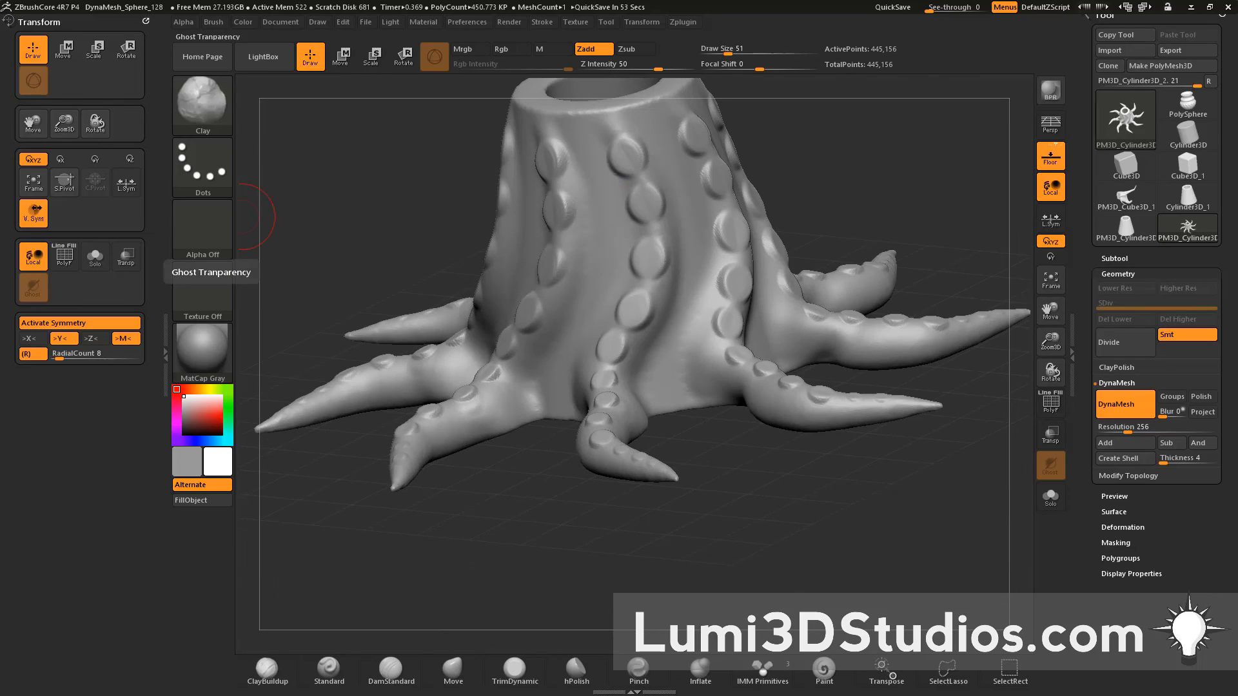